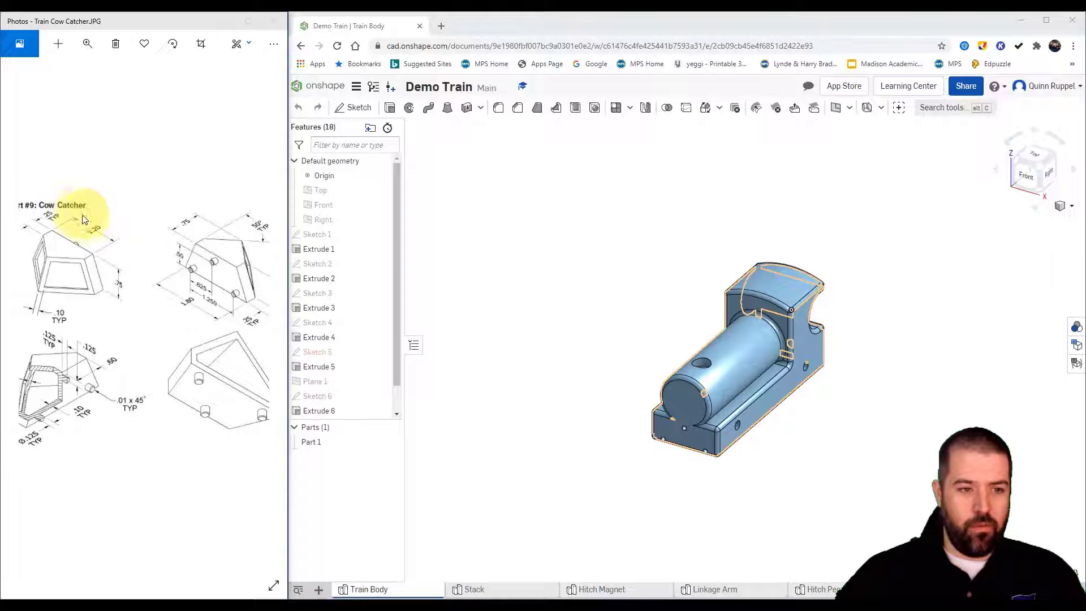
Add a new part studio to the Demo Train document and rename it 'Cow Catcher'.
{"action": "left_click", "coordinate": [318, 590]}
{"action": "left_click", "coordinate": [363, 511]}
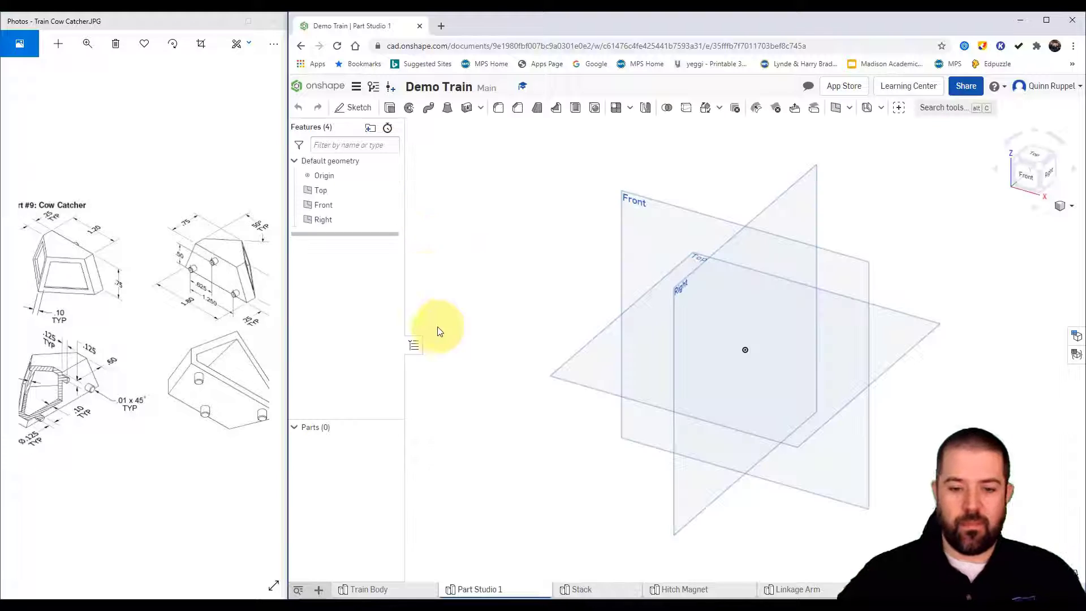
{"action": "right_click", "coordinate": [483, 590]}
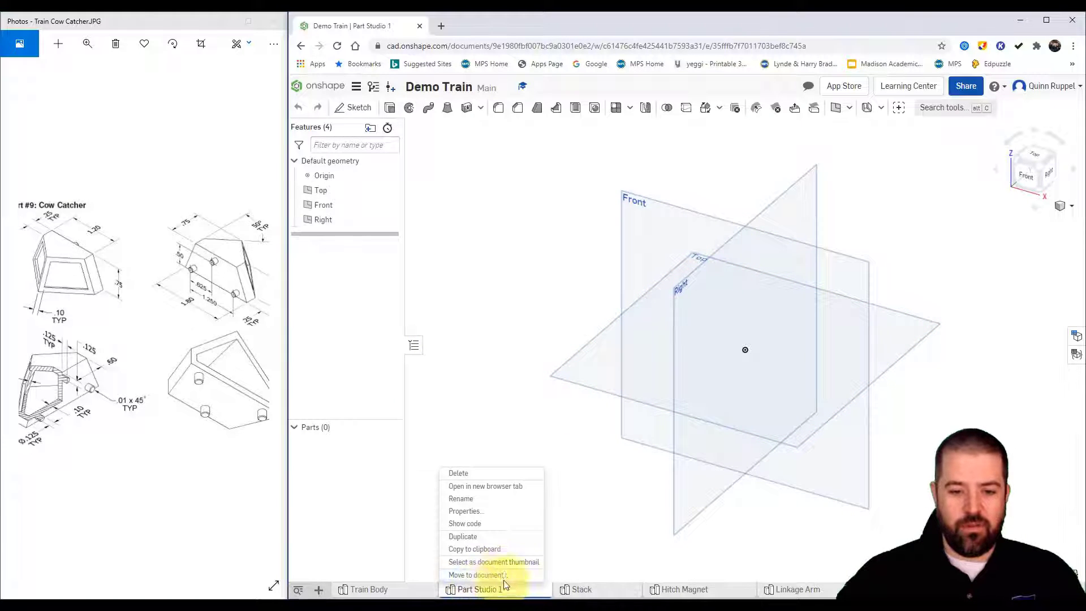
{"action": "left_click", "coordinate": [485, 502]}
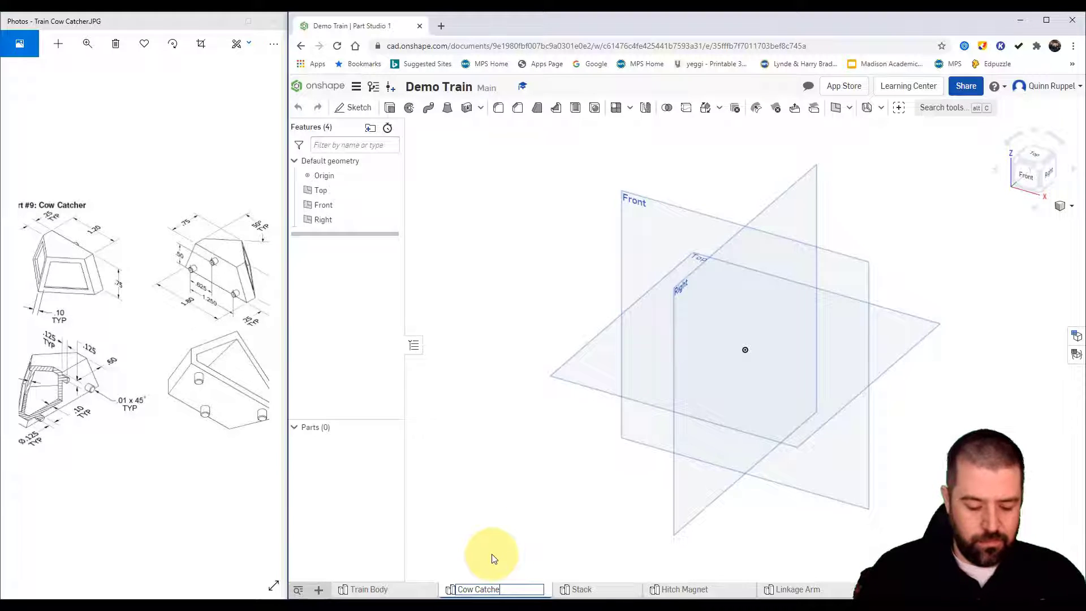
{"action": "key", "text": "Return"}
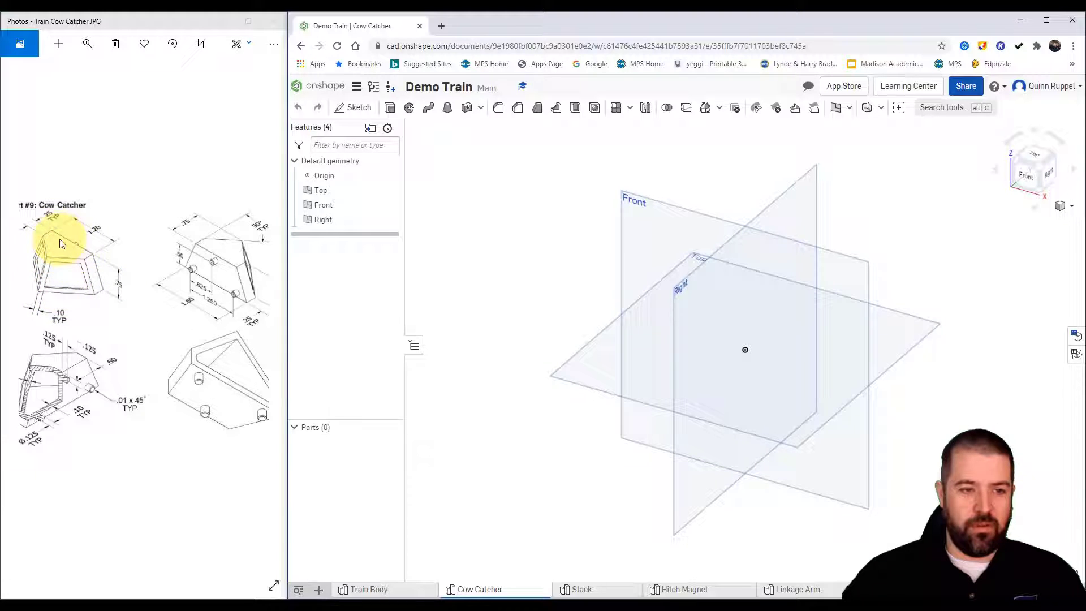
Start Sketch 1 on the Top plane, viewed normal to it.
{"action": "left_click", "coordinate": [352, 108]}
{"action": "left_click", "coordinate": [584, 387]}
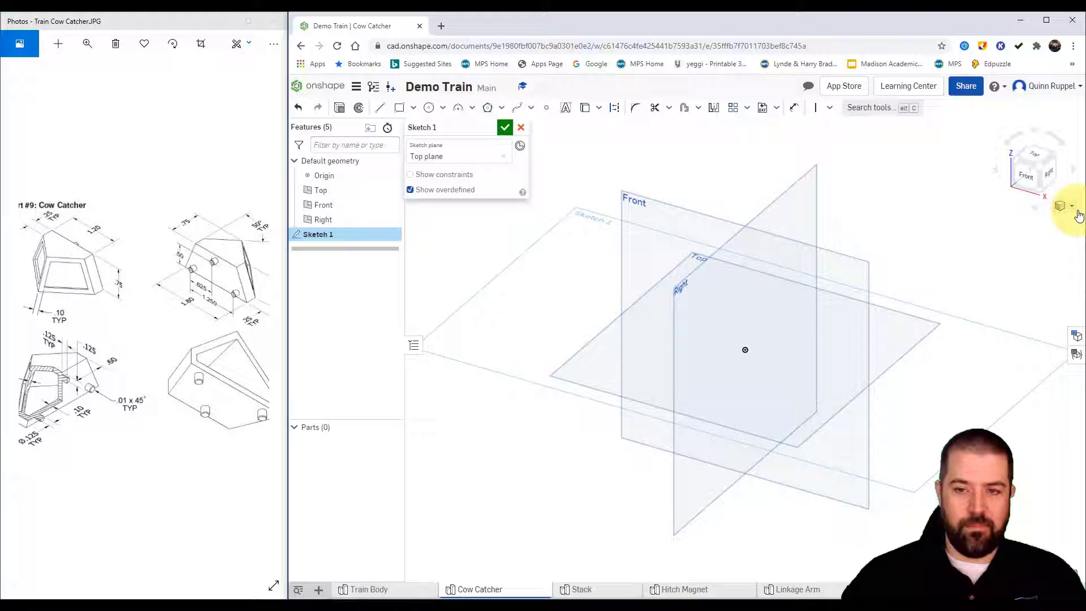
{"action": "left_click", "coordinate": [1037, 157]}
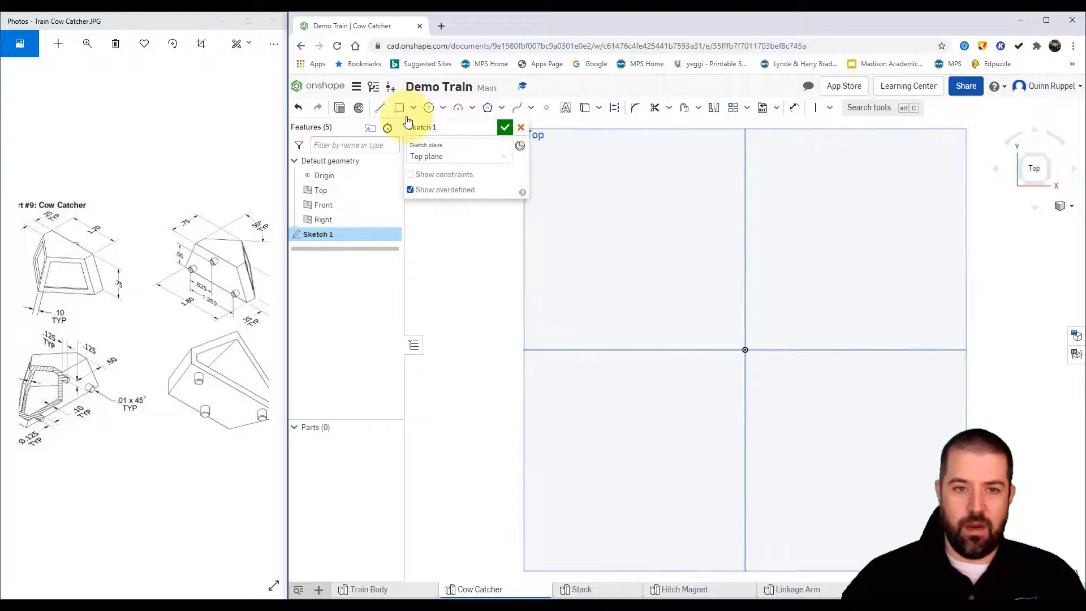
Draw a closed five-sided pointed profile from the origin with a 1.8 base.
{"action": "left_click", "coordinate": [379, 107]}
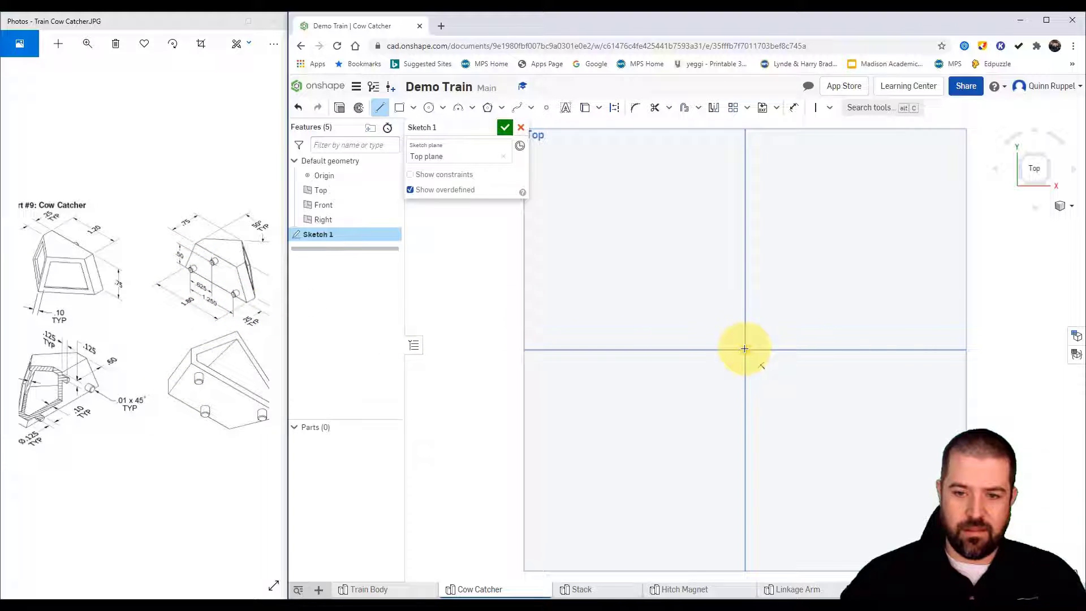
{"action": "left_click", "coordinate": [744, 349]}
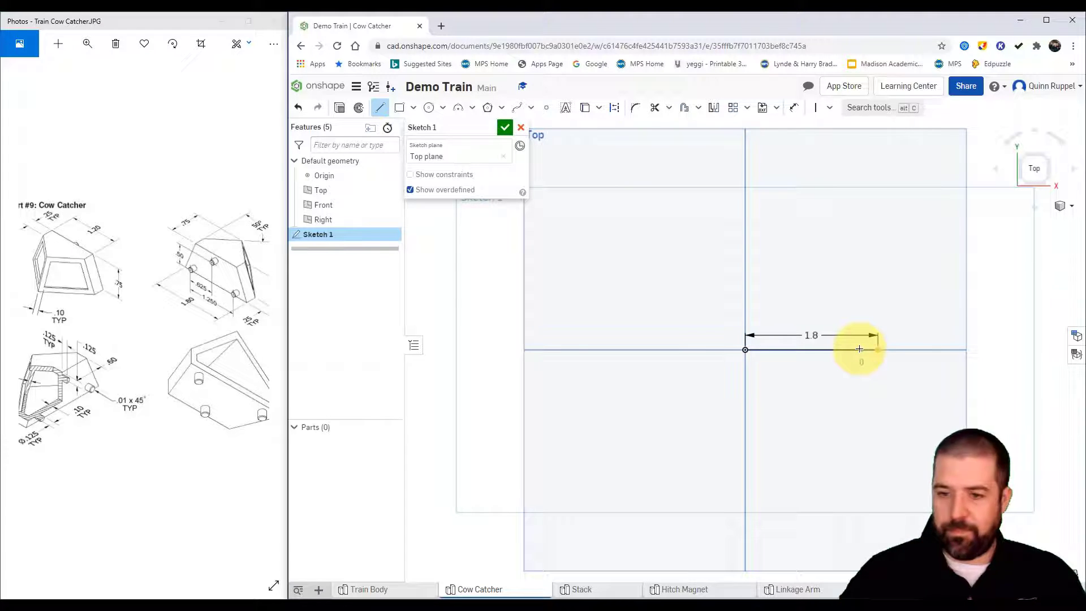
{"action": "left_click", "coordinate": [859, 346]}
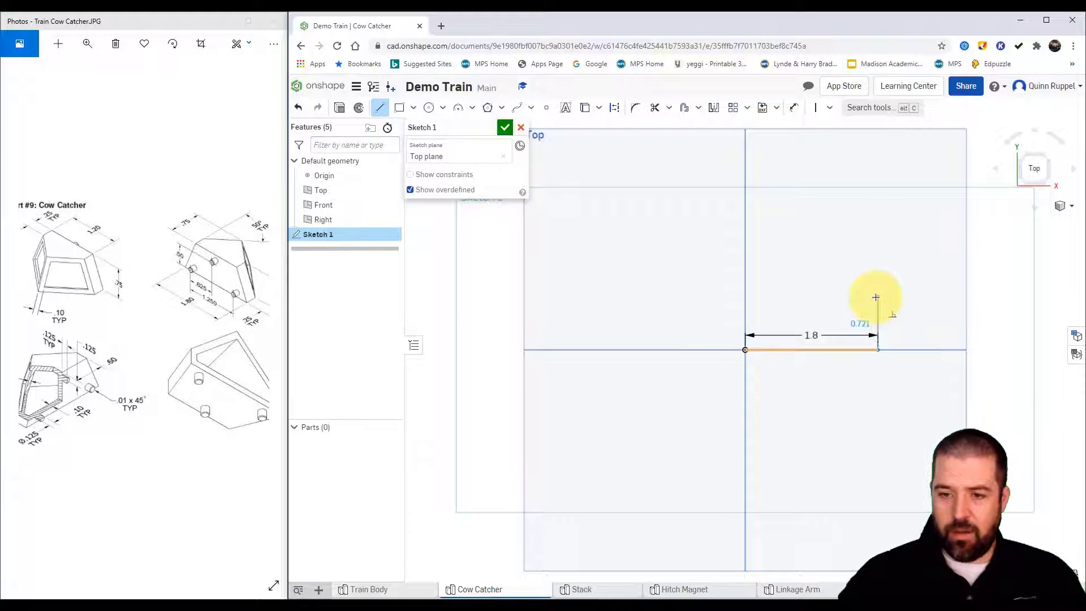
{"action": "left_click", "coordinate": [871, 299]}
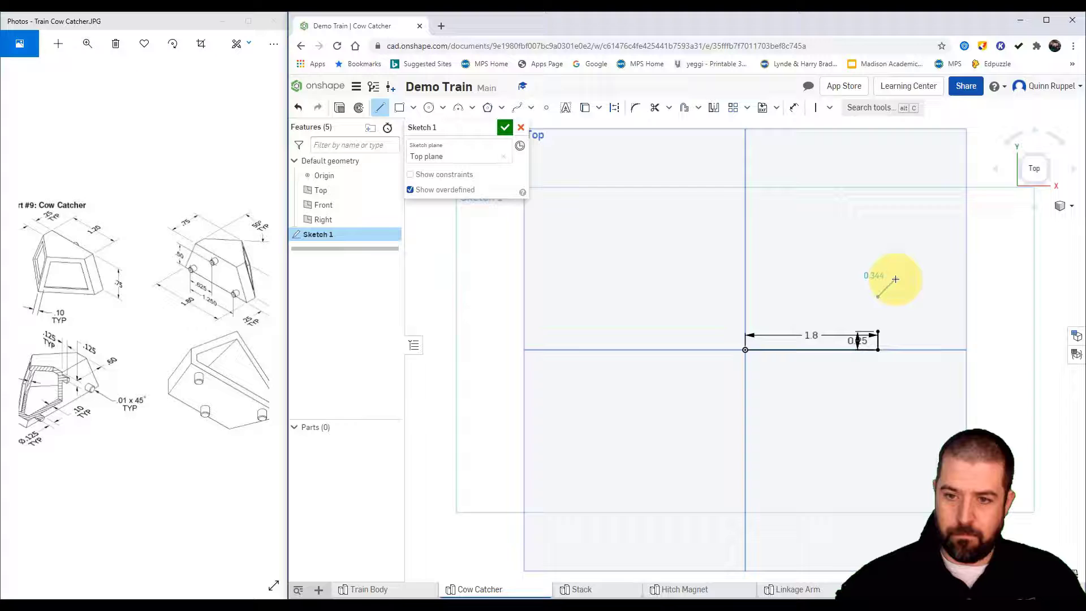
{"action": "left_click", "coordinate": [809, 263]}
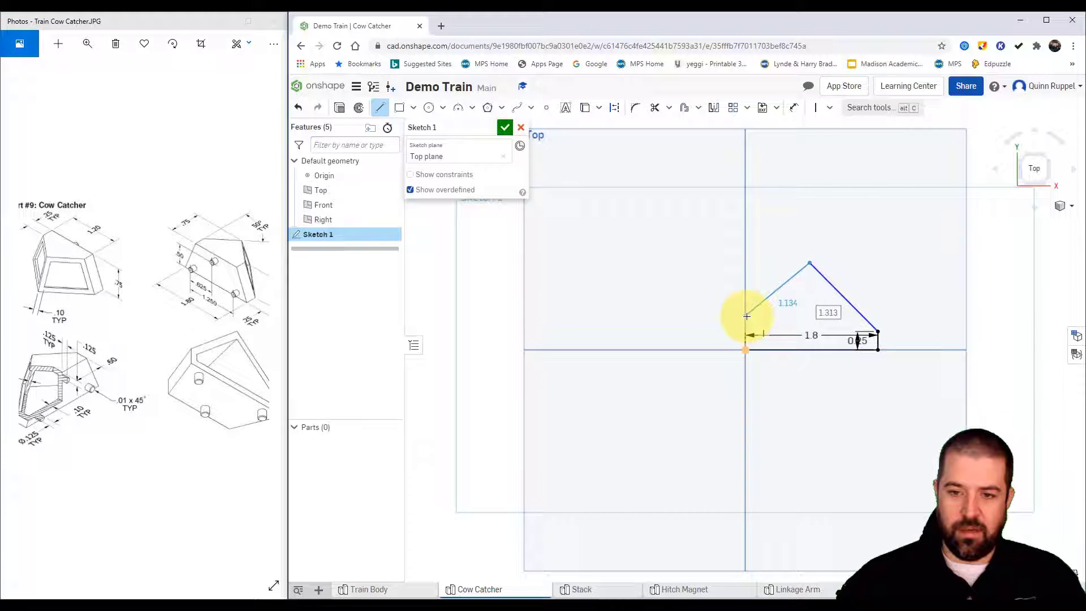
{"action": "left_click", "coordinate": [746, 316]}
{"action": "left_click", "coordinate": [744, 348]}
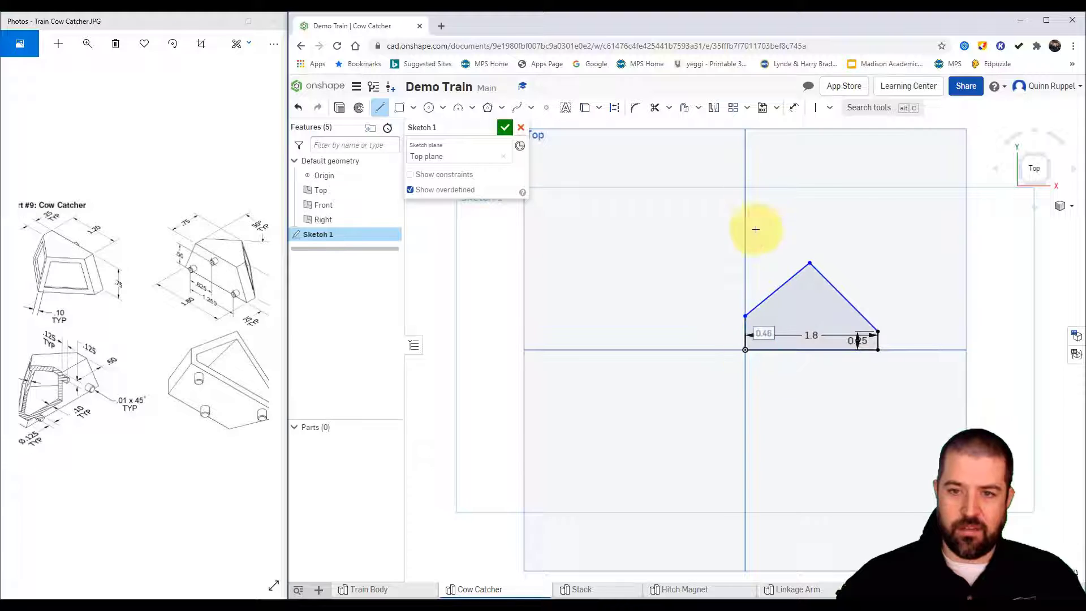
{"action": "left_click", "coordinate": [794, 107]}
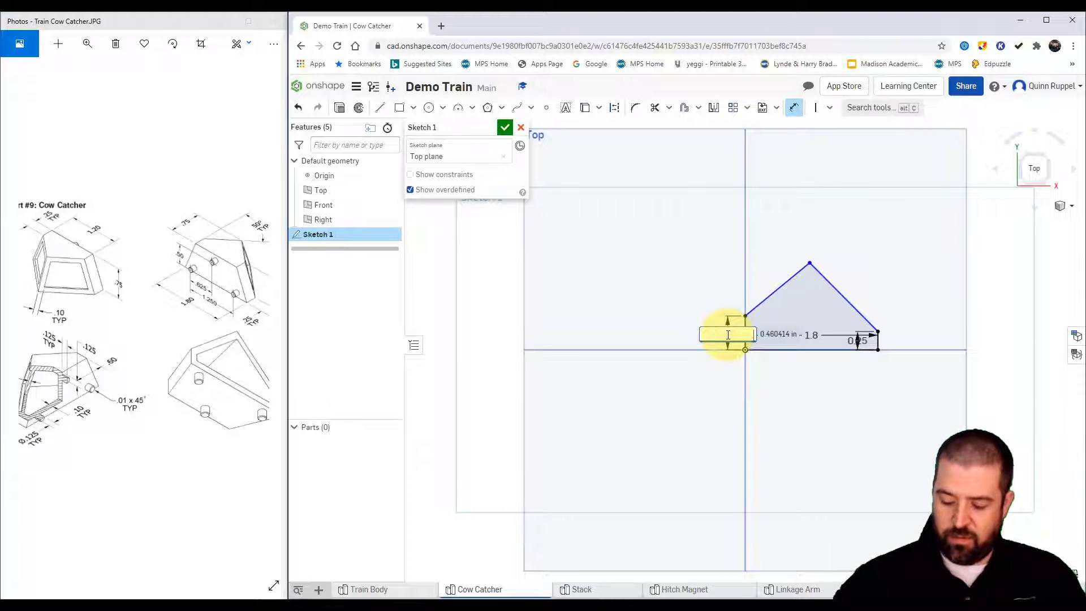
Set the left side to 0.25 and the left slanted edge to 50° from vertical.
{"action": "type", "text": "5"}
{"action": "key", "text": "Return"}
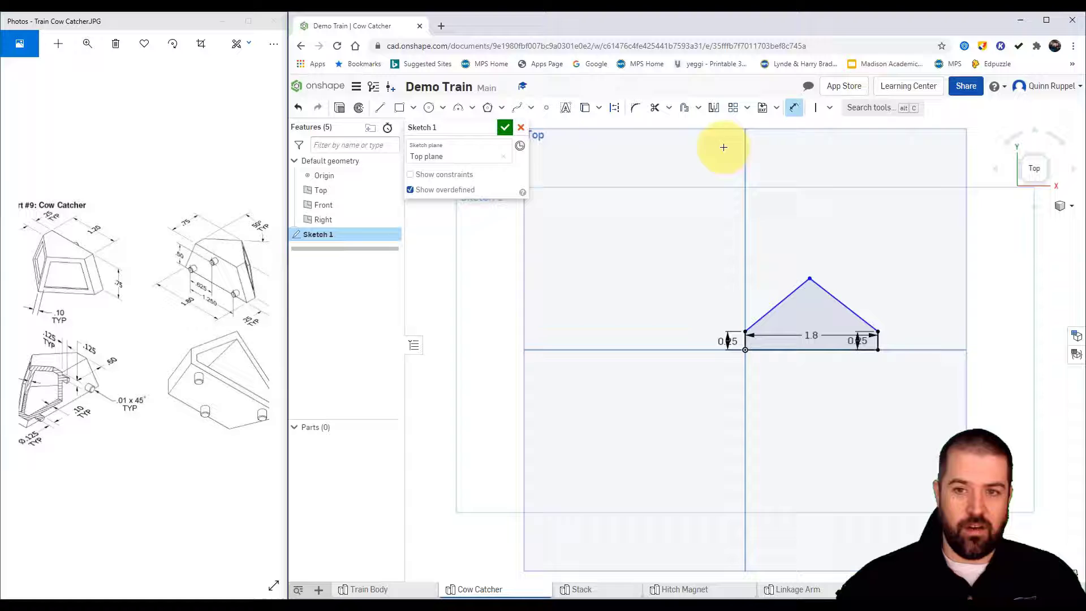
{"action": "left_click", "coordinate": [793, 107]}
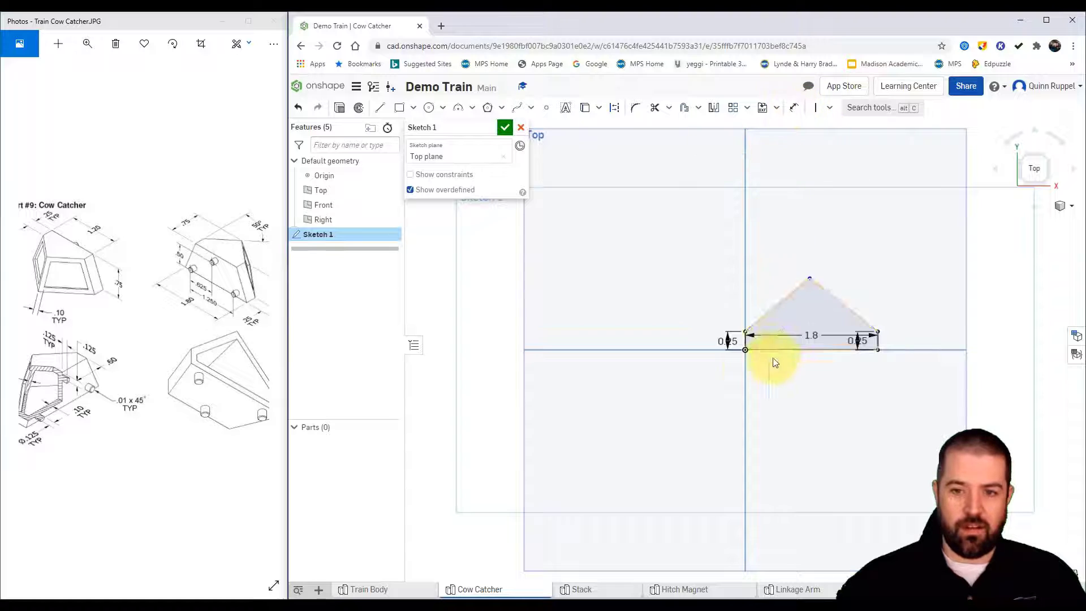
{"action": "left_click", "coordinate": [746, 340]}
{"action": "left_click", "coordinate": [769, 313]}
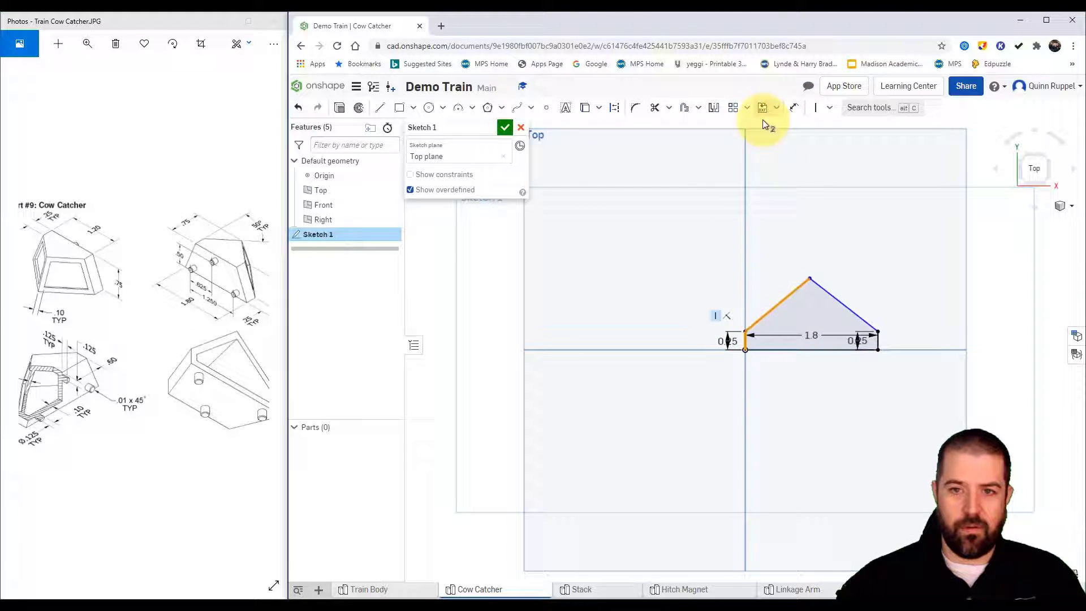
{"action": "left_click", "coordinate": [794, 107]}
{"action": "left_click", "coordinate": [759, 318]}
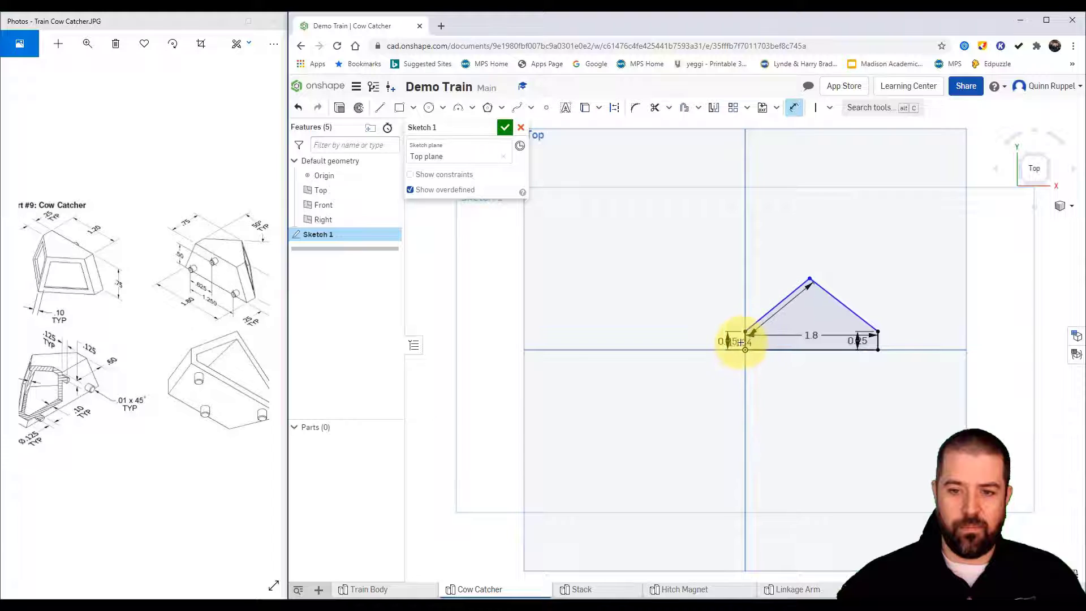
{"action": "left_click", "coordinate": [746, 341]}
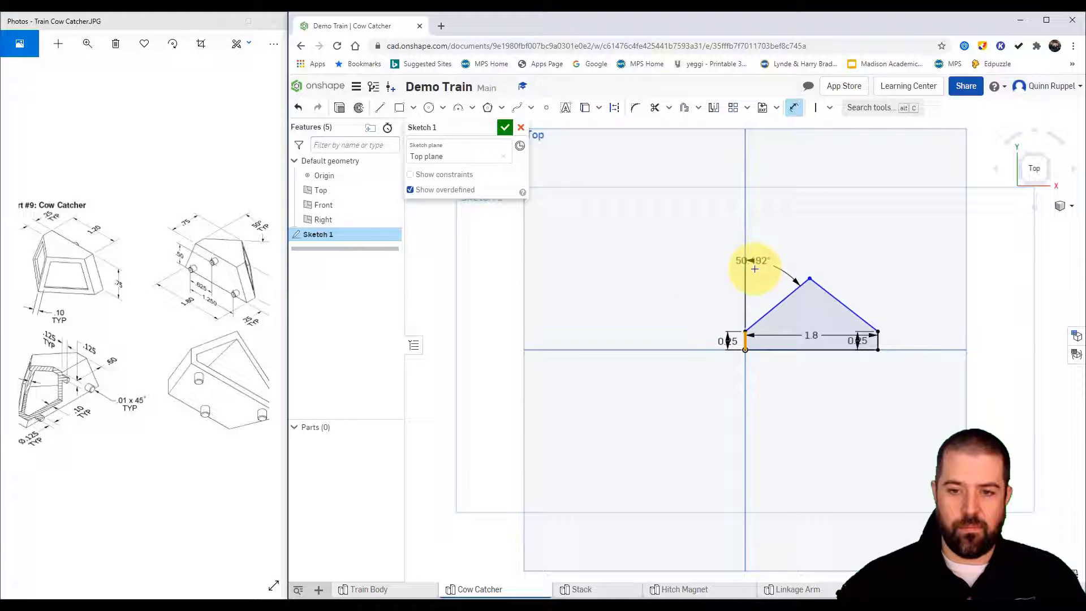
{"action": "left_click", "coordinate": [754, 275]}
{"action": "key", "text": "Return"}
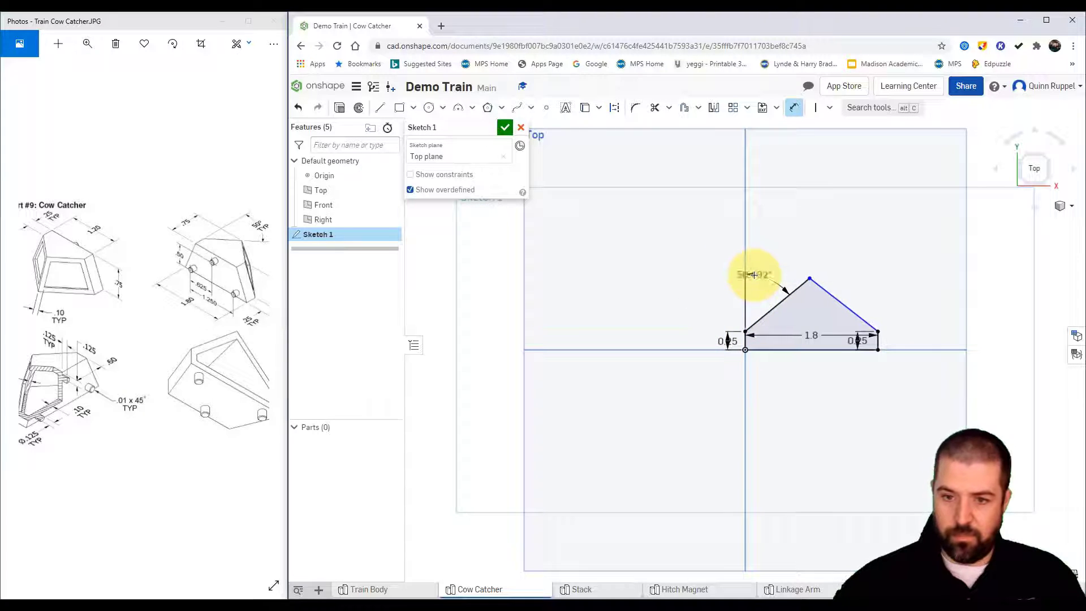
Undo a stray length dimension, then set the right slanted edge to 50°.
{"action": "left_click", "coordinate": [865, 320]}
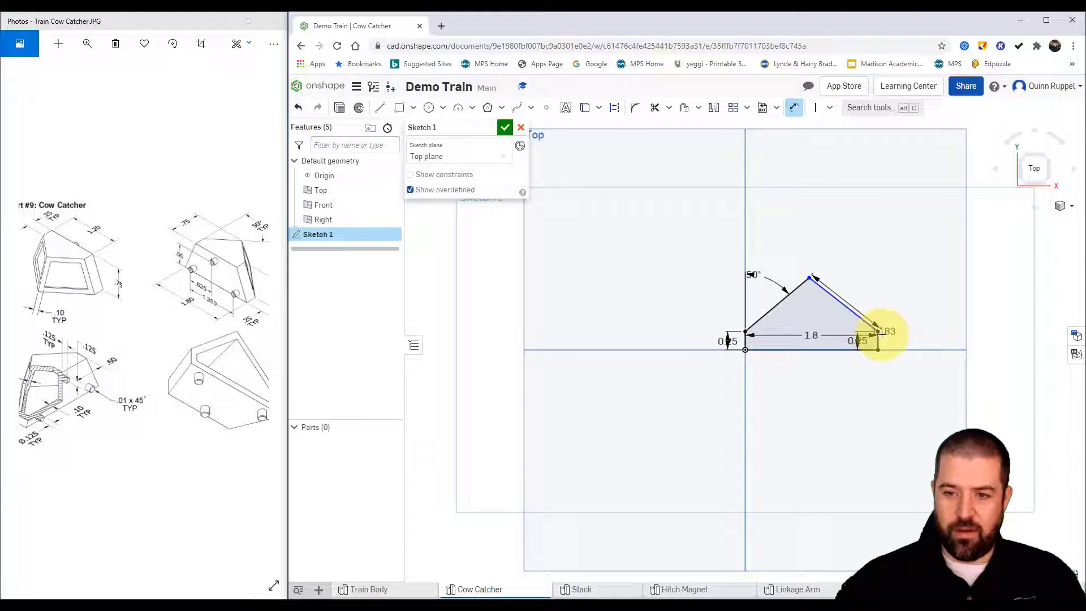
{"action": "left_click", "coordinate": [877, 334]}
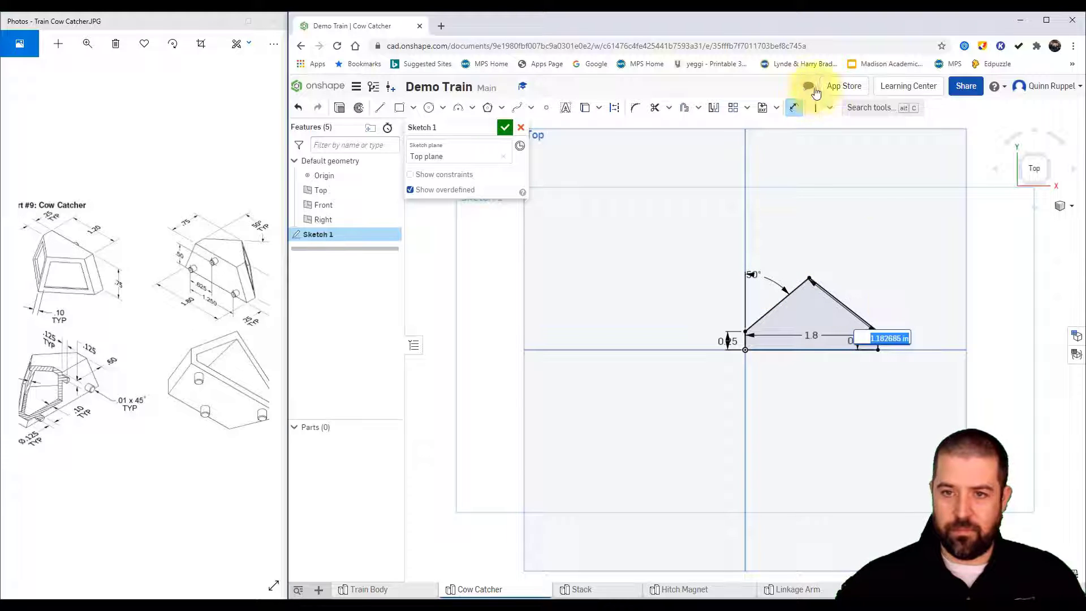
{"action": "left_click", "coordinate": [302, 109]}
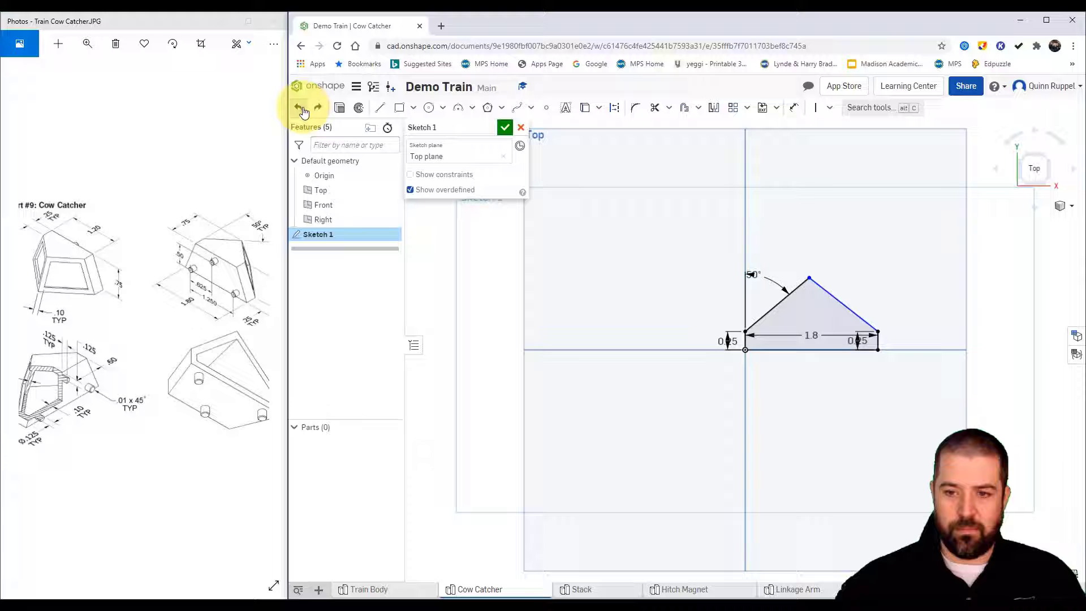
{"action": "left_click", "coordinate": [300, 109]}
{"action": "left_click", "coordinate": [318, 108]}
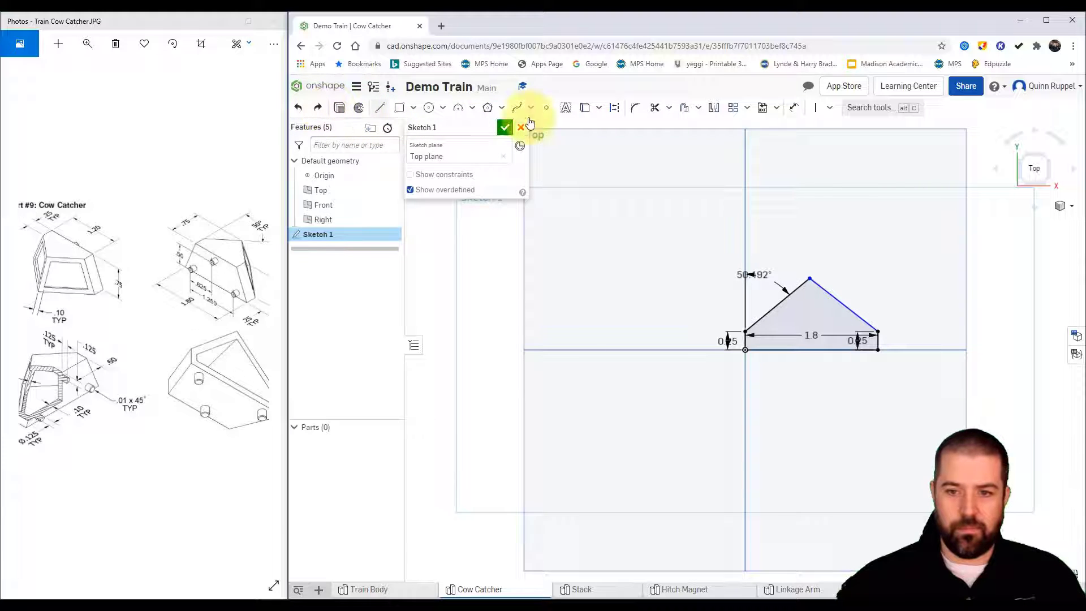
{"action": "left_click", "coordinate": [793, 107]}
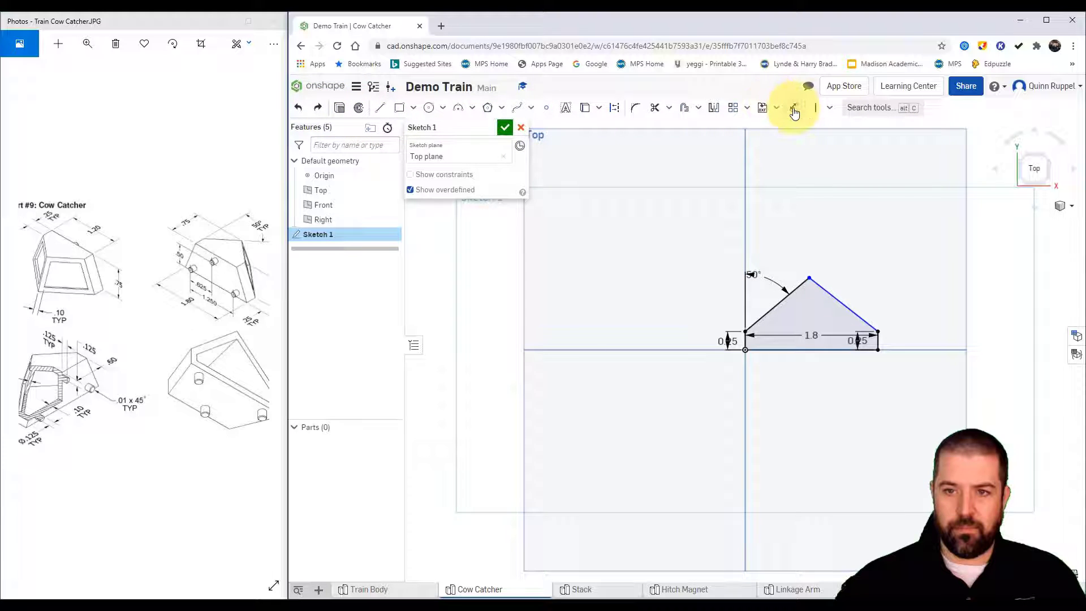
{"action": "left_click", "coordinate": [877, 338]}
{"action": "left_click", "coordinate": [864, 315]}
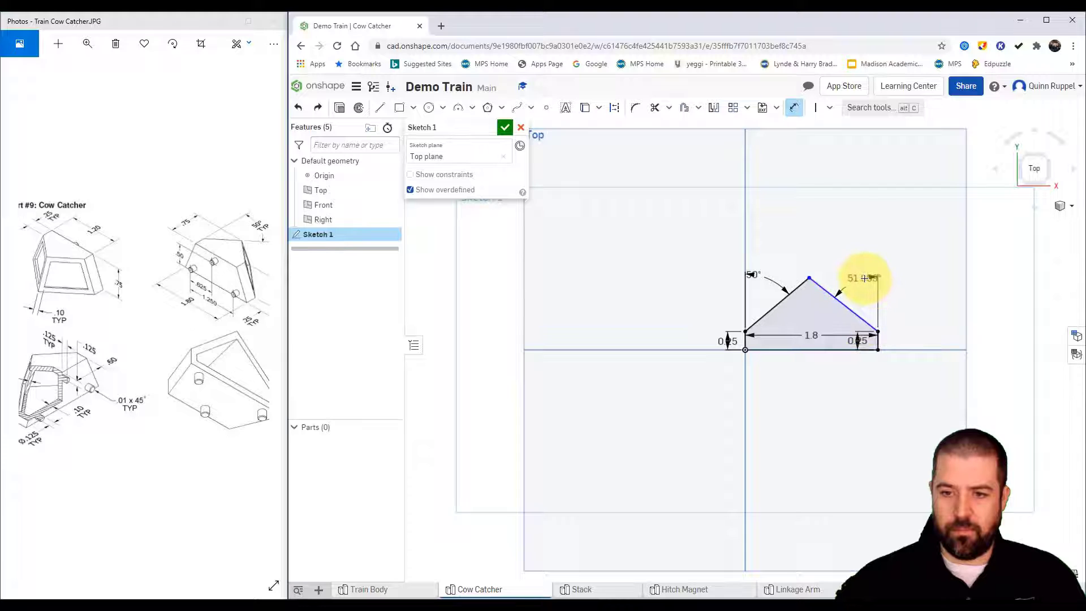
{"action": "type", "text": "50"}
{"action": "key", "text": "Return"}
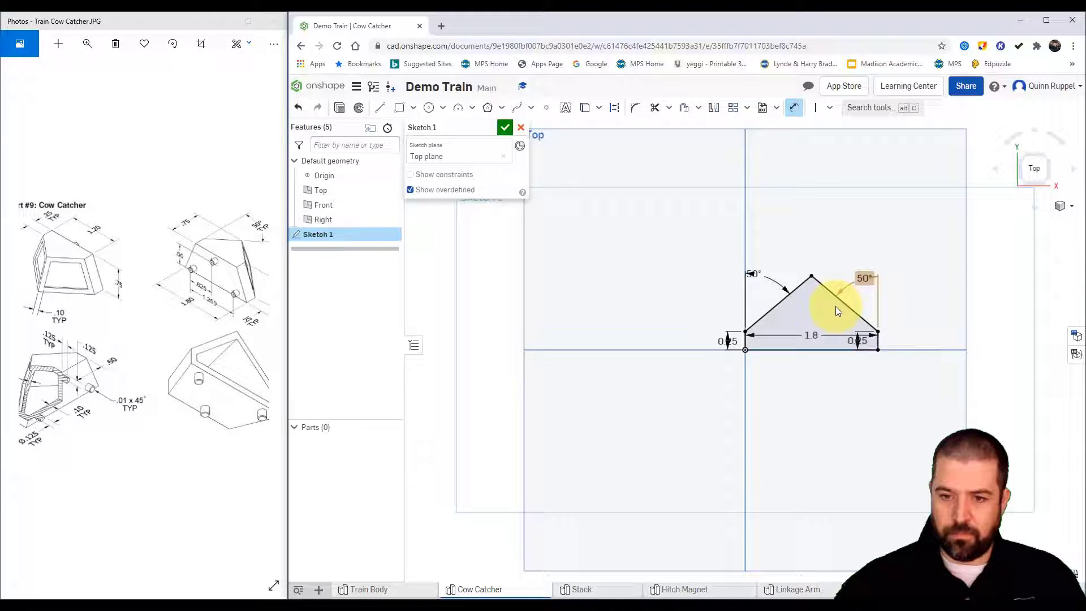
{"action": "mouse_move", "coordinate": [772, 329]}
{"action": "middle_mouse_down"}
{"action": "mouse_move", "coordinate": [724, 329]}
{"action": "mouse_move", "coordinate": [874, 358]}
{"action": "middle_mouse_up"}
{"action": "scroll", "coordinate": [724, 329], "scroll_direction": "up", "scroll_amount": 5}
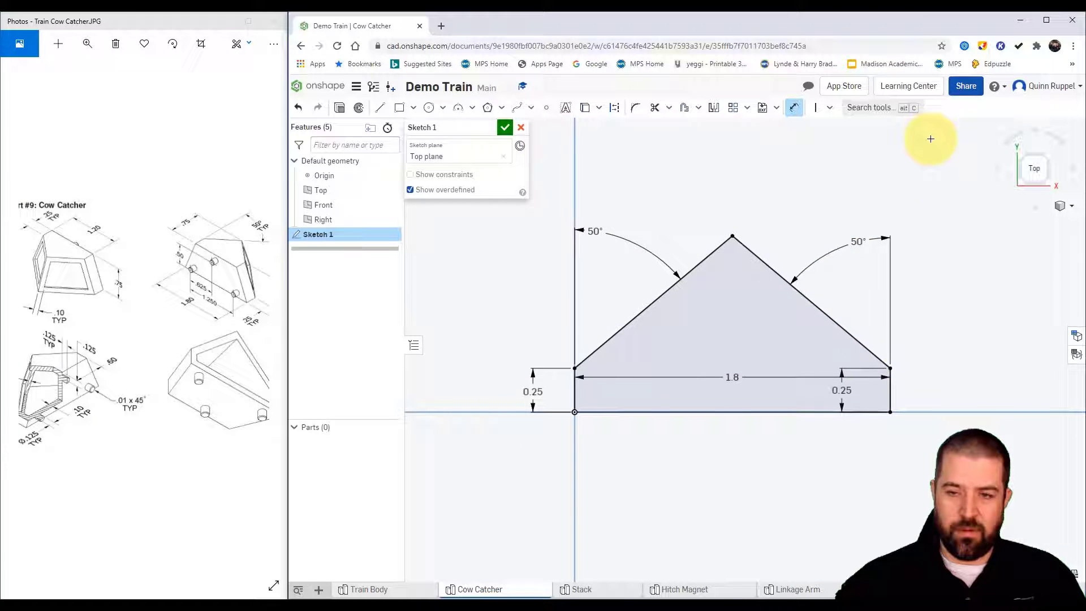
Finish Sketch 1 and switch to the isometric view.
{"action": "left_click", "coordinate": [506, 127]}
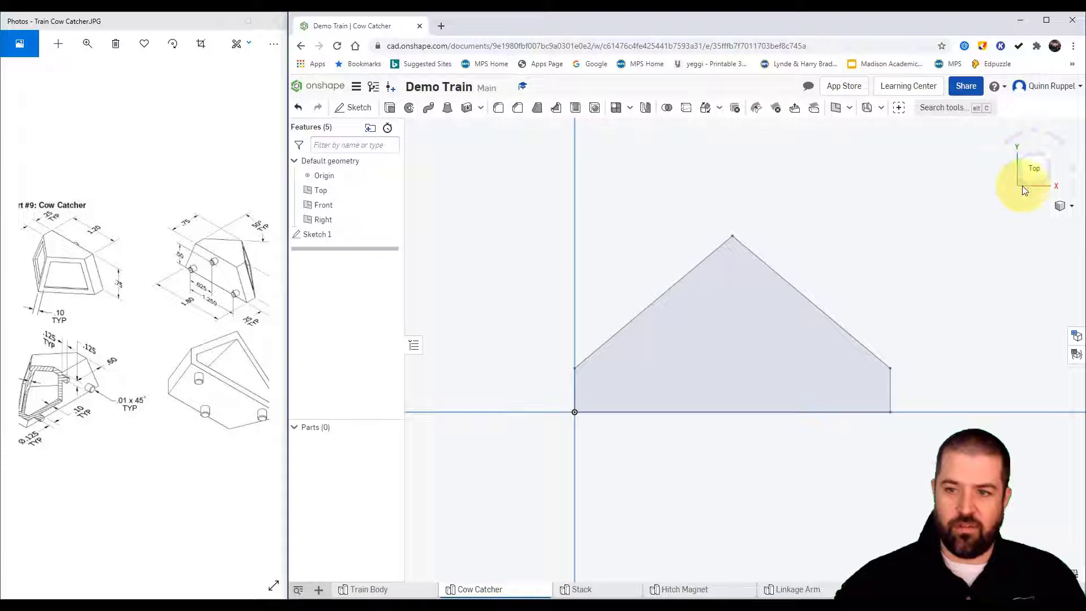
{"action": "left_click", "coordinate": [1059, 207]}
{"action": "left_click", "coordinate": [1018, 229]}
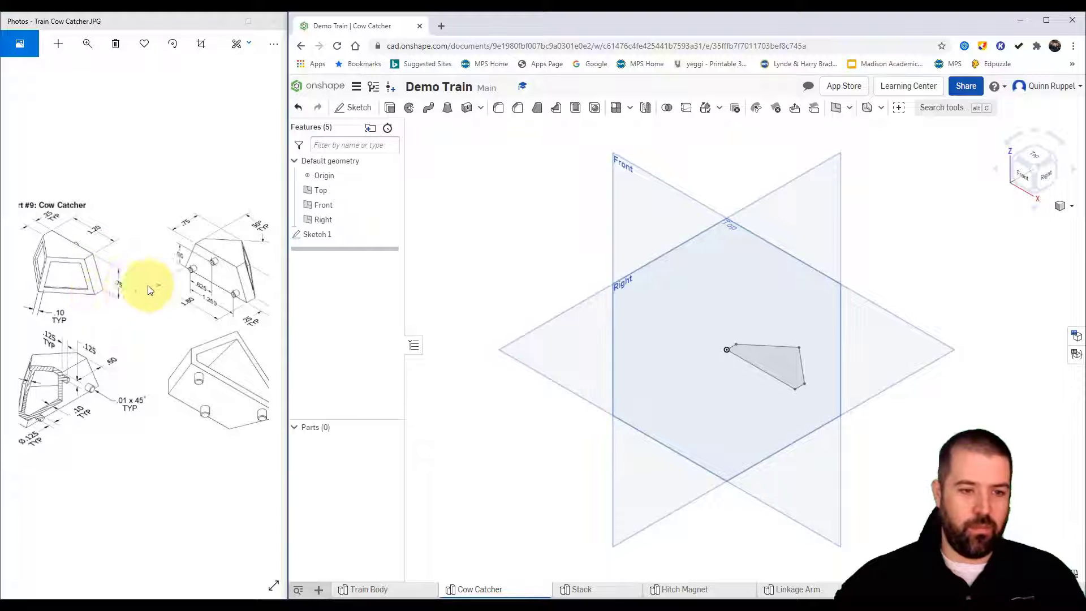
Create Plane 1 offset 0.75 in above the Top plane.
{"action": "left_click", "coordinate": [835, 113]}
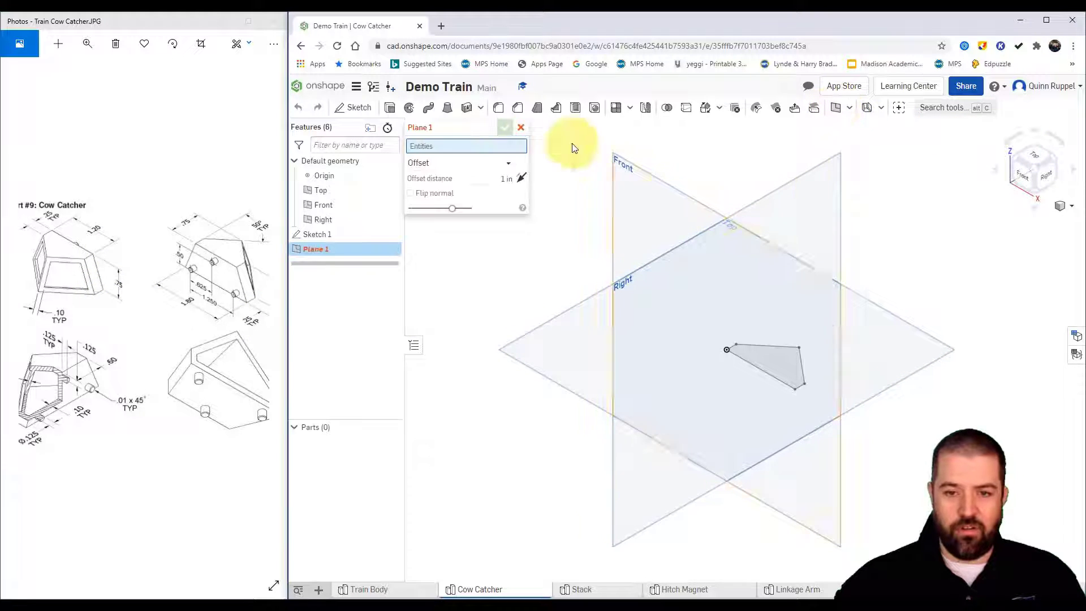
{"action": "left_click", "coordinate": [537, 373]}
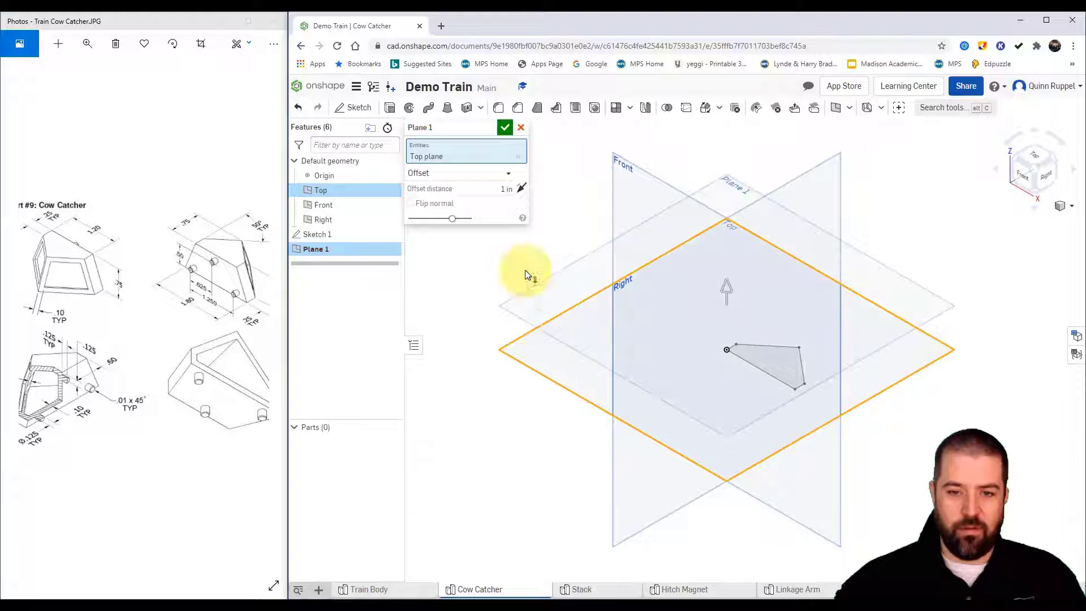
{"action": "left_click", "coordinate": [498, 190]}
{"action": "type", "text": ".75"}
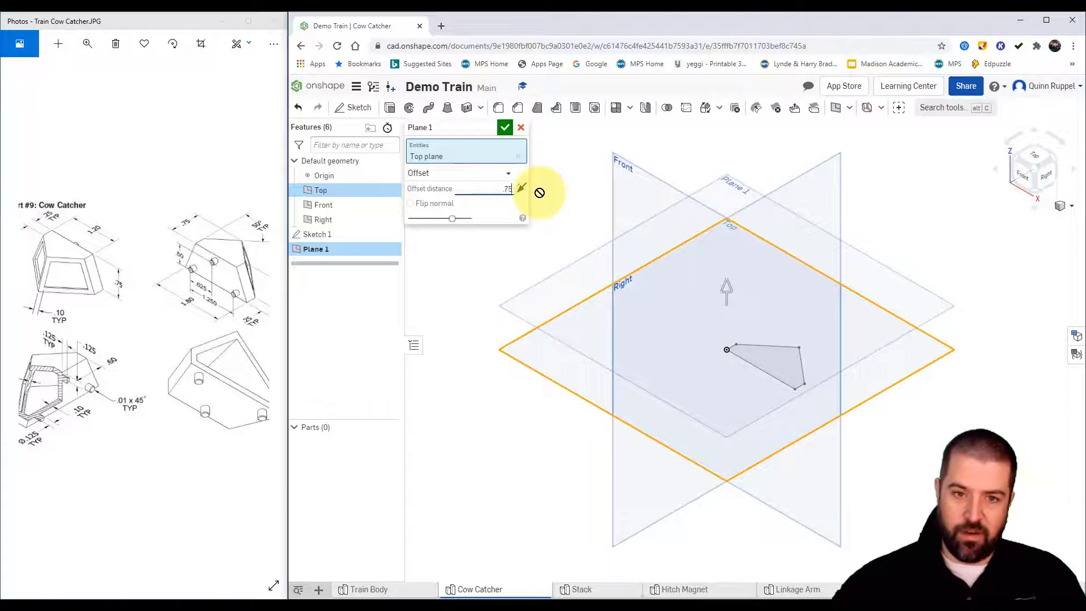
{"action": "left_click", "coordinate": [504, 127]}
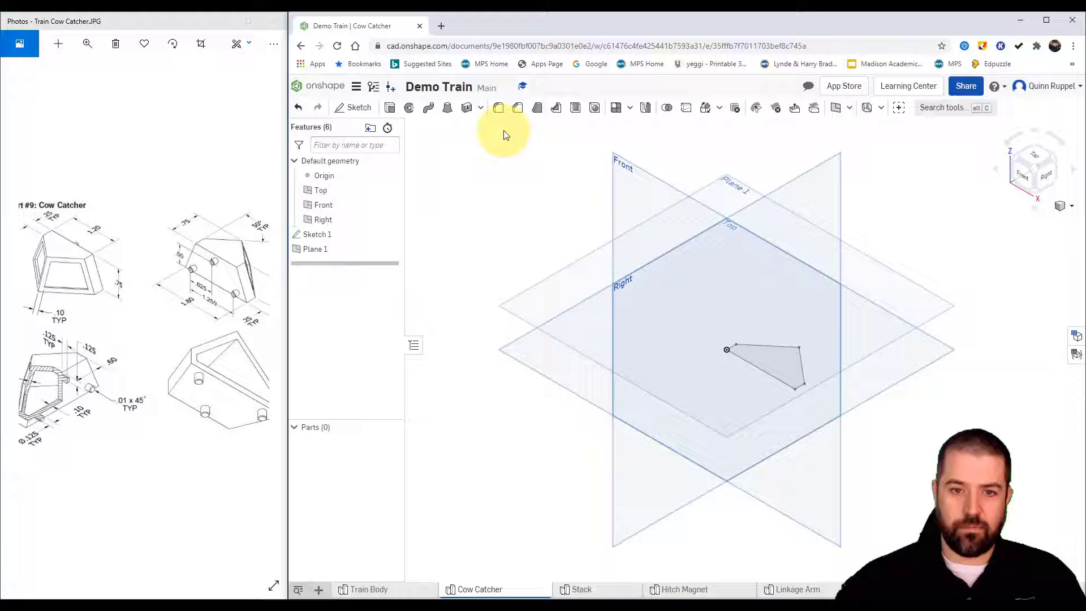
Check the model from the Front view, then return to Isometric.
{"action": "left_click", "coordinate": [1023, 178]}
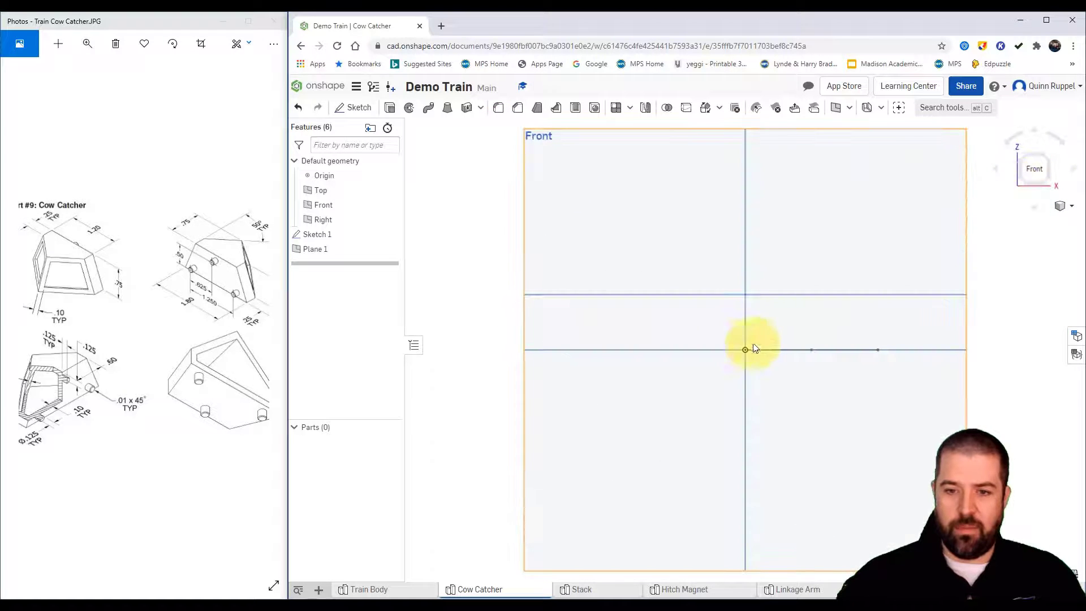
{"action": "left_click", "coordinate": [1061, 206]}
{"action": "left_click", "coordinate": [1016, 229]}
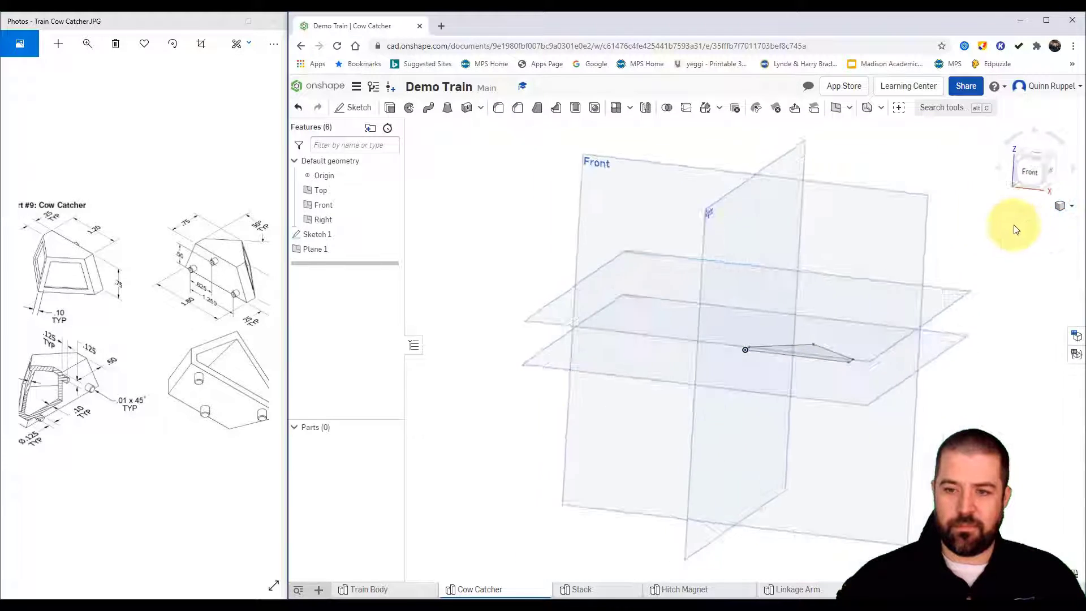
Start Sketch 2 on Plane 1, viewed normal to it.
{"action": "left_click", "coordinate": [353, 108]}
{"action": "left_click", "coordinate": [557, 327]}
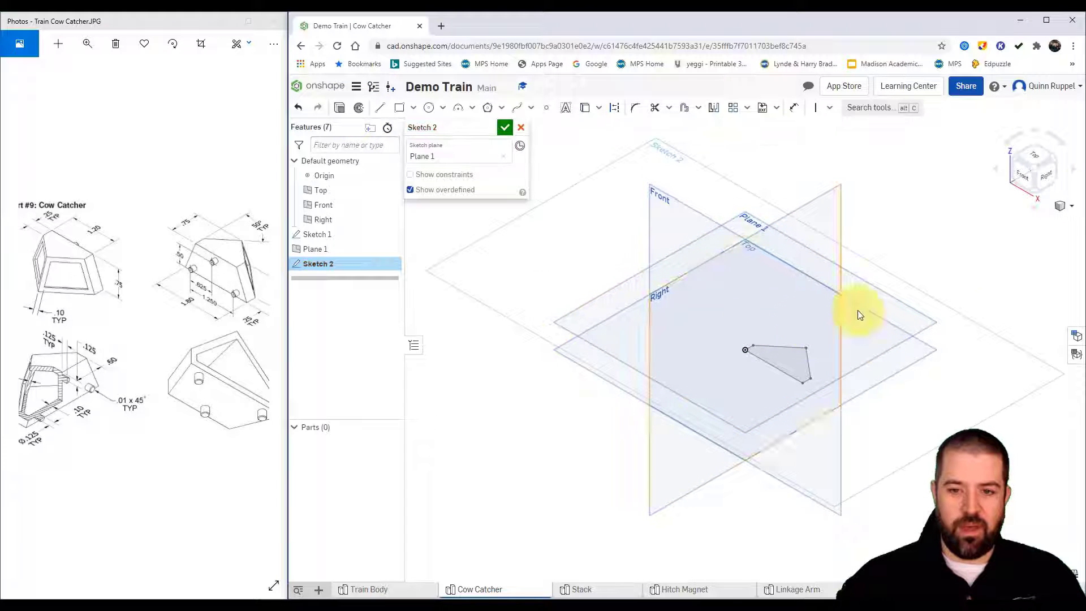
{"action": "left_click", "coordinate": [1046, 157]}
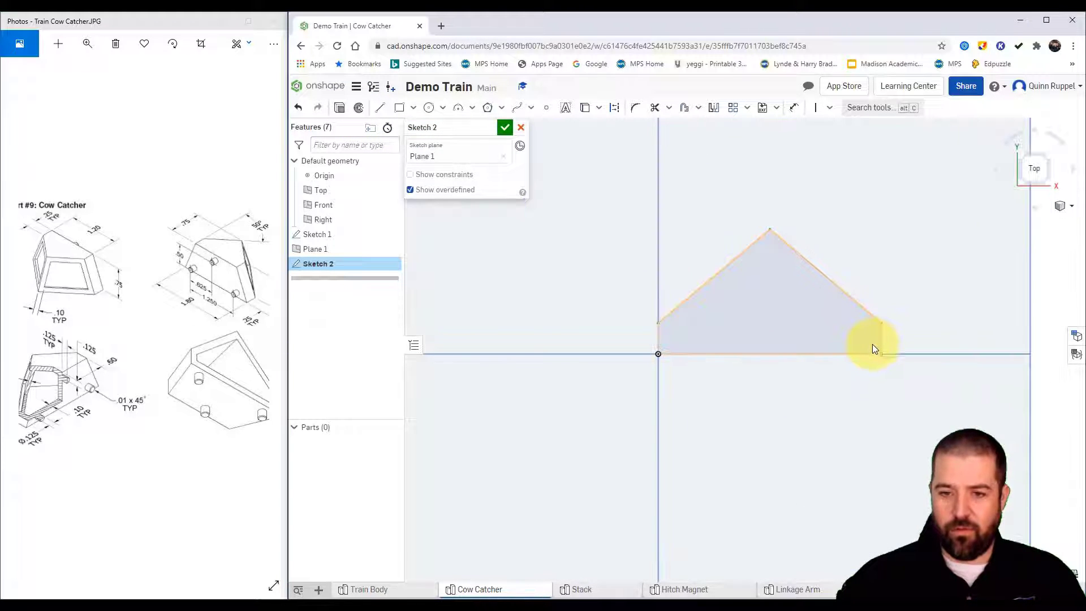
{"action": "scroll", "coordinate": [872, 343], "scroll_direction": "up", "scroll_amount": 3}
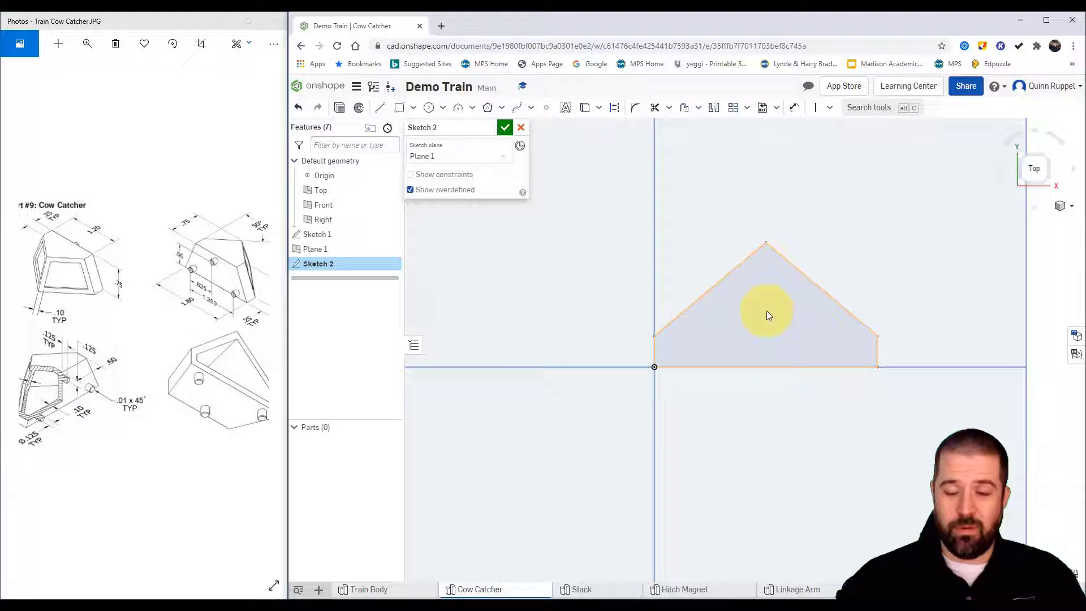
Draw the smaller closed pointed profile with a 1.2 base line.
{"action": "left_click", "coordinate": [380, 109]}
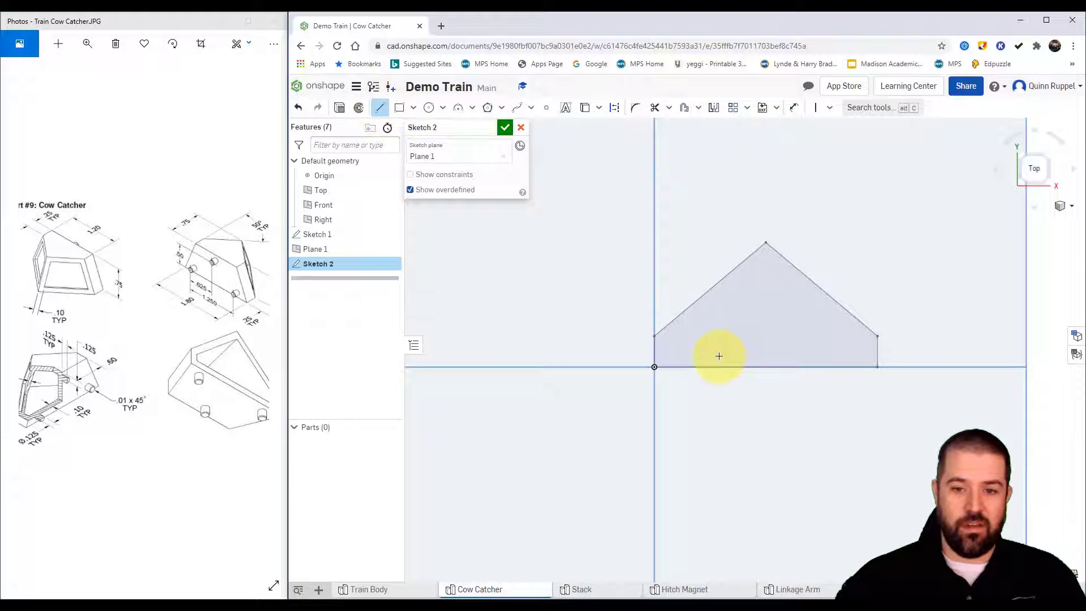
{"action": "left_click", "coordinate": [697, 366]}
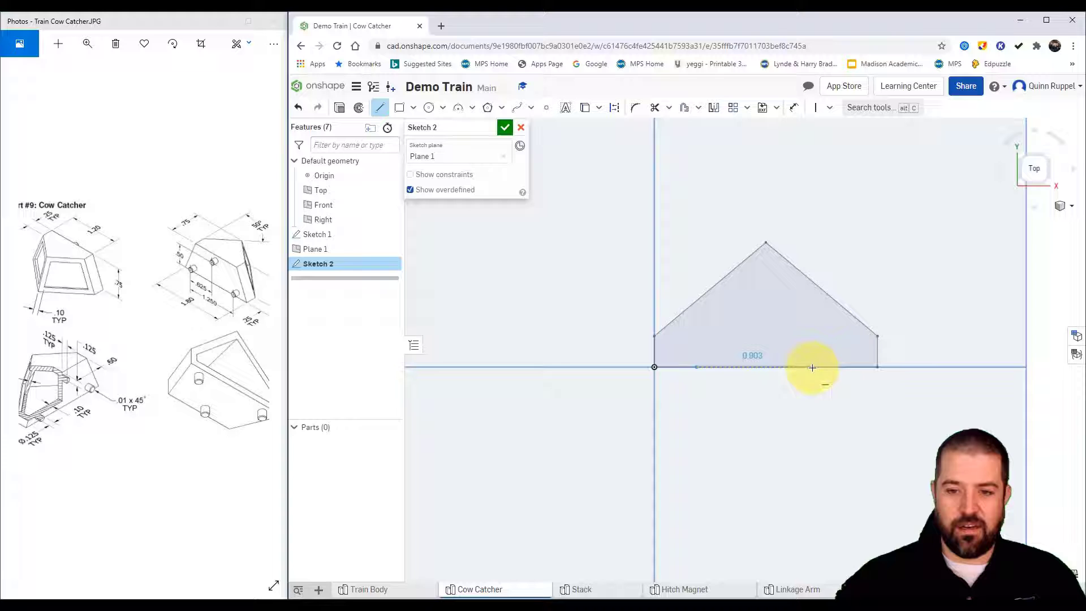
{"action": "left_click", "coordinate": [837, 367]}
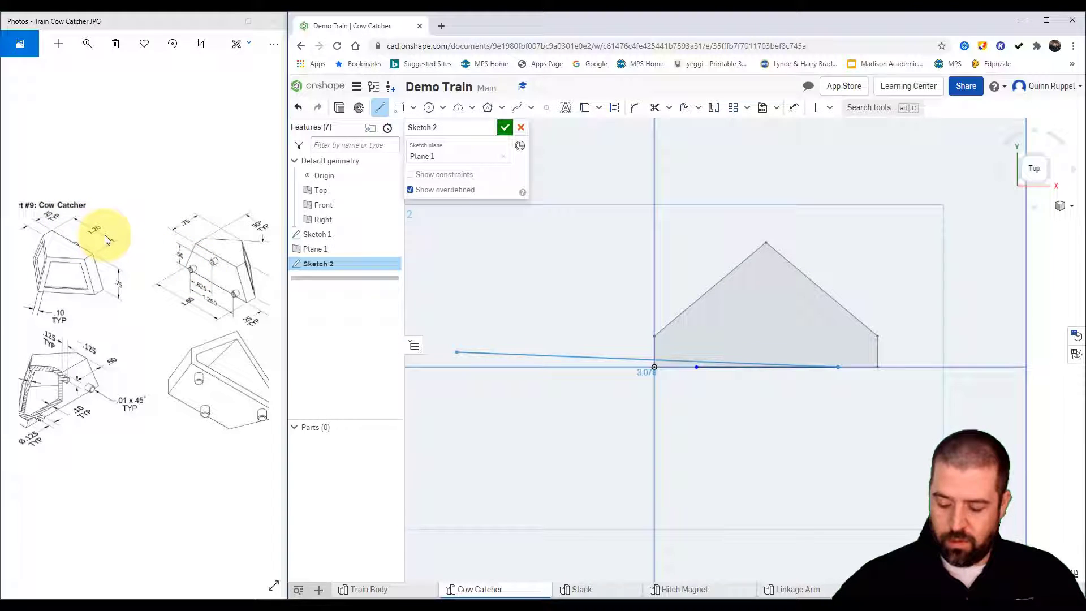
{"action": "type", "text": "1.2"}
{"action": "key", "text": "Return"}
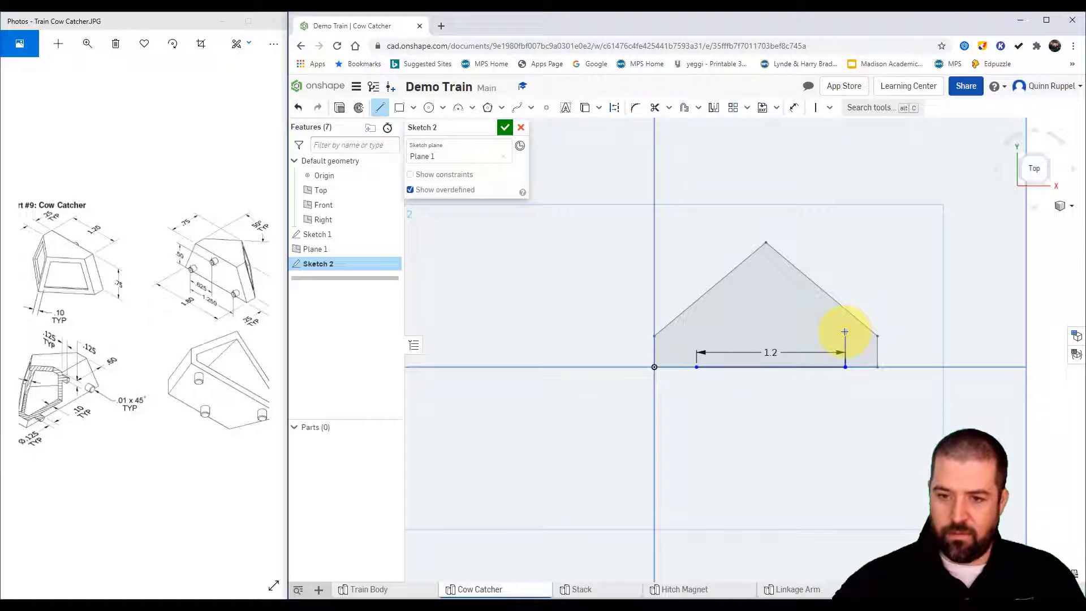
{"action": "left_click", "coordinate": [767, 294]}
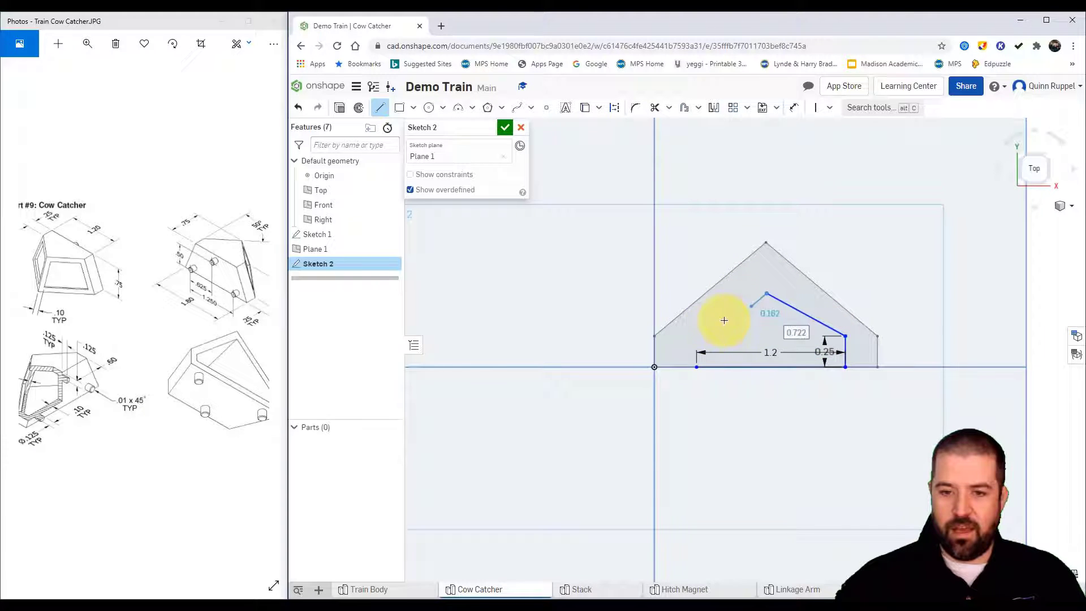
{"action": "left_click", "coordinate": [697, 328]}
{"action": "left_click", "coordinate": [697, 365]}
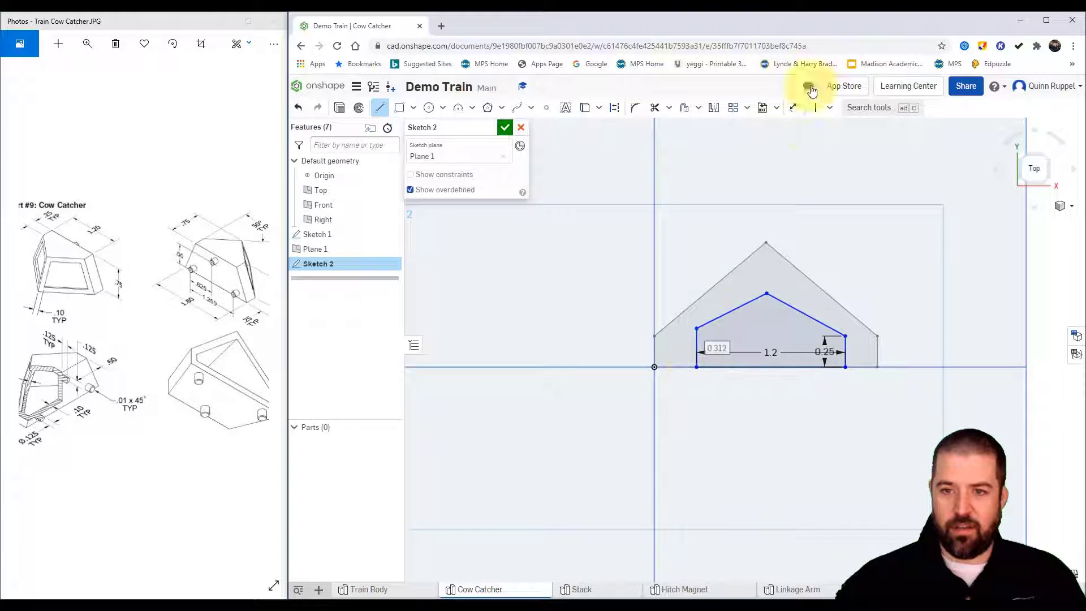
Dimension the inner profile's sides to 0.25 and both slopes to 50°.
{"action": "left_click", "coordinate": [794, 107]}
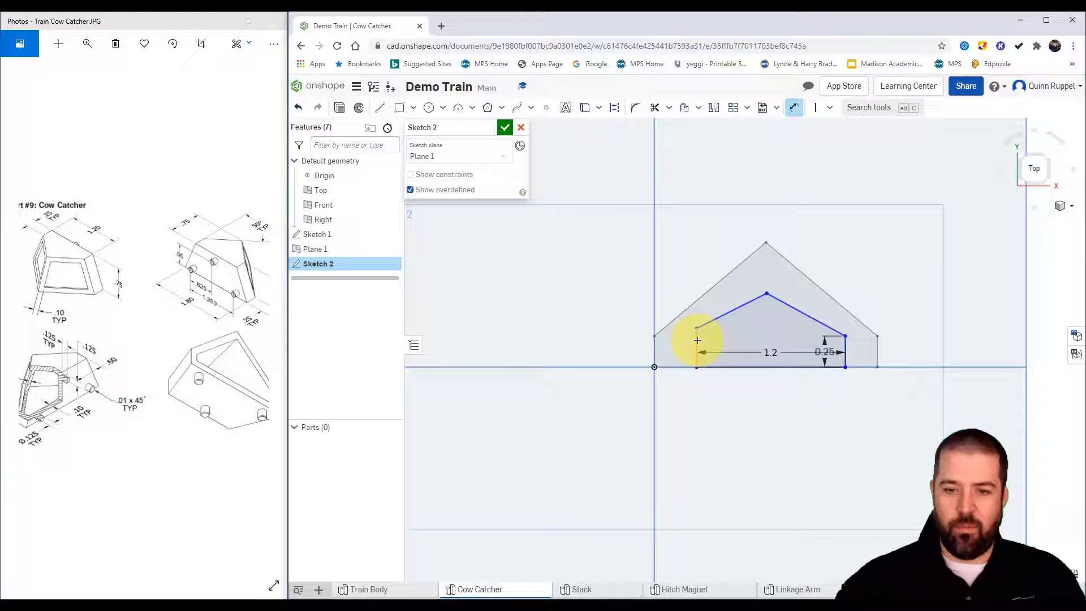
{"action": "double_click", "coordinate": [683, 349]}
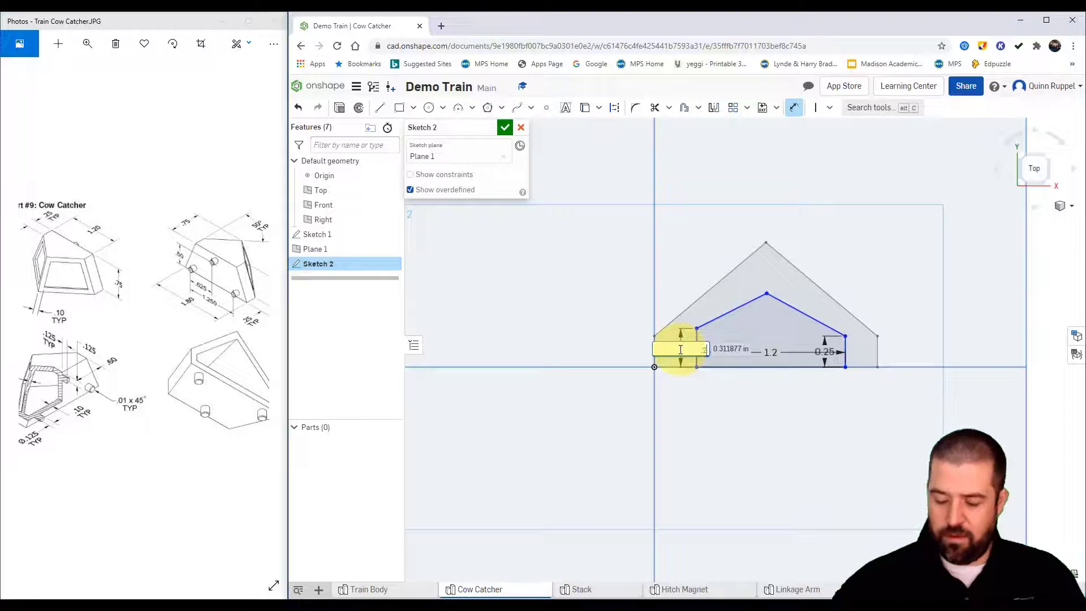
{"action": "type", "text": "0.25"}
{"action": "key", "text": "Return"}
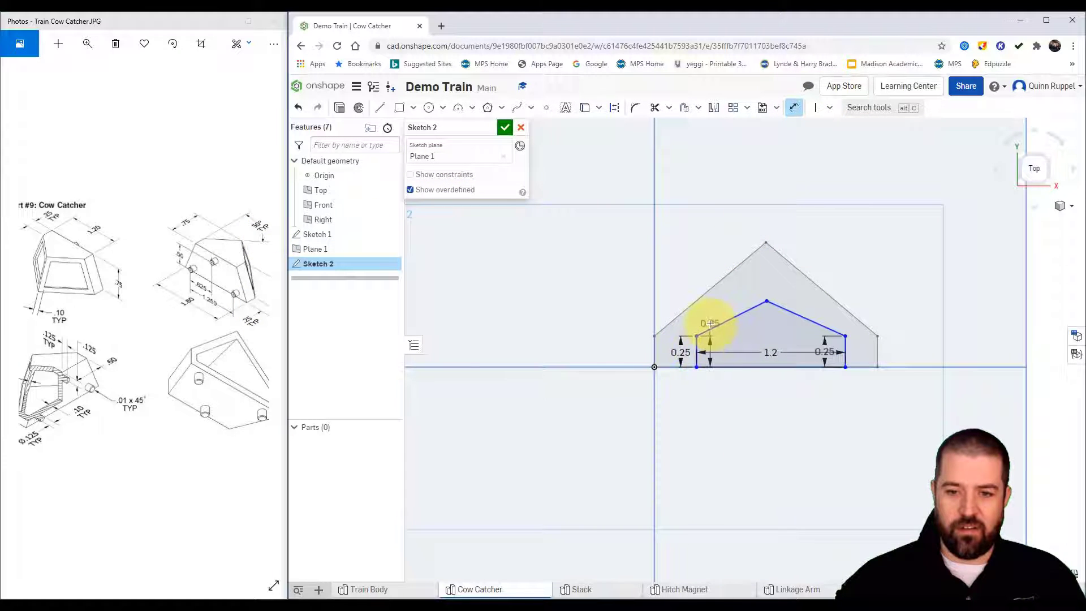
{"action": "left_click", "coordinate": [710, 317]}
{"action": "left_click", "coordinate": [722, 298]}
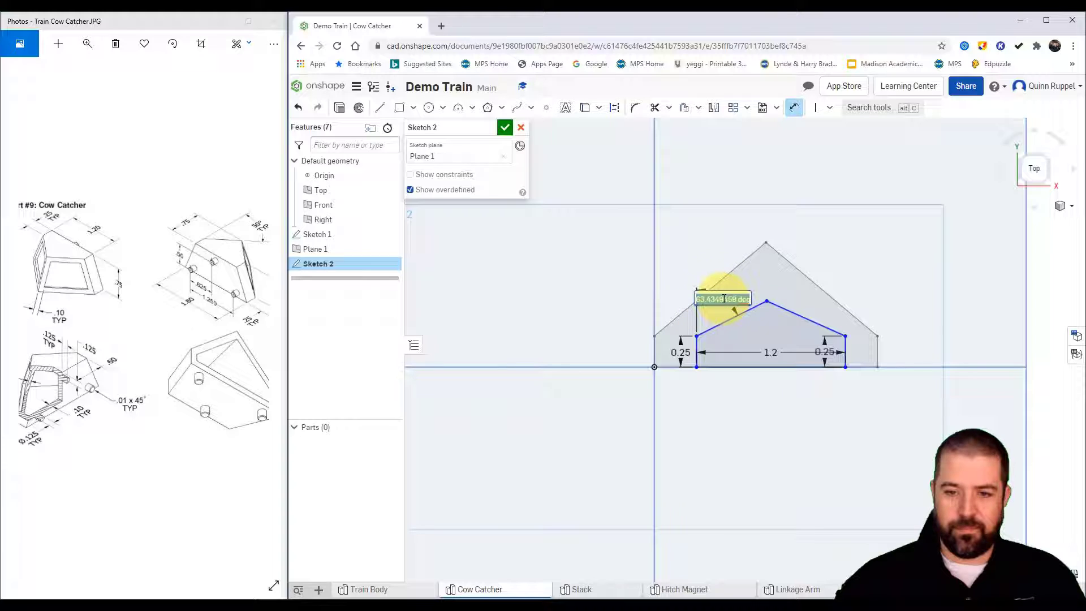
{"action": "type", "text": "50"}
{"action": "key", "text": "Return"}
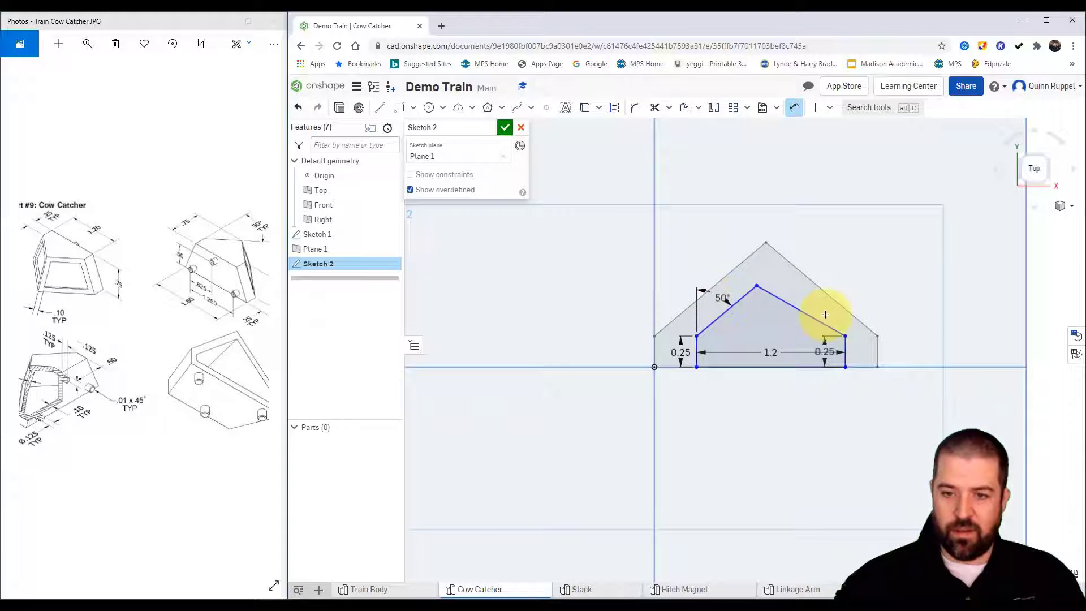
{"action": "left_click", "coordinate": [836, 326]}
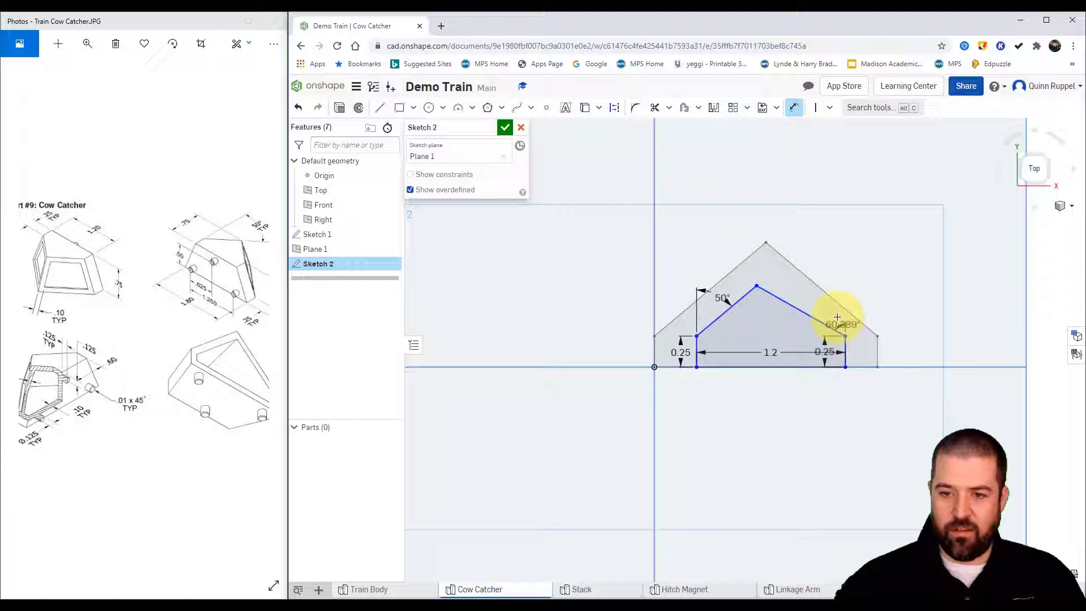
{"action": "type", "text": "50"}
{"action": "key", "text": "Return"}
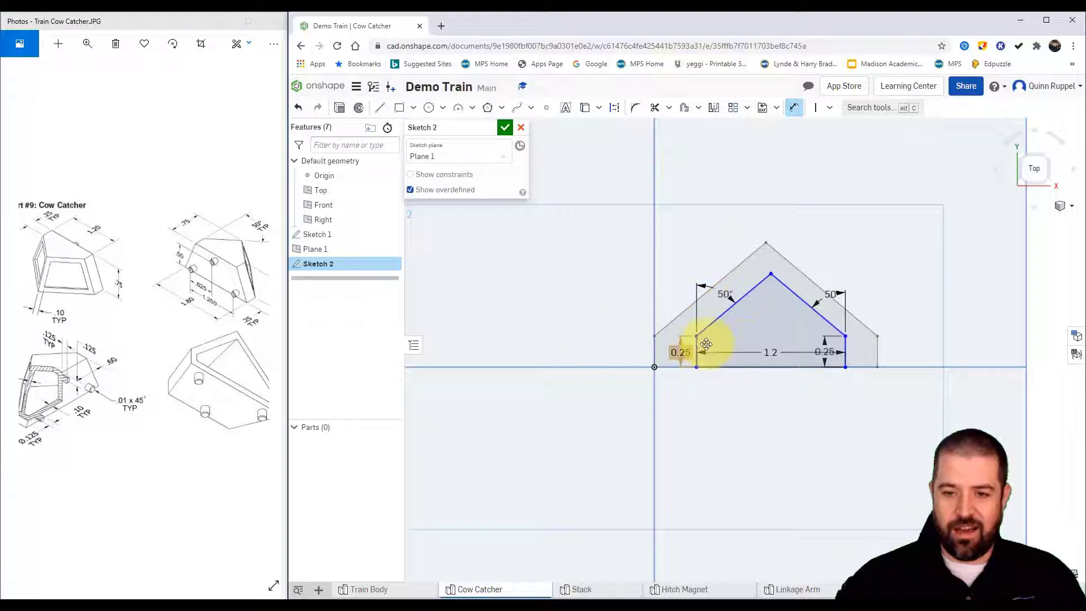
Add a Vertical constraint aligning the inner apex with the outer apex.
{"action": "left_click", "coordinate": [833, 113]}
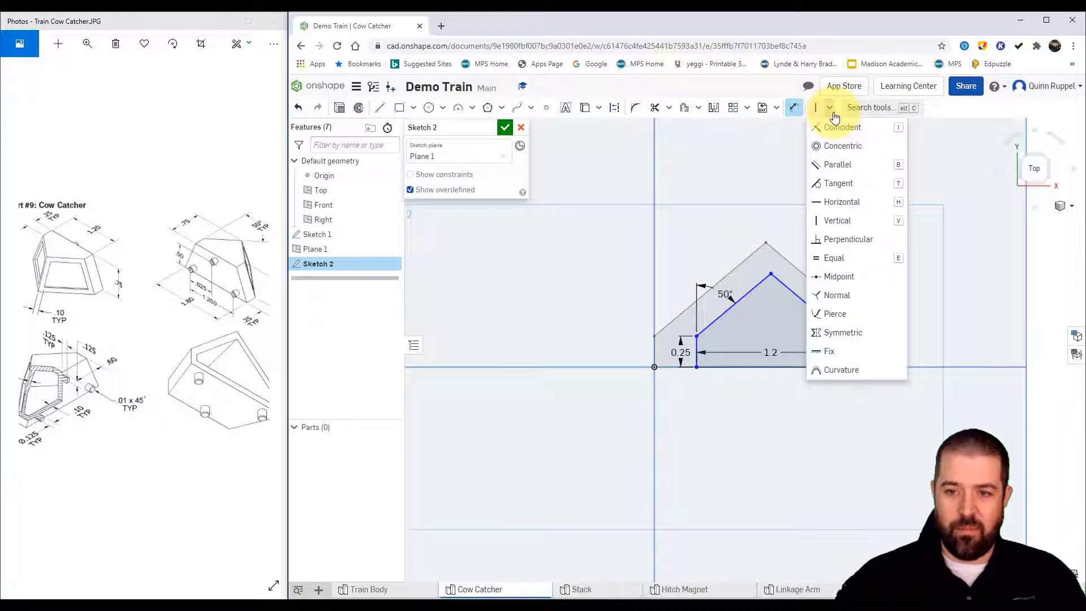
{"action": "left_click", "coordinate": [838, 220]}
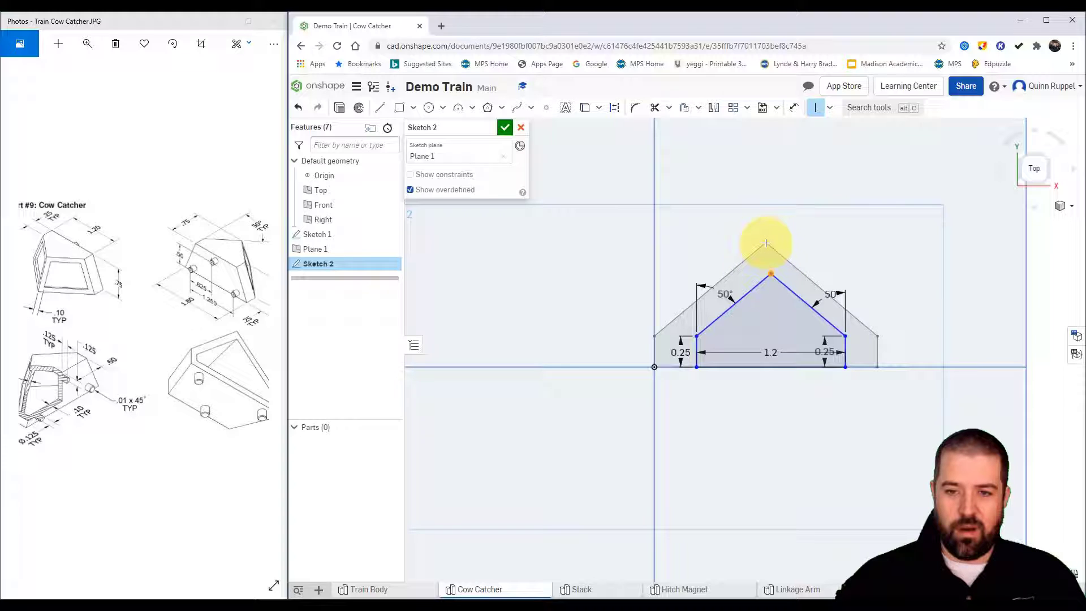
{"action": "left_click", "coordinate": [765, 243]}
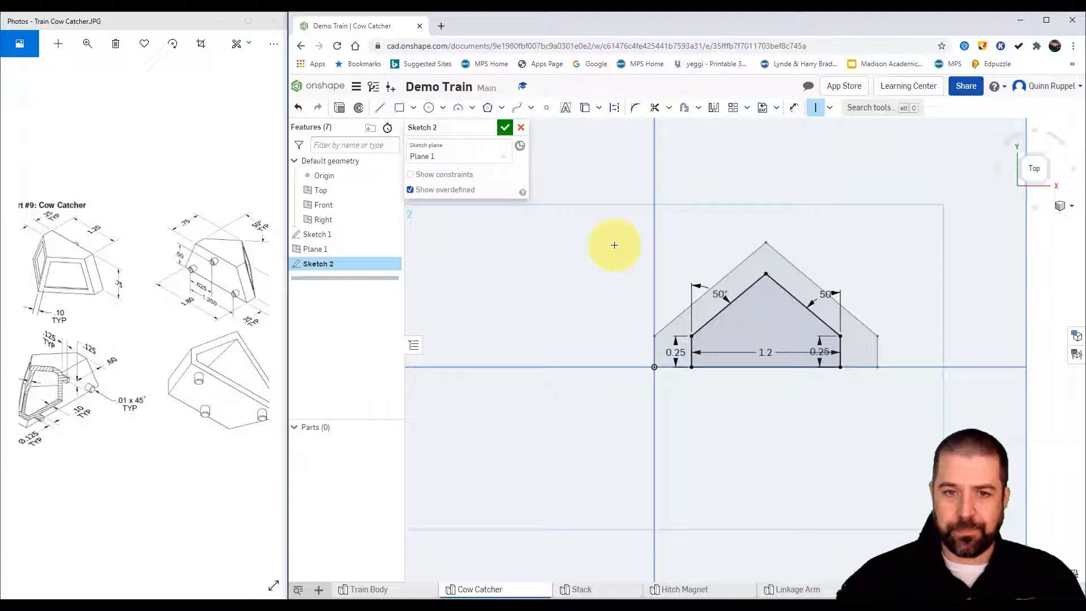
Finish Sketch 2 and return to the isometric view.
{"action": "left_click", "coordinate": [503, 129]}
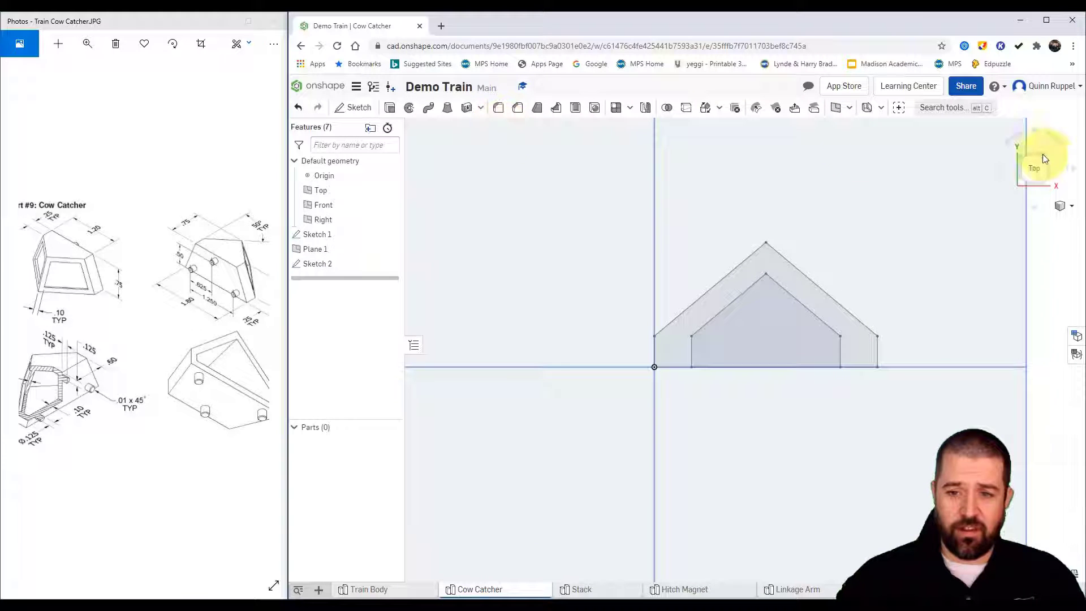
{"action": "left_click", "coordinate": [1059, 206]}
{"action": "left_click", "coordinate": [1030, 221]}
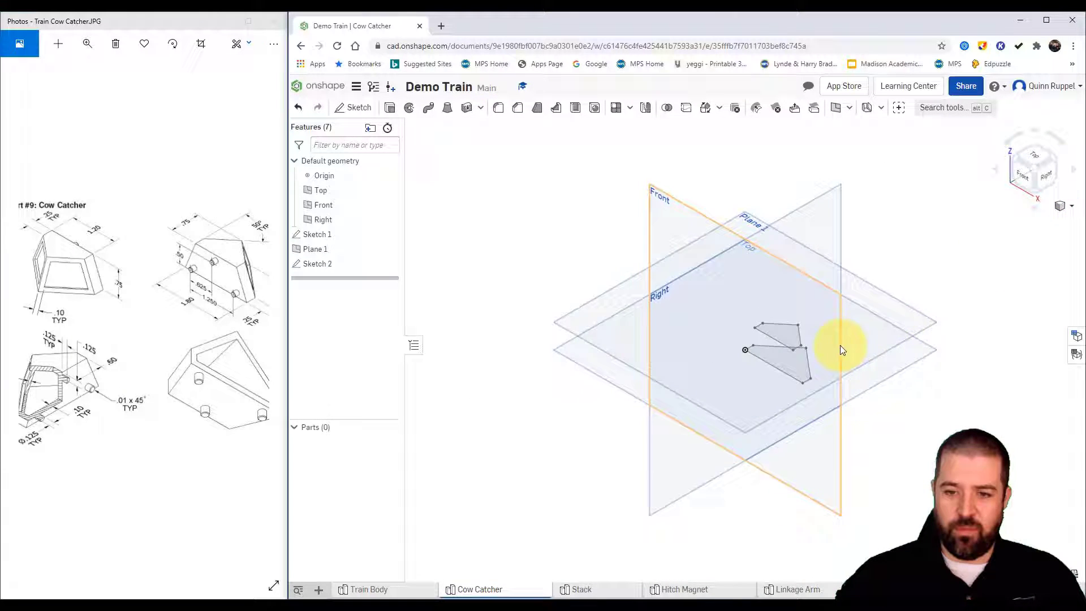
{"action": "scroll", "coordinate": [805, 348], "scroll_direction": "up", "scroll_amount": 3}
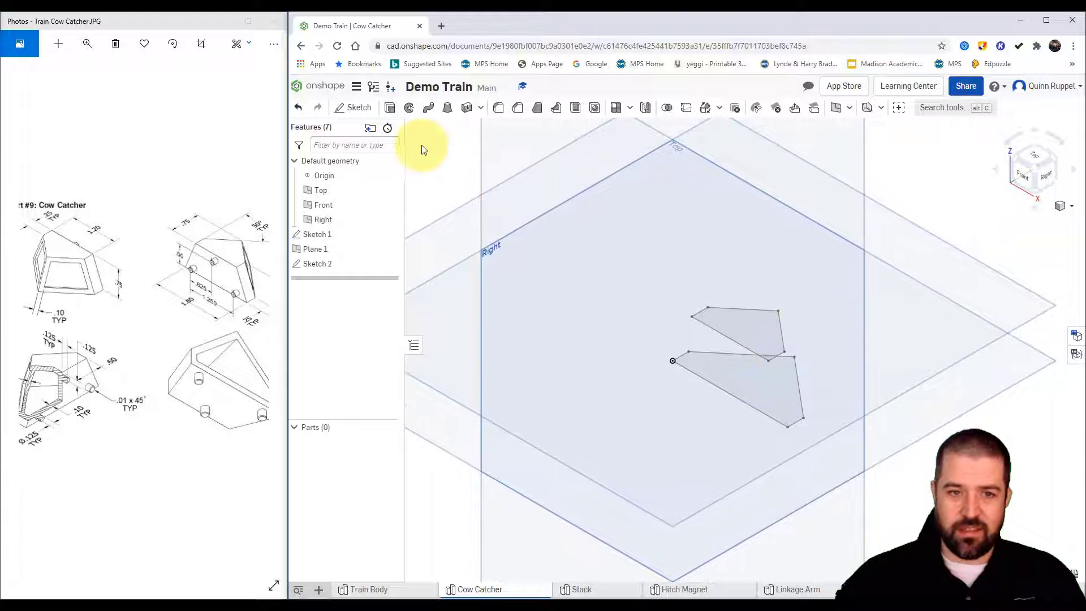
Loft the Sketch 1 and Sketch 2 faces into solid Part 1 and orbit to inspect it.
{"action": "left_click", "coordinate": [448, 109]}
{"action": "left_click", "coordinate": [717, 377]}
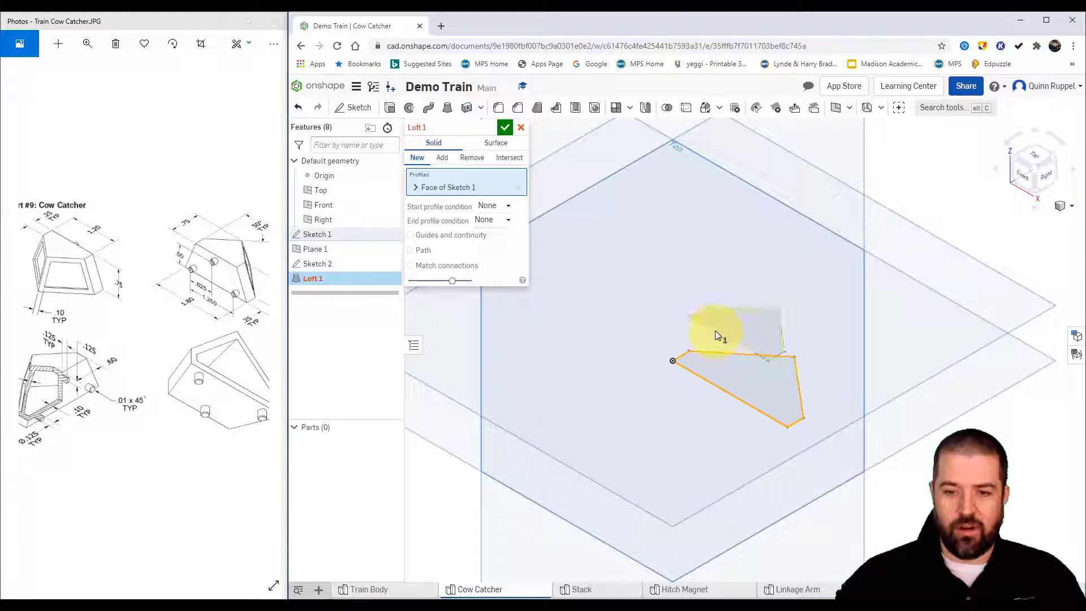
{"action": "left_click", "coordinate": [715, 330]}
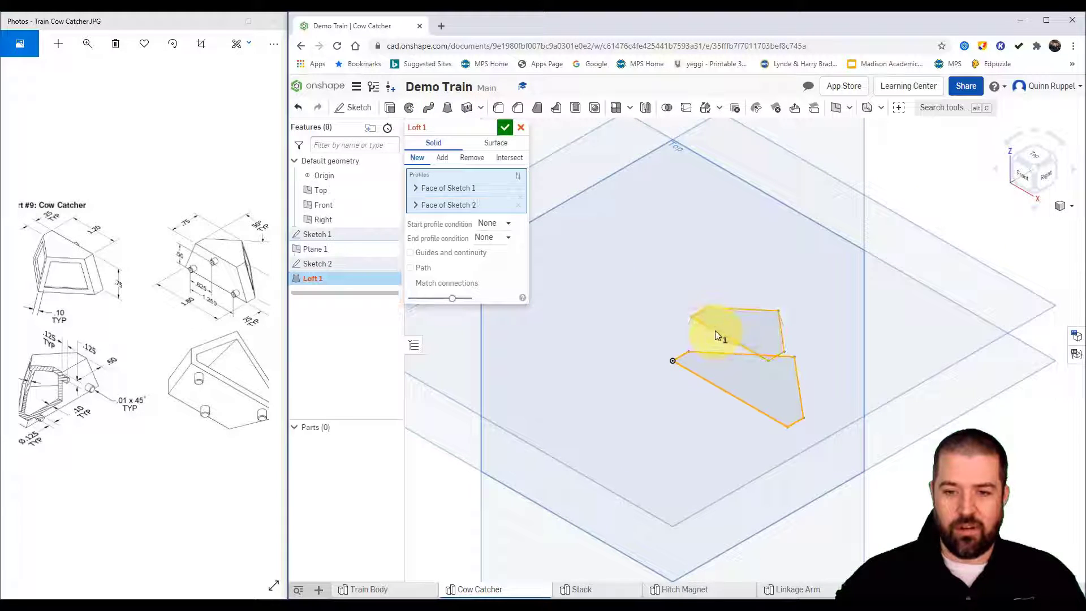
{"action": "left_click", "coordinate": [505, 129]}
{"action": "right_click_drag", "start_coordinate": [916, 337], "coordinate": [1007, 283]}
{"action": "left_click", "coordinate": [1063, 205]}
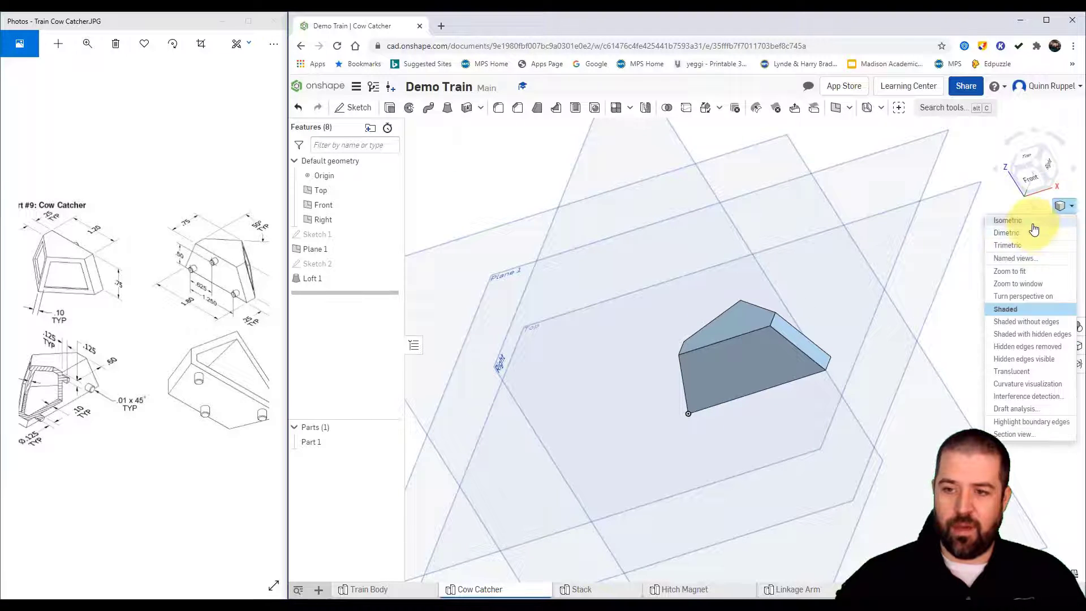
{"action": "left_click", "coordinate": [1033, 222]}
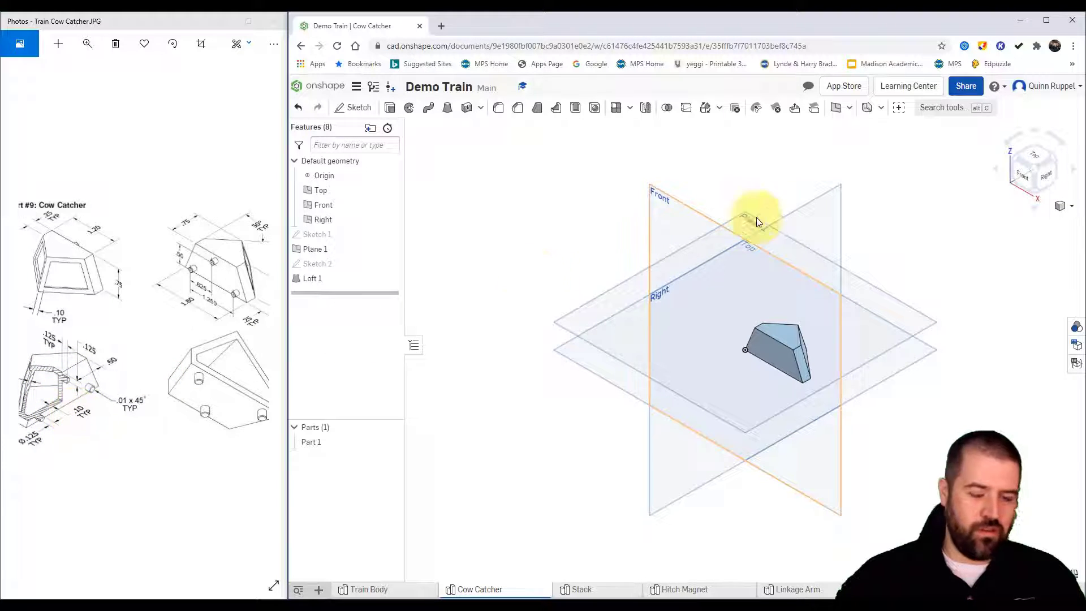
{"action": "right_click_drag", "start_coordinate": [904, 347], "coordinate": [698, 316]}
{"action": "scroll", "coordinate": [763, 315], "scroll_direction": "up", "scroll_amount": 5}
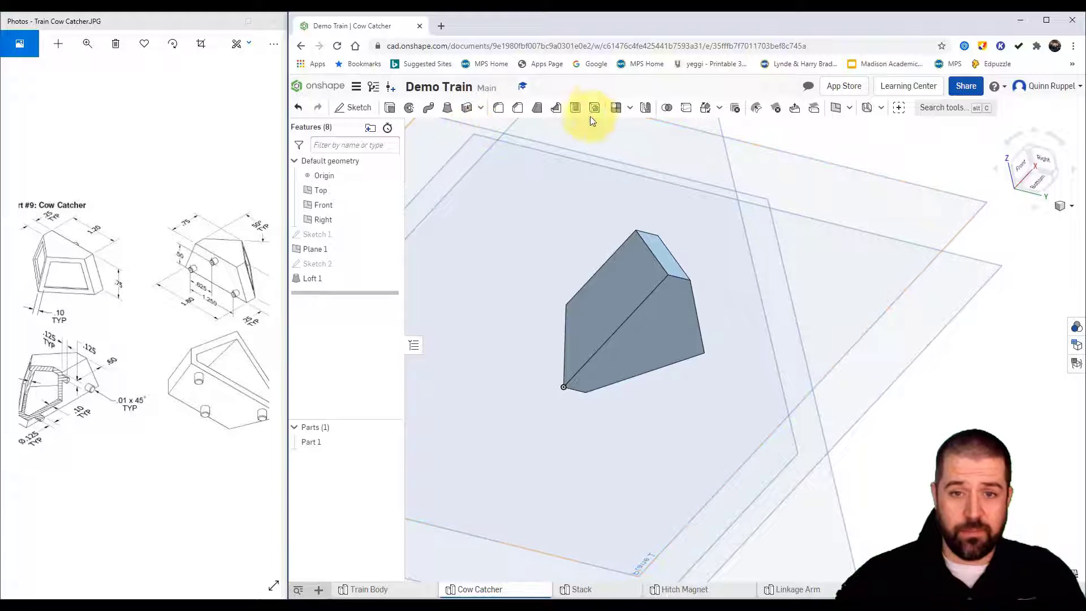
Shell the loft to 0.1 in walls with its front face removed, then orbit to inspect.
{"action": "left_click", "coordinate": [575, 110]}
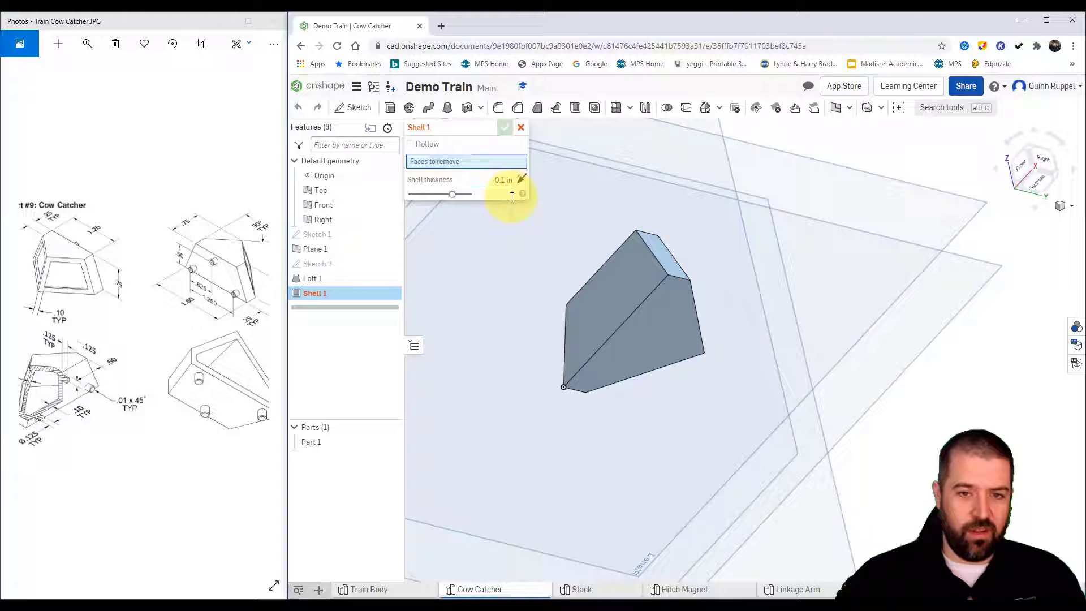
{"action": "left_click", "coordinate": [659, 348]}
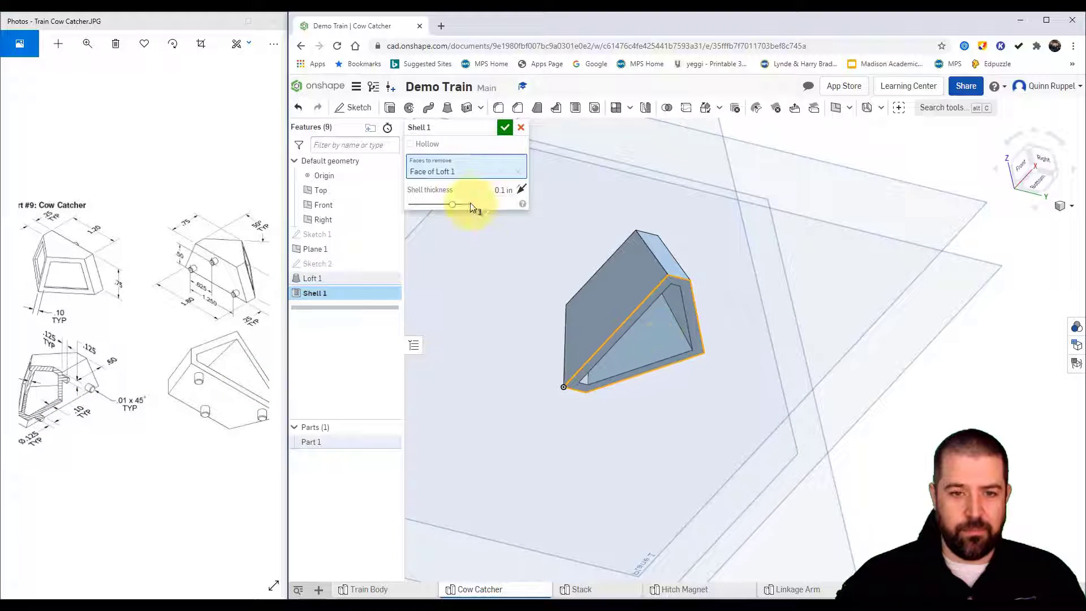
{"action": "left_click", "coordinate": [505, 127]}
{"action": "mouse_move", "coordinate": [647, 252]}
{"action": "right_mouse_down"}
{"action": "mouse_move", "coordinate": [614, 219]}
{"action": "mouse_move", "coordinate": [630, 205]}
{"action": "mouse_move", "coordinate": [624, 214]}
{"action": "mouse_move", "coordinate": [669, 247]}
{"action": "mouse_move", "coordinate": [1005, 225]}
{"action": "right_mouse_up"}
{"action": "left_click", "coordinate": [1070, 206]}
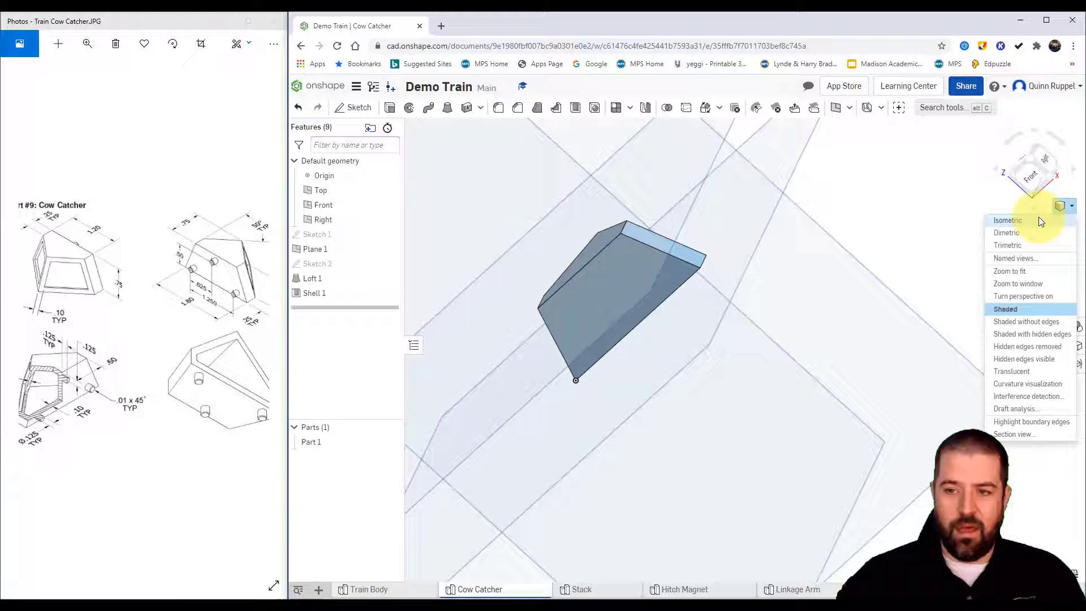
Start Sketch 3 on the loft's front face, viewed from the Front.
{"action": "left_click", "coordinate": [1038, 220]}
{"action": "scroll", "coordinate": [813, 377], "scroll_direction": "up", "scroll_amount": 5}
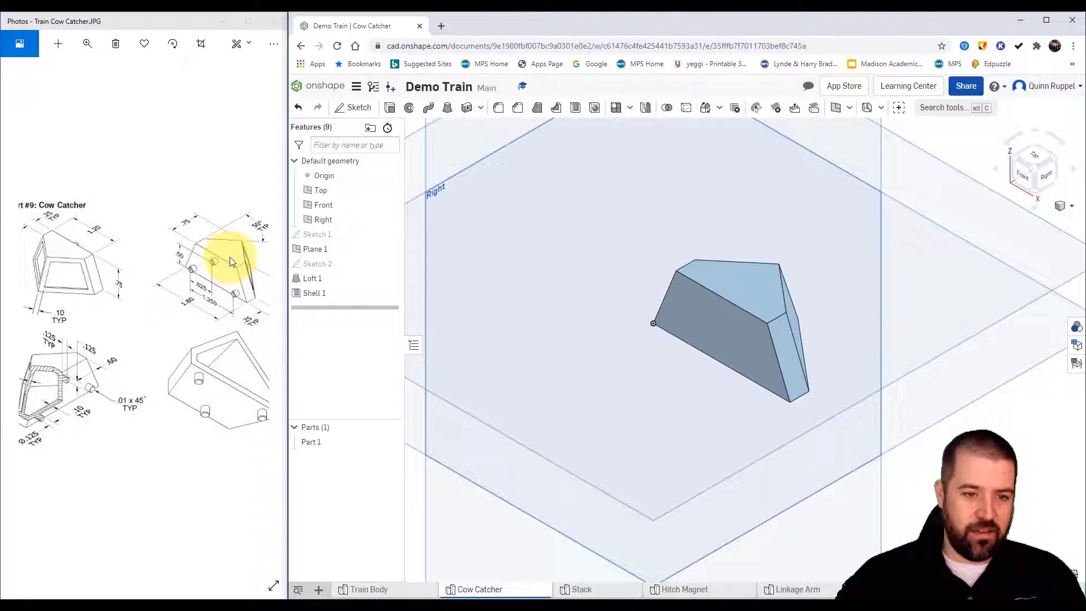
{"action": "left_click", "coordinate": [354, 107]}
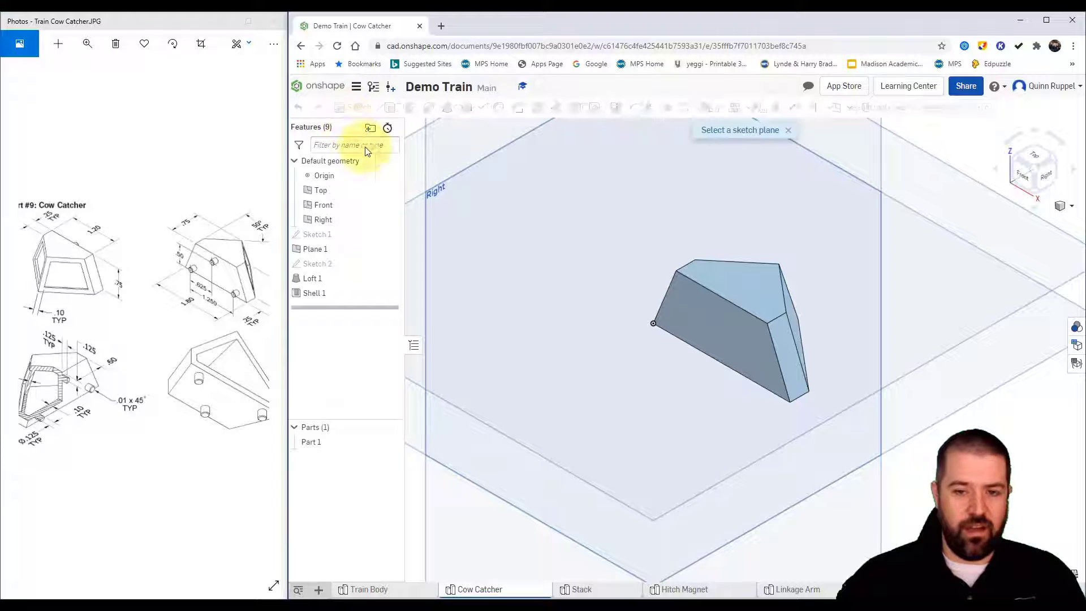
{"action": "left_click", "coordinate": [721, 332]}
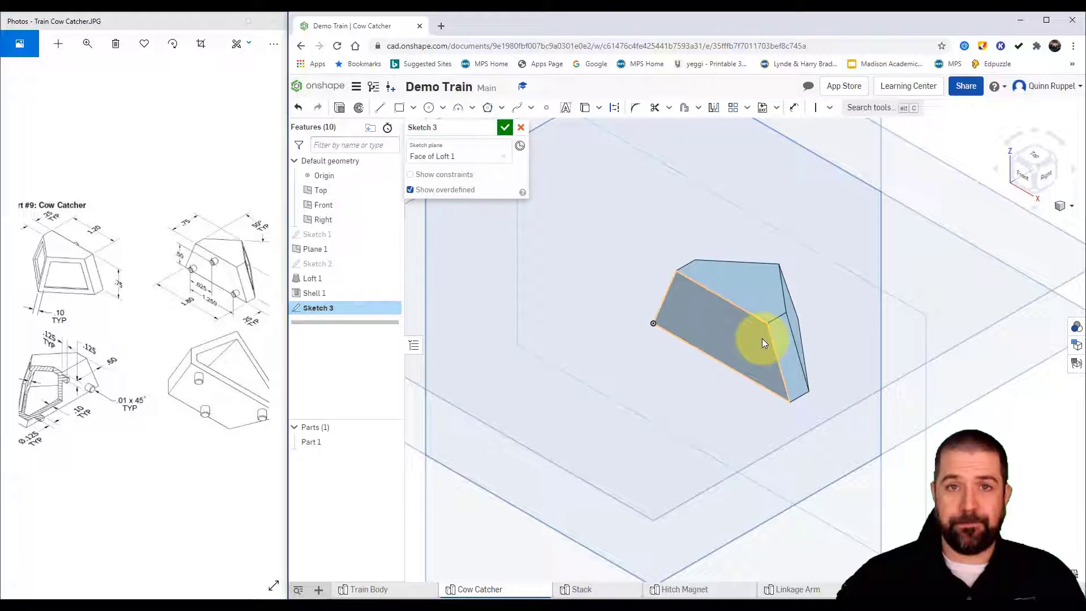
{"action": "middle_click_drag", "start_coordinate": [761, 338], "coordinate": [730, 346]}
{"action": "left_click", "coordinate": [1017, 181]}
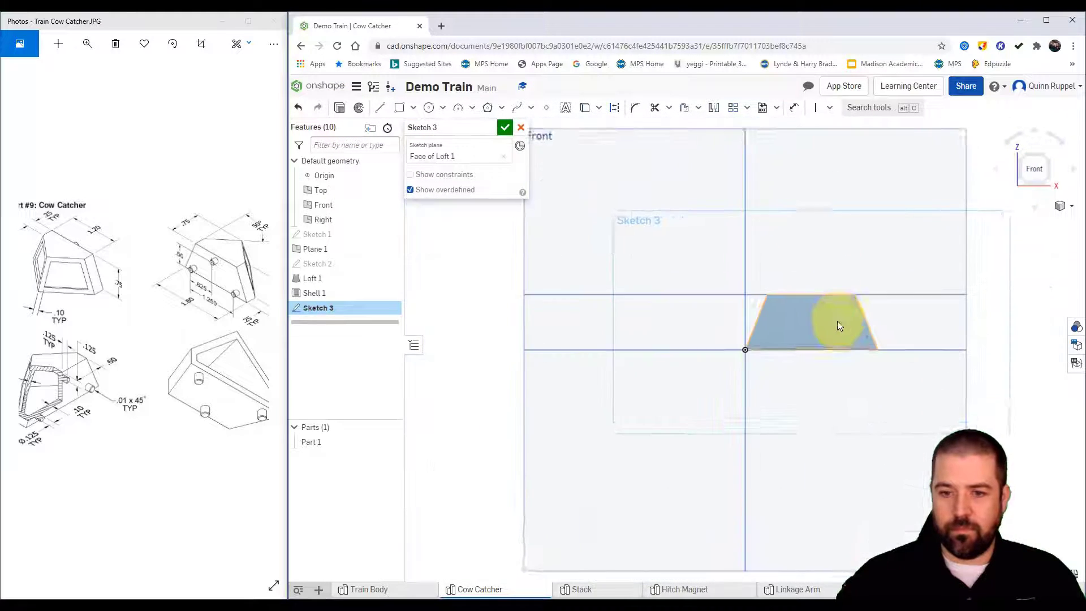
{"action": "scroll", "coordinate": [836, 321], "scroll_direction": "up", "scroll_amount": 5}
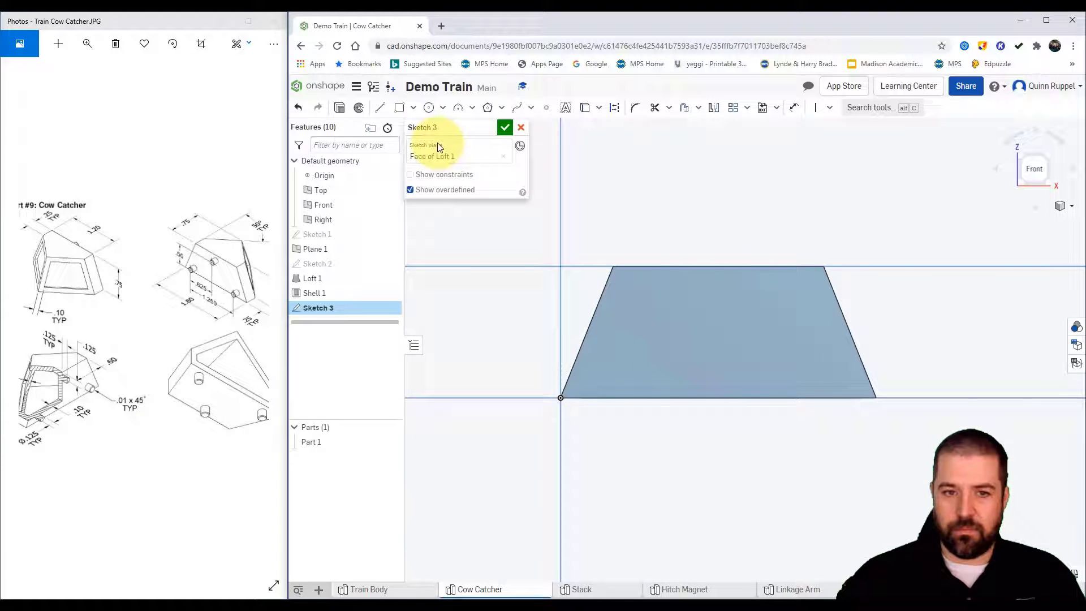
Draw three Ø0.125 circles: one near the top, two near the lower corners.
{"action": "left_click", "coordinate": [429, 108]}
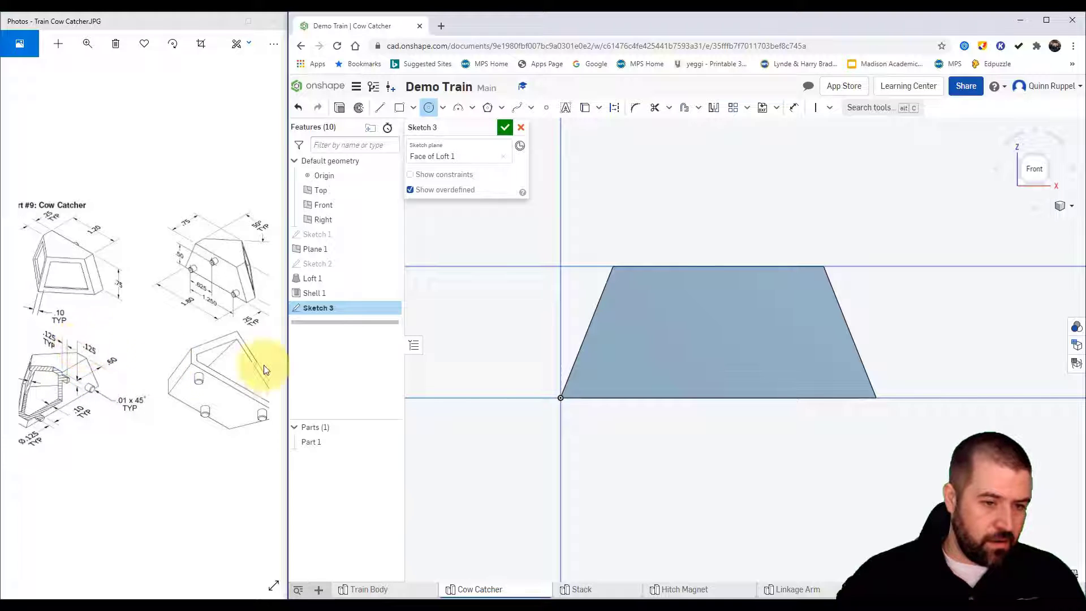
{"action": "left_click", "coordinate": [710, 298]}
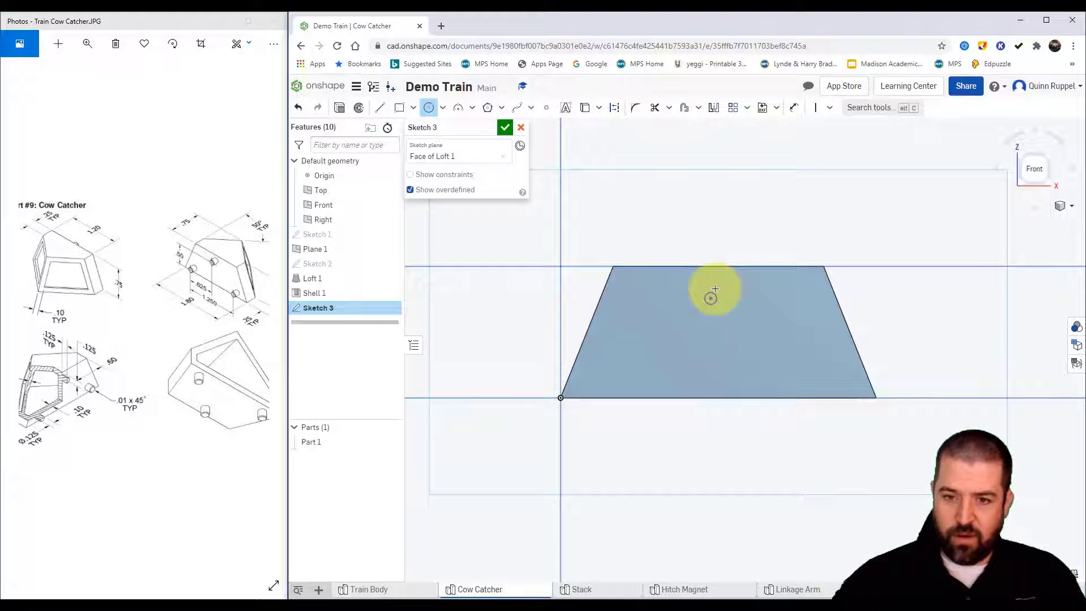
{"action": "type", "text": "0.125"}
{"action": "key", "text": "Return"}
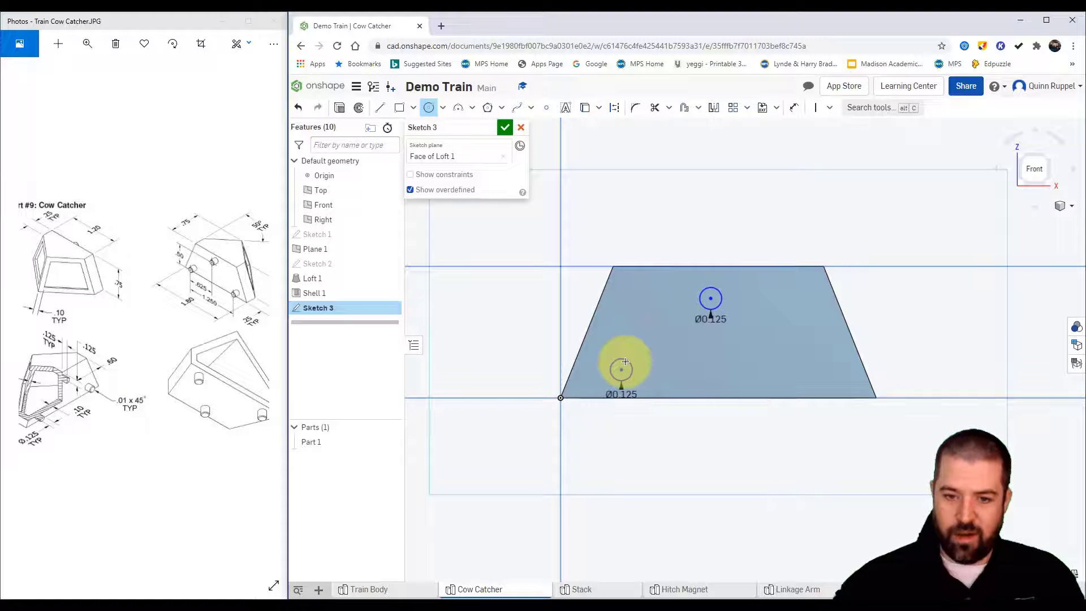
{"action": "left_click", "coordinate": [625, 362]}
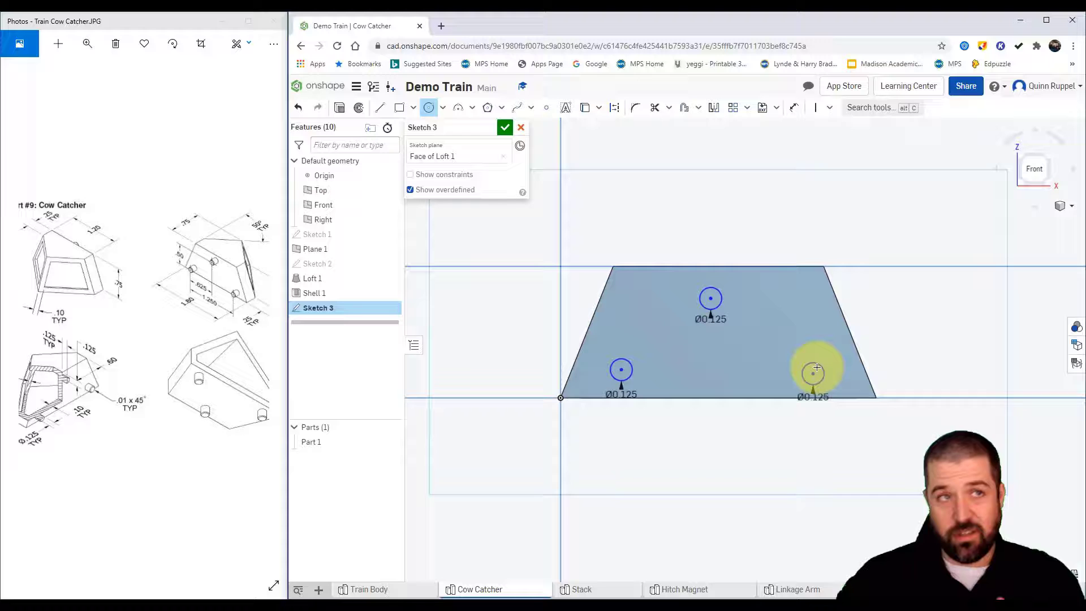
{"action": "left_click", "coordinate": [816, 367]}
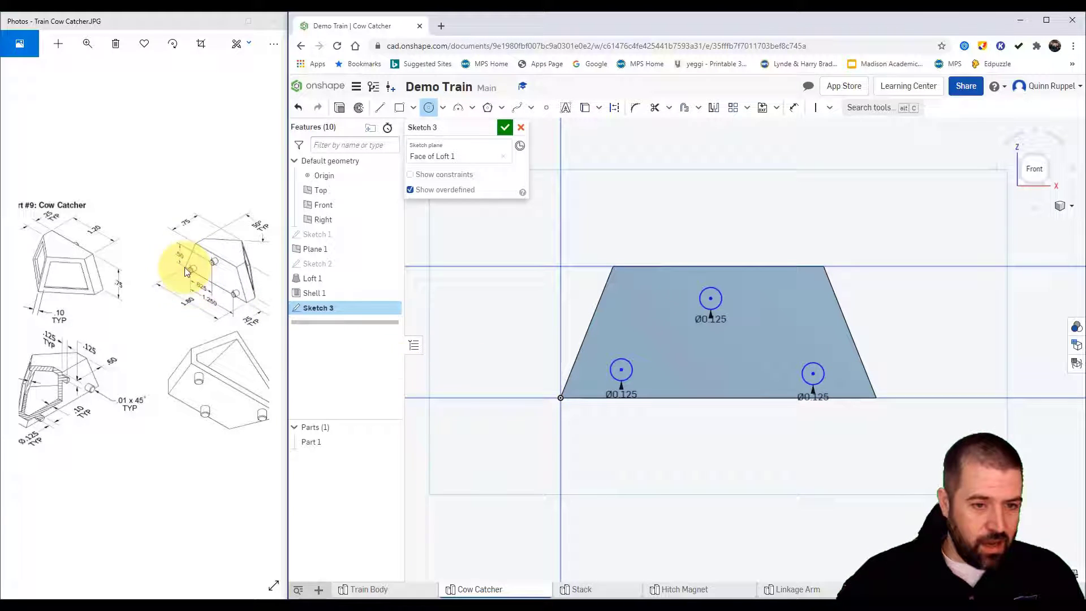
Enlarge the reference drawing in Photos and place the top hole 0.5 above the lower-left hole.
{"action": "left_click", "coordinate": [86, 44]}
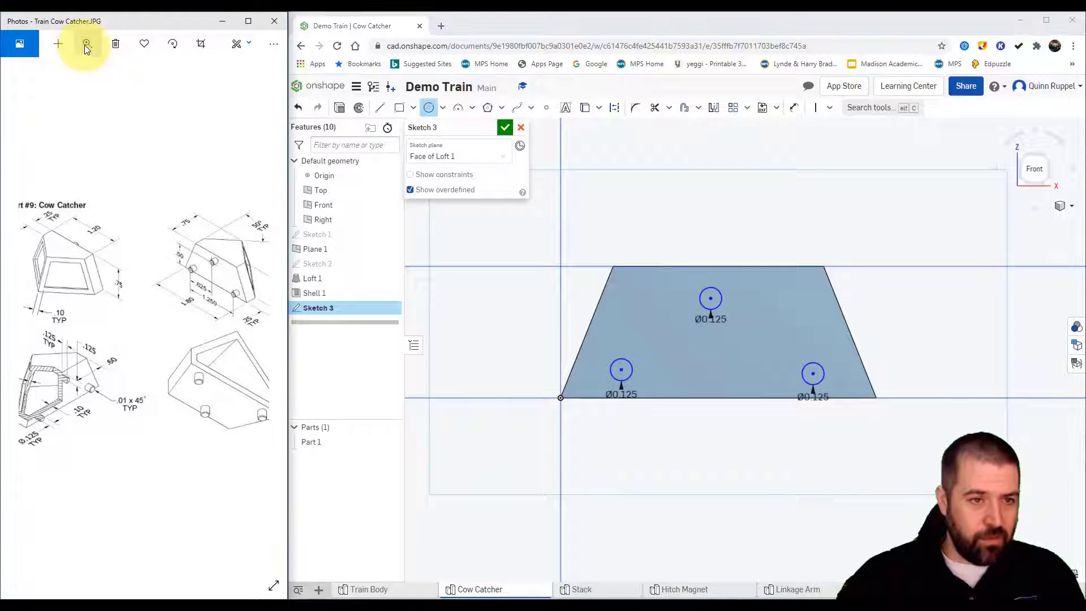
{"action": "left_click_drag", "start_coordinate": [42, 72], "coordinate": [70, 73]}
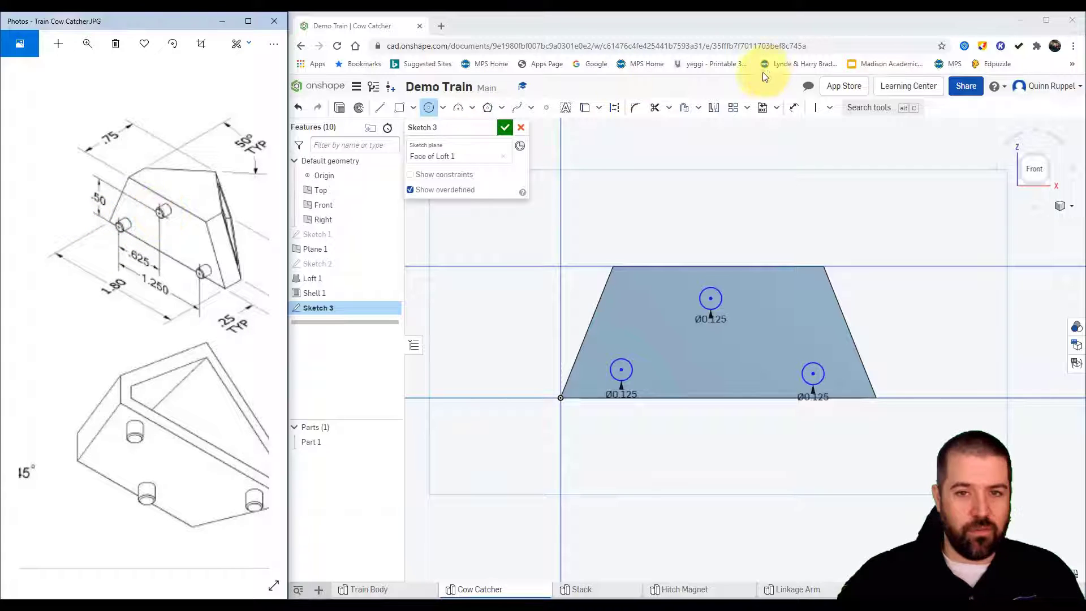
{"action": "left_click", "coordinate": [794, 108]}
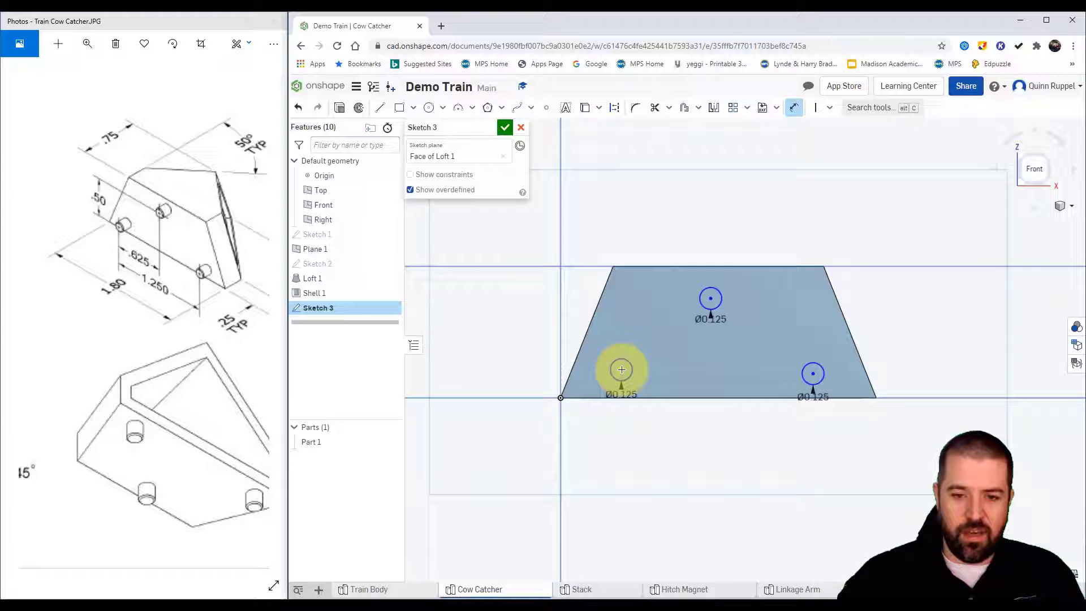
{"action": "left_click", "coordinate": [621, 369]}
{"action": "left_click", "coordinate": [710, 298]}
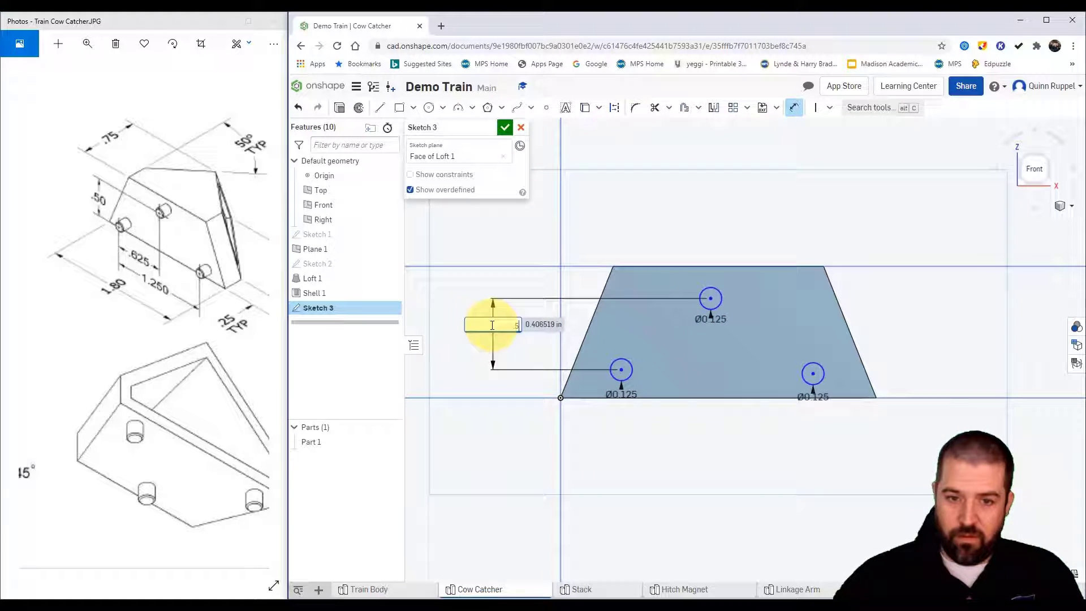
{"action": "key", "text": "Return"}
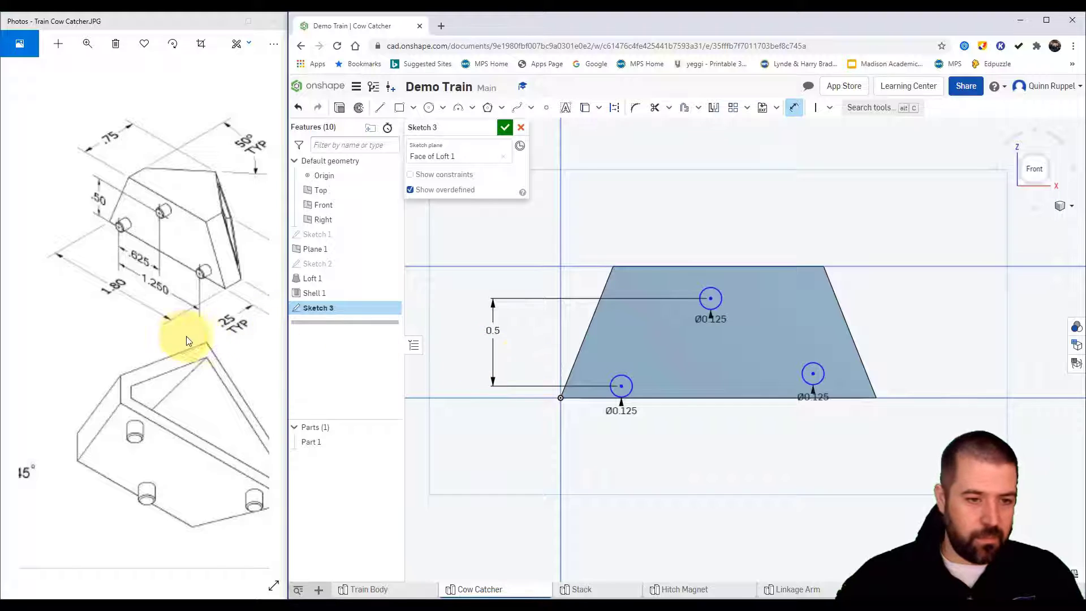
Pan the reference drawing and set the lower-left hole 0.125 above the bottom edge.
{"action": "left_click", "coordinate": [150, 343]}
{"action": "scroll", "coordinate": [151, 344], "scroll_direction": "up", "scroll_amount": 1}
{"action": "scroll", "coordinate": [150, 344], "scroll_direction": "left", "scroll_amount": 5}
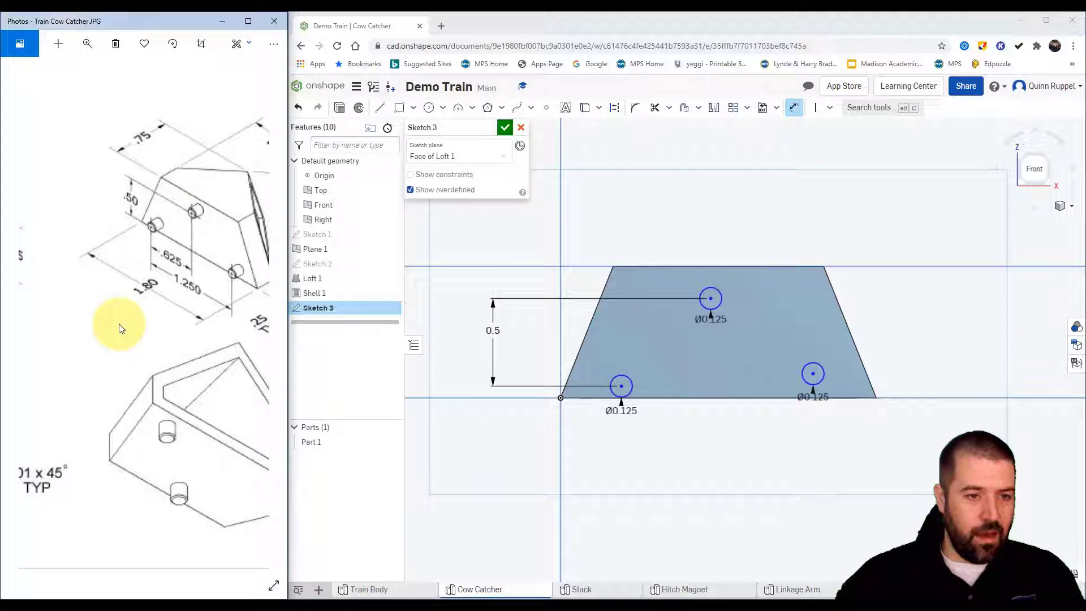
{"action": "mouse_move", "coordinate": [205, 330]}
{"action": "left_mouse_down"}
{"action": "mouse_move", "coordinate": [203, 300]}
{"action": "mouse_move", "coordinate": [9, 335]}
{"action": "left_mouse_up"}
{"action": "mouse_move", "coordinate": [165, 334]}
{"action": "left_mouse_down"}
{"action": "mouse_move", "coordinate": [44, 322]}
{"action": "mouse_move", "coordinate": [104, 327]}
{"action": "left_mouse_up"}
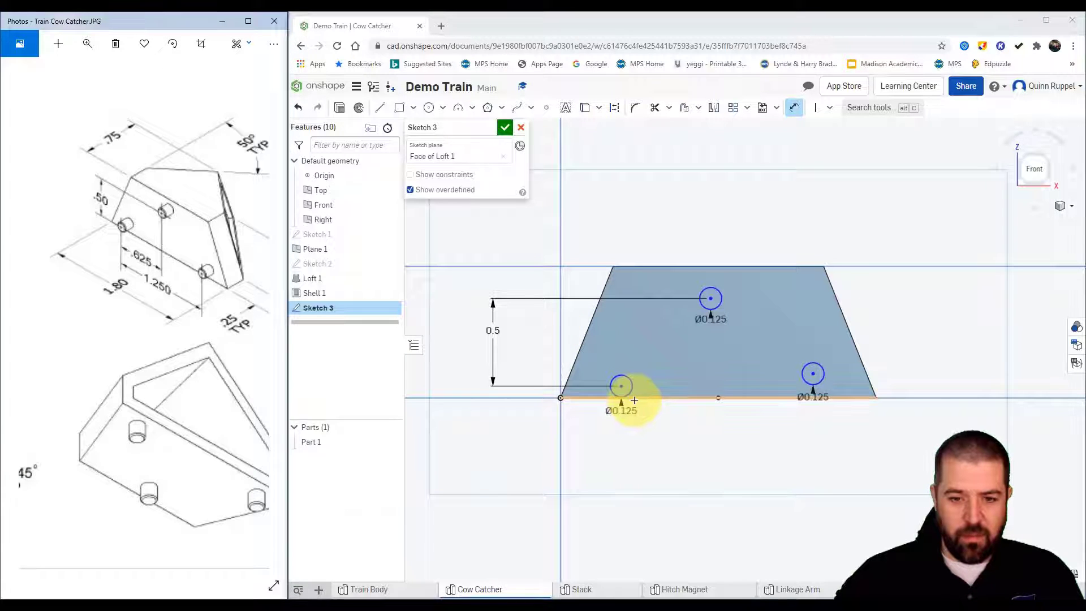
{"action": "left_click", "coordinate": [620, 387]}
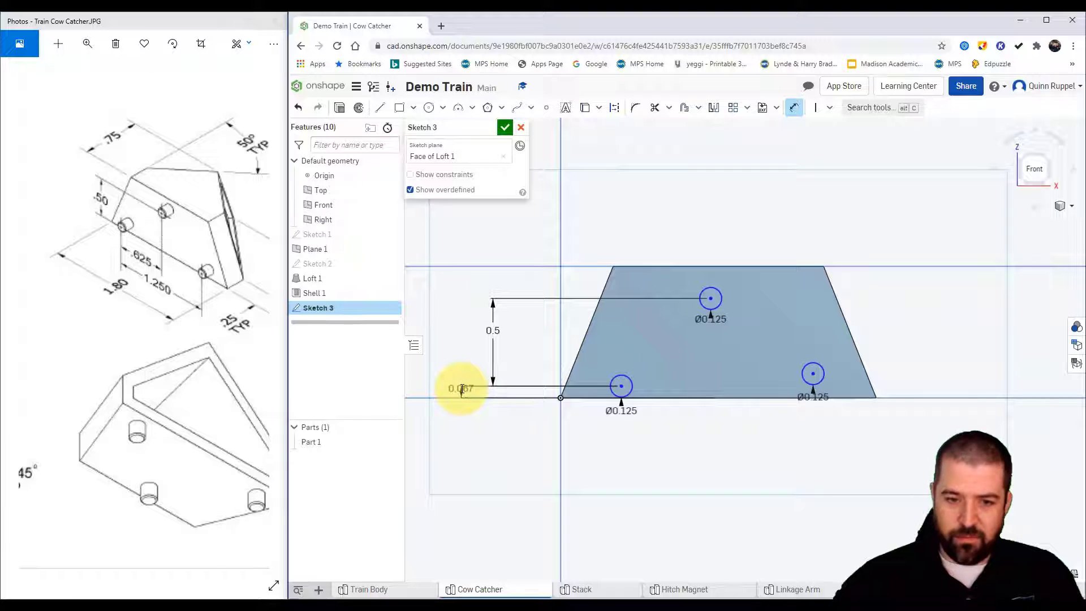
{"action": "left_click", "coordinate": [461, 389]}
{"action": "type", "text": "0.125"}
{"action": "key", "text": "Return"}
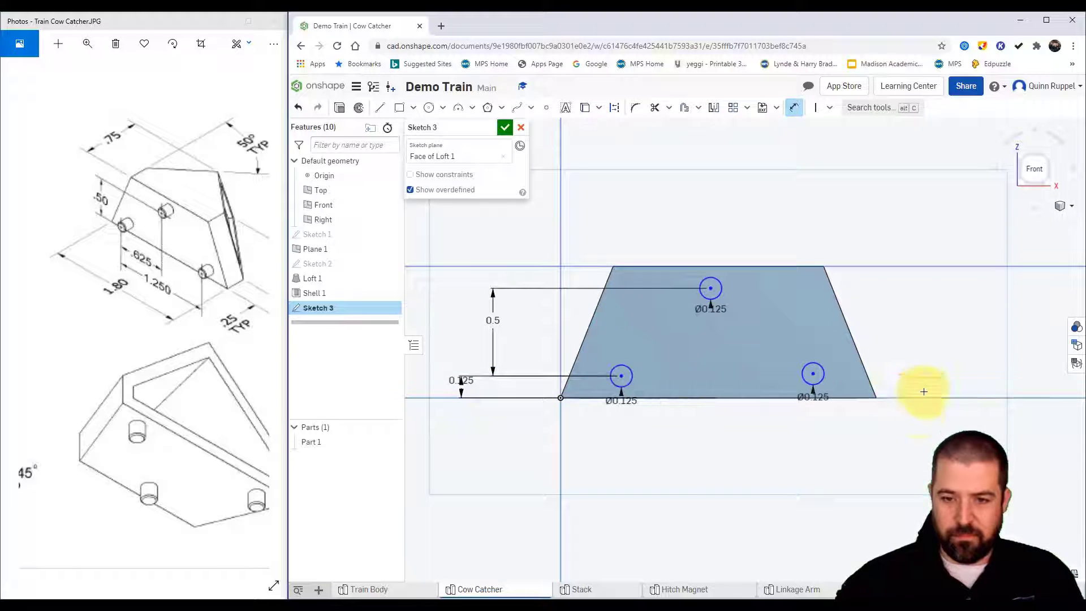
Dimension the lower-right hole to the bottom edge and space the lower holes 1.25 apart.
{"action": "left_click", "coordinate": [855, 398]}
{"action": "left_click", "coordinate": [812, 373]}
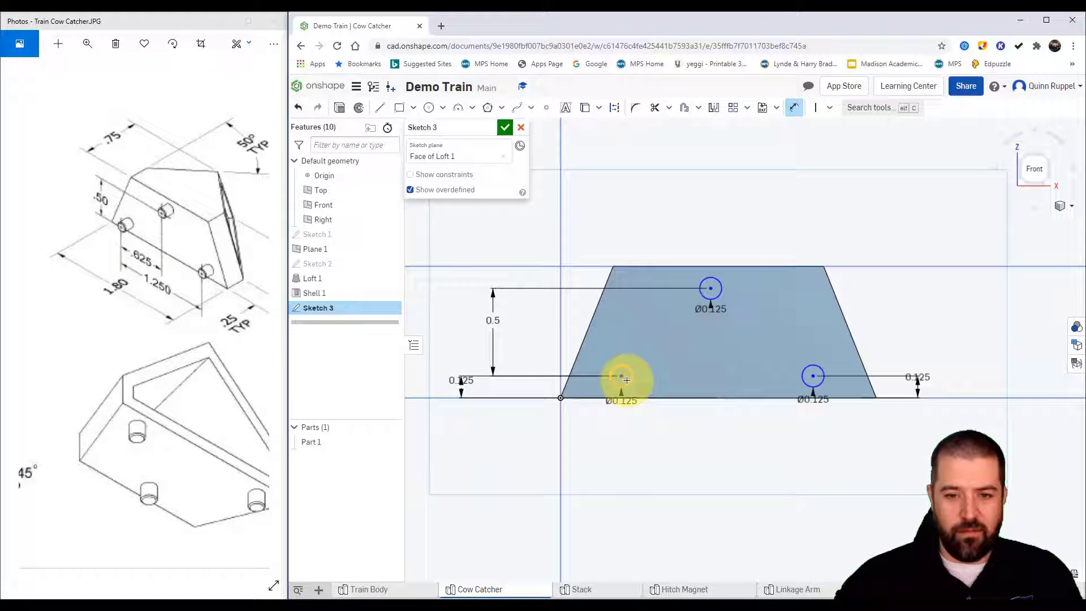
{"action": "left_click", "coordinate": [813, 376]}
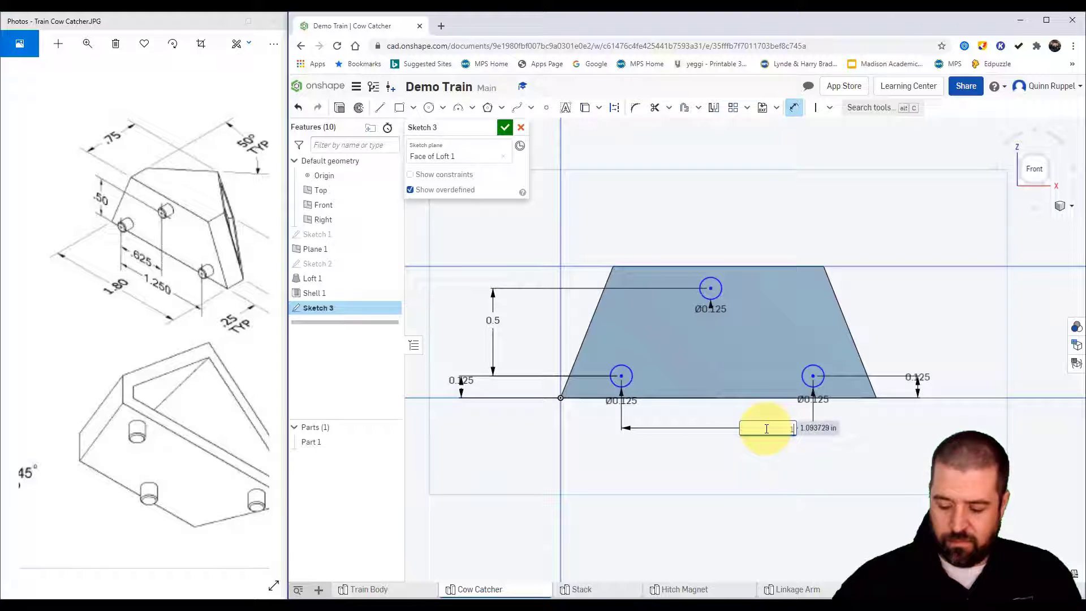
{"action": "type", "text": "1.25"}
{"action": "key", "text": "Return"}
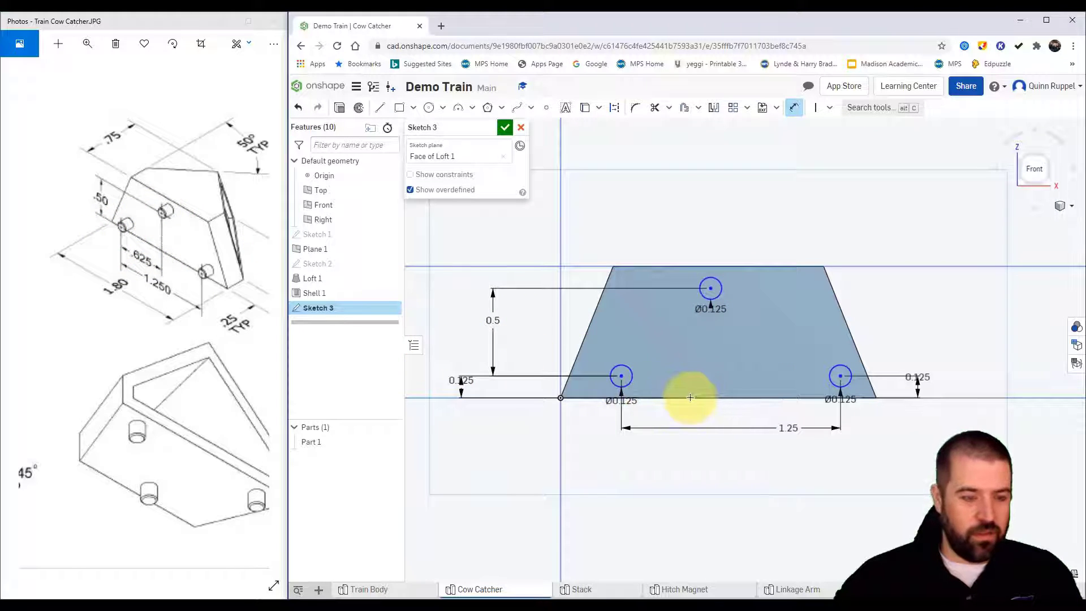
Offset the top hole 0.625 horizontally from the lower-left hole and drag-test the constraints.
{"action": "left_click", "coordinate": [621, 375]}
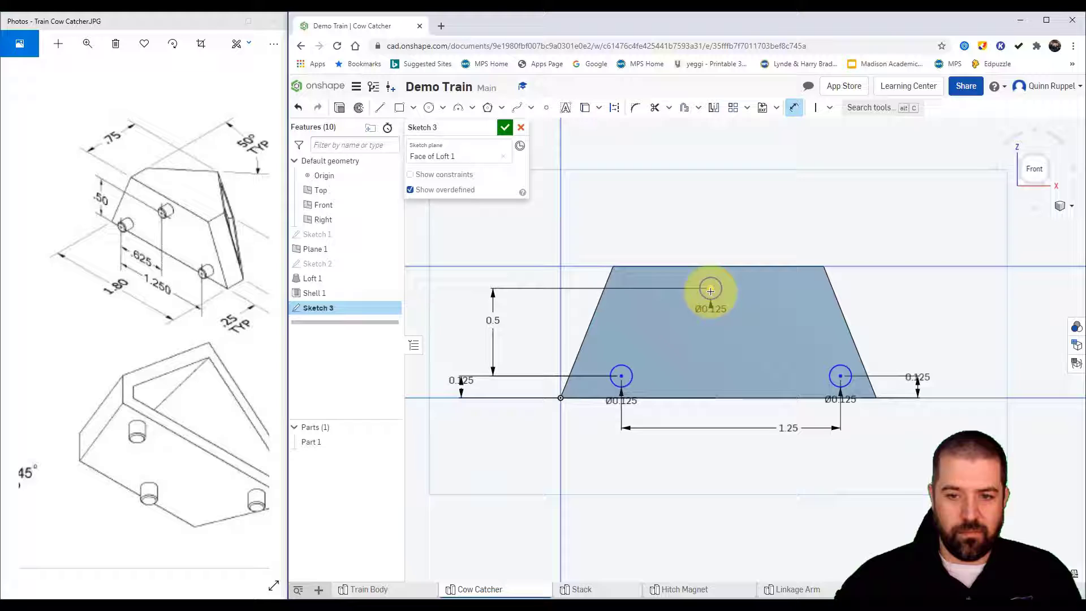
{"action": "key", "text": "d"}
{"action": "left_click", "coordinate": [711, 289]}
{"action": "left_click", "coordinate": [691, 225]}
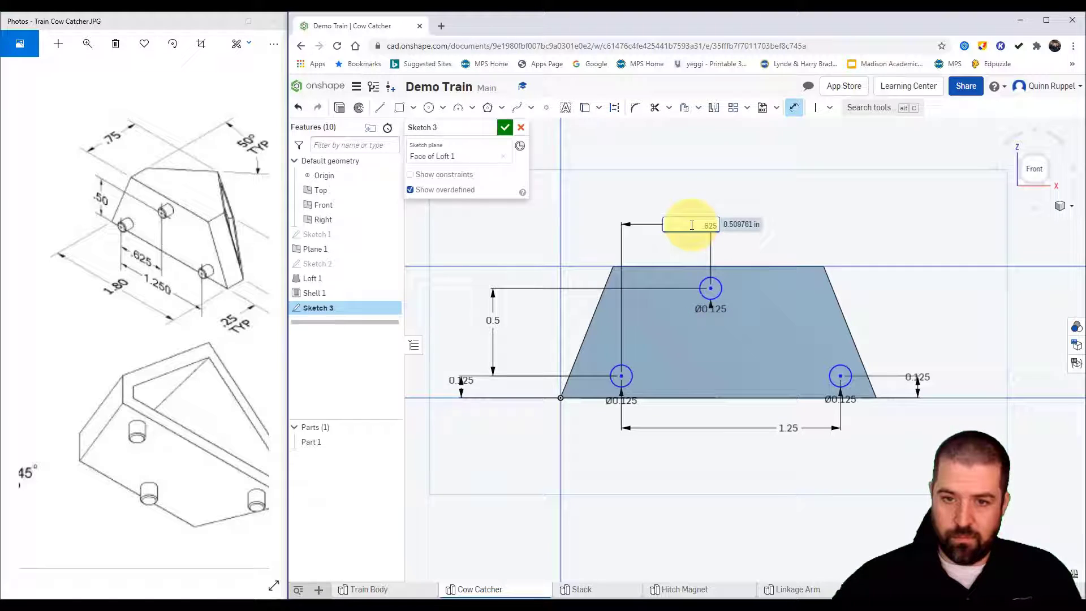
{"action": "key", "text": "Return"}
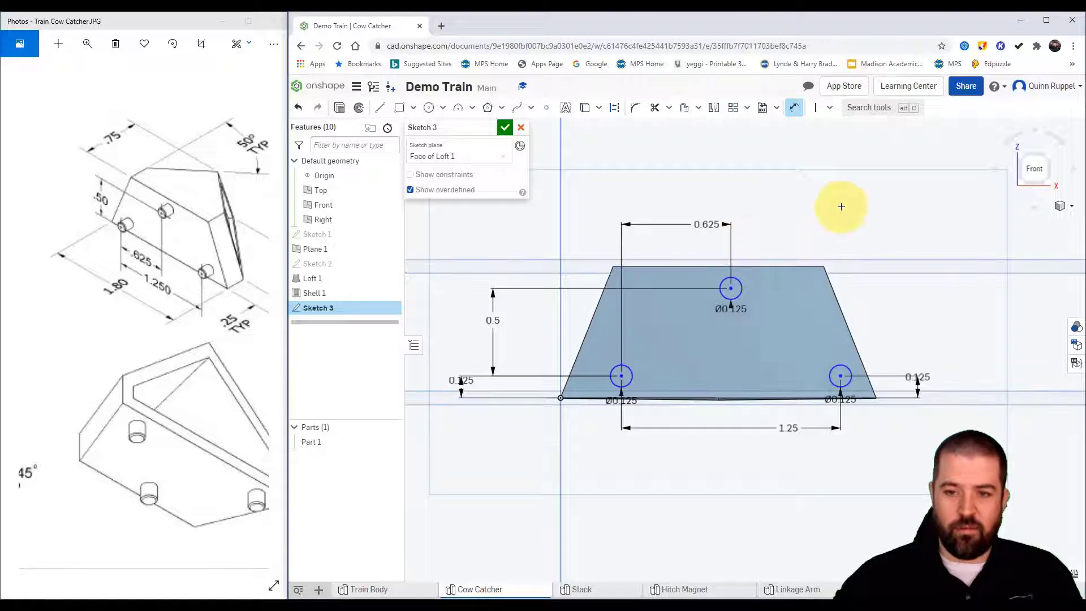
{"action": "right_click", "coordinate": [863, 210]}
{"action": "left_click", "coordinate": [869, 216]}
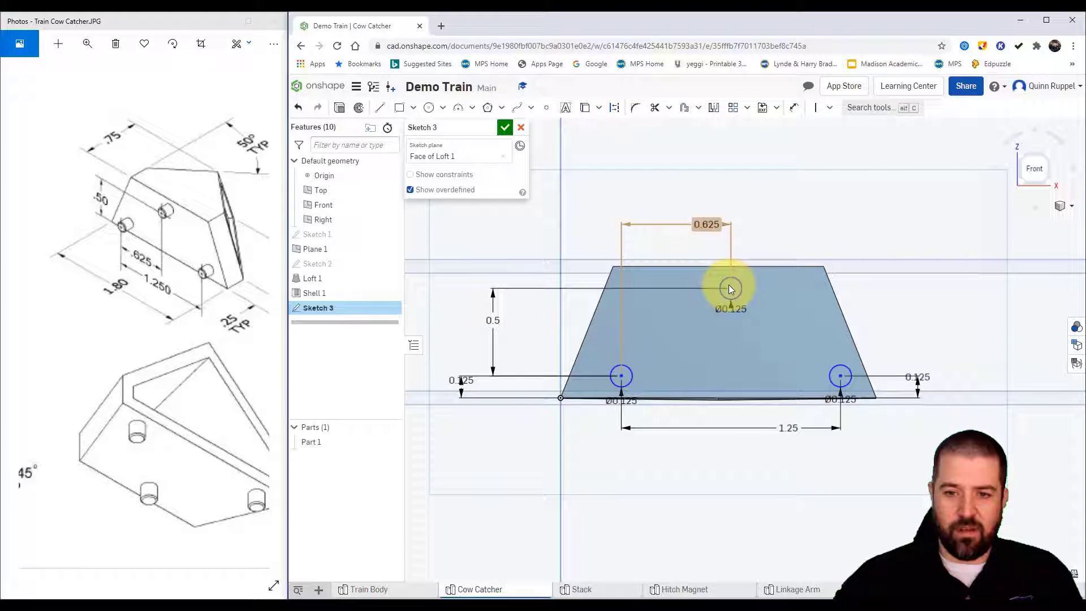
{"action": "left_click_drag", "start_coordinate": [726, 288], "coordinate": [692, 287]}
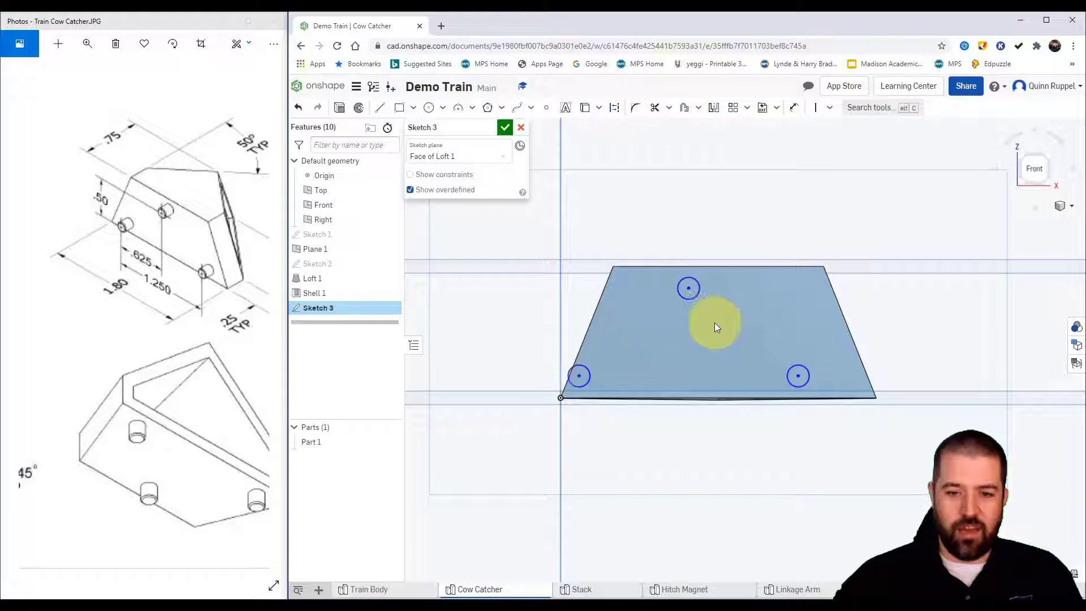
{"action": "left_click_drag", "start_coordinate": [636, 346], "coordinate": [713, 342]}
Dimension the top hole centre 0.6 in horizontally from the trapezoid's top-left corner.
{"action": "key", "text": "d"}
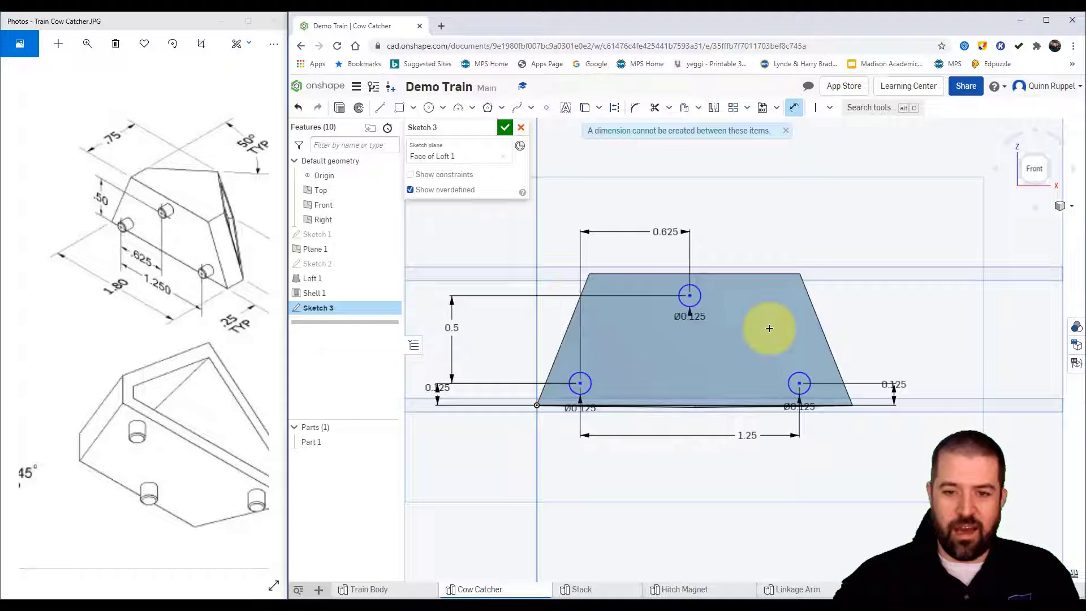
{"action": "left_click", "coordinate": [793, 107]}
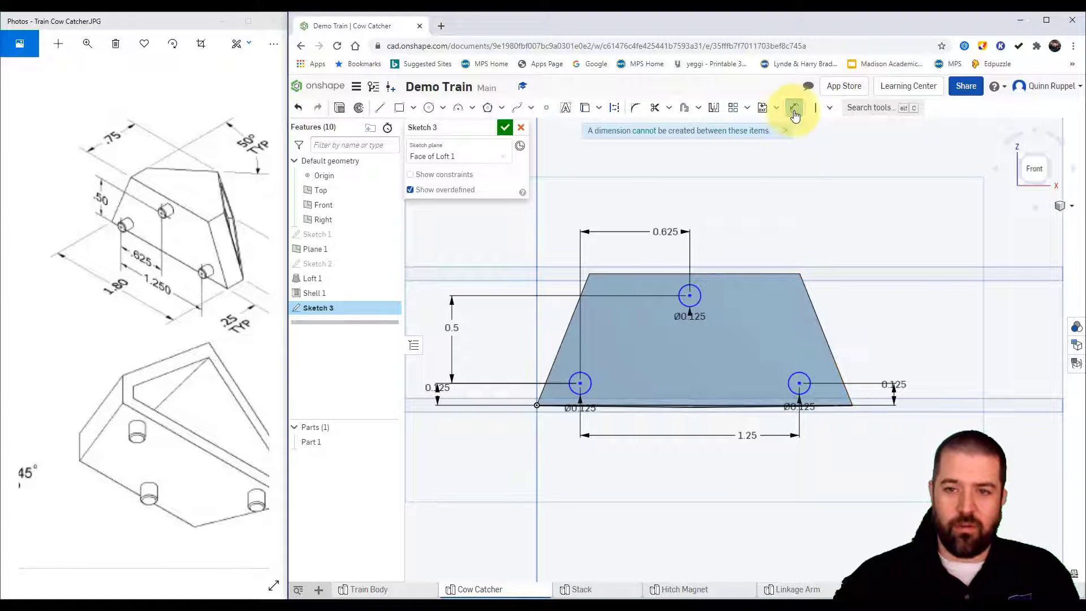
{"action": "left_click", "coordinate": [589, 273]}
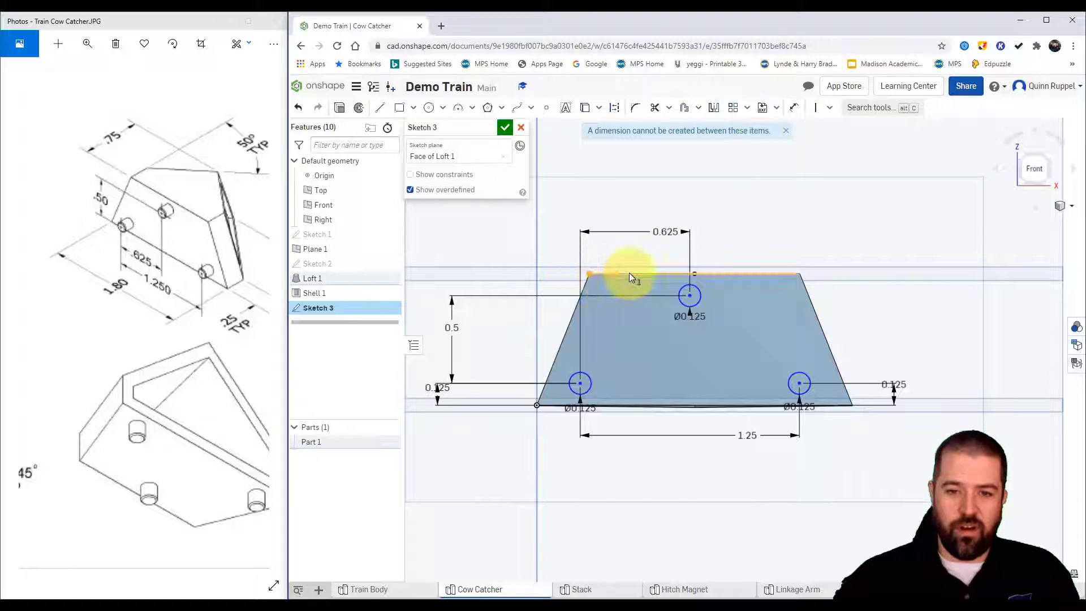
{"action": "left_click", "coordinate": [690, 295]}
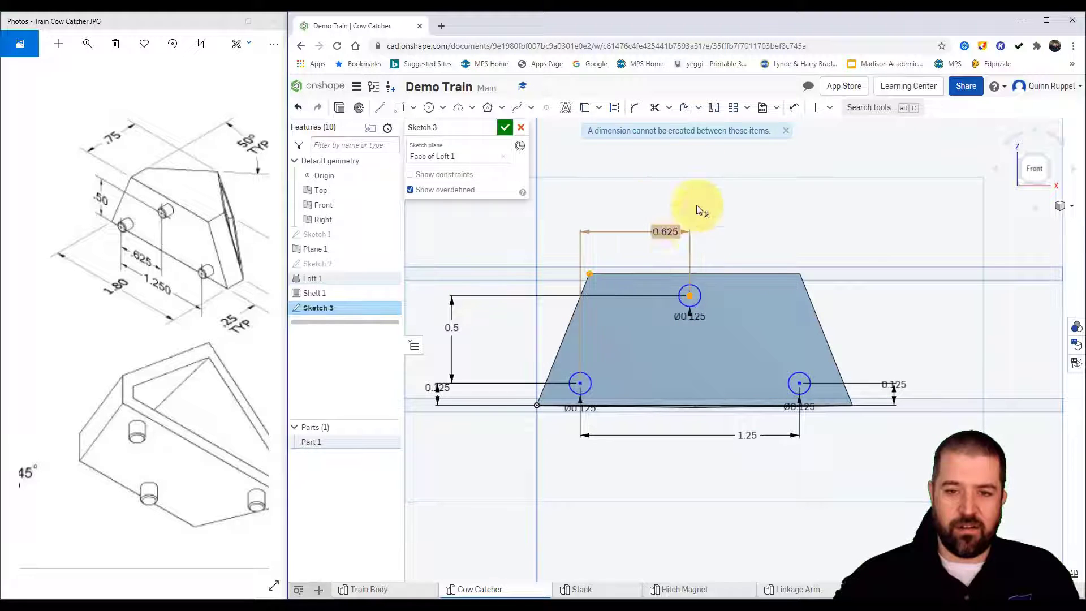
{"action": "key", "text": "Escape"}
{"action": "key", "text": "d"}
{"action": "left_click", "coordinate": [690, 295]}
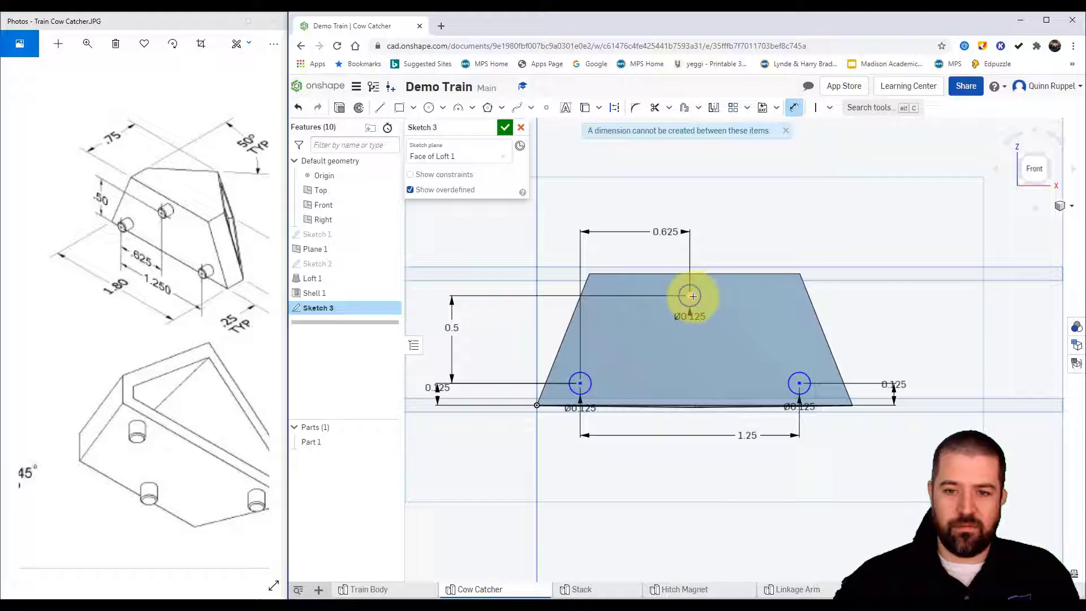
{"action": "left_click", "coordinate": [591, 273]}
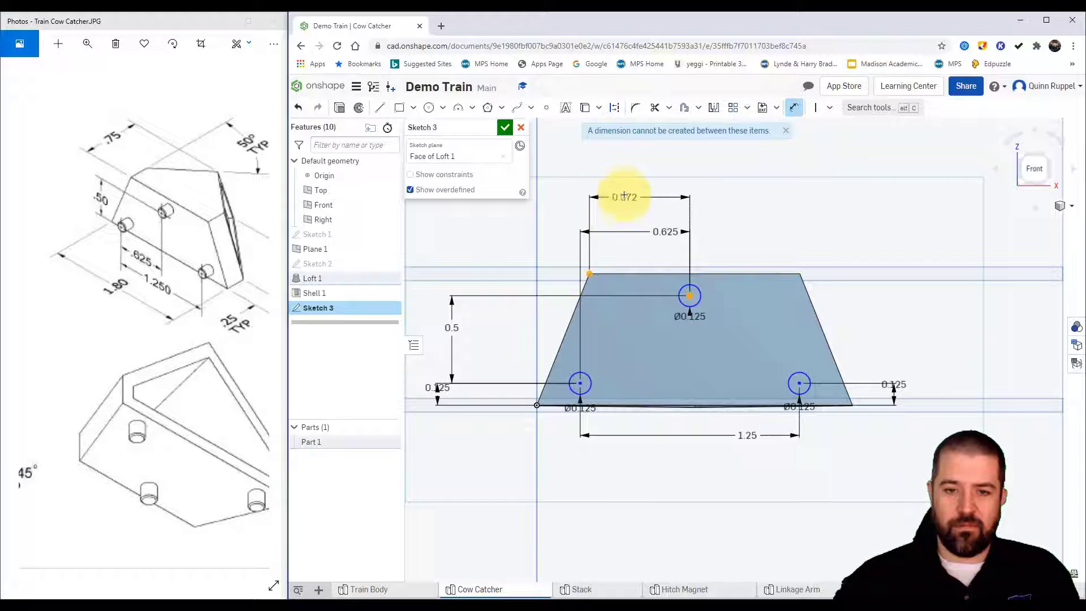
{"action": "left_click", "coordinate": [624, 190]}
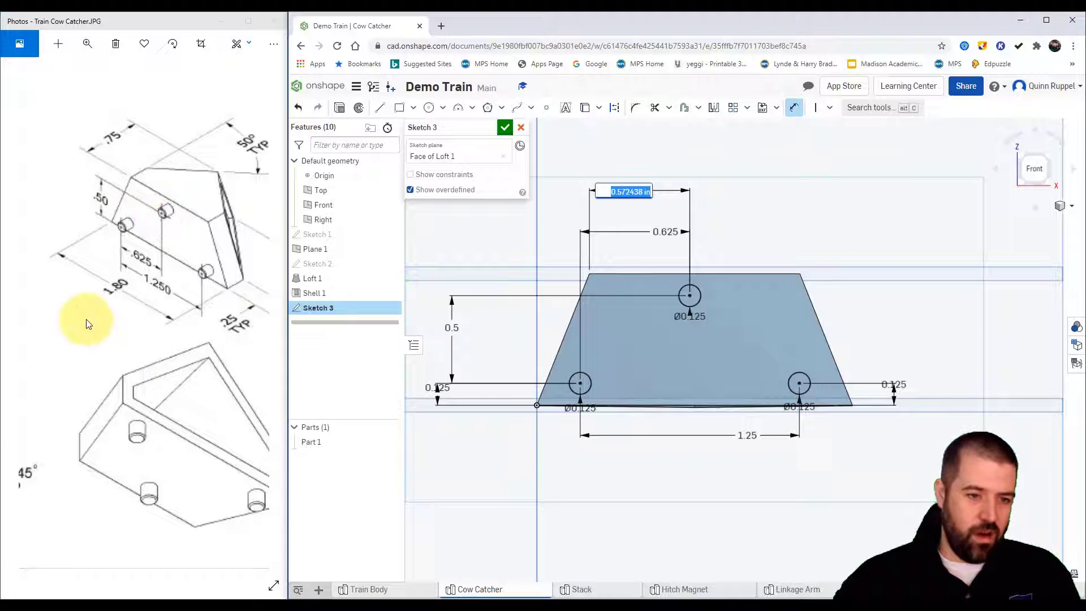
{"action": "left_click_drag", "start_coordinate": [84, 315], "coordinate": [285, 325]}
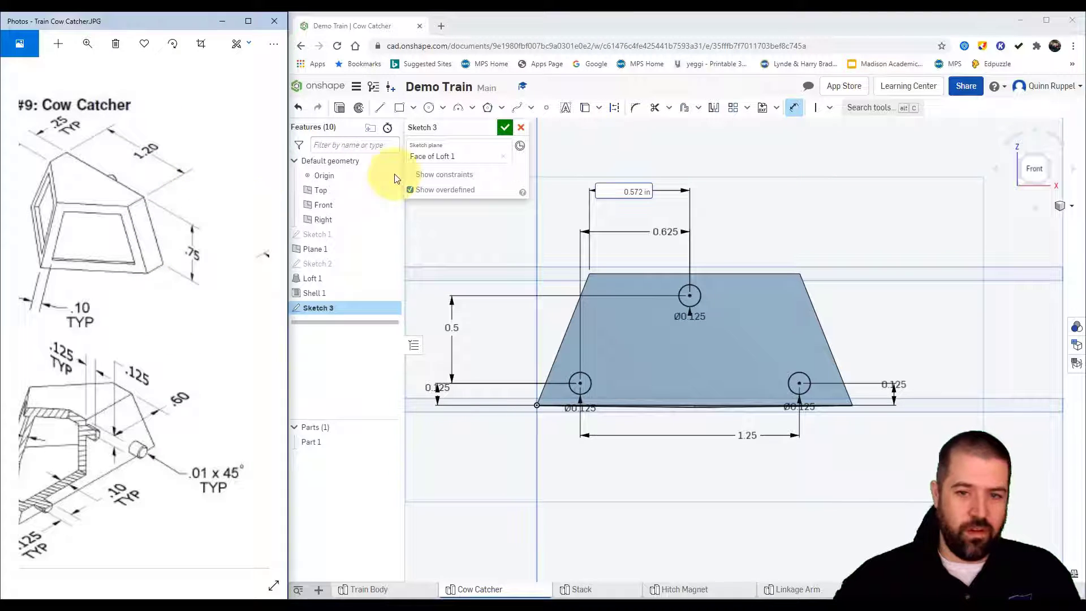
{"action": "left_click", "coordinate": [623, 192]}
{"action": "left_click", "coordinate": [623, 192]}
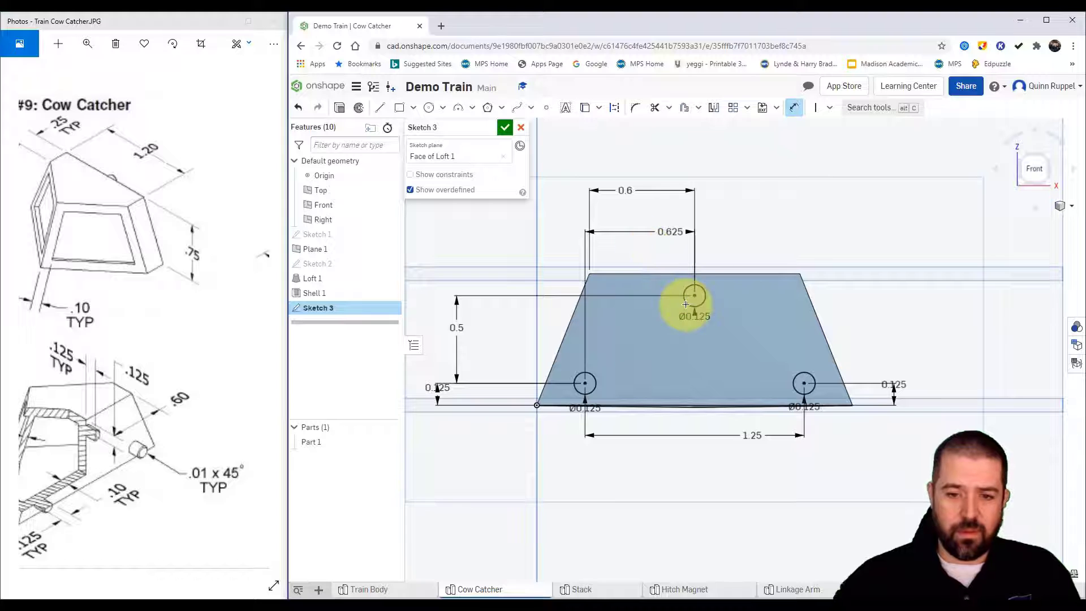
Finish Sketch 3 and switch to the isometric view of the part.
{"action": "left_click", "coordinate": [506, 129]}
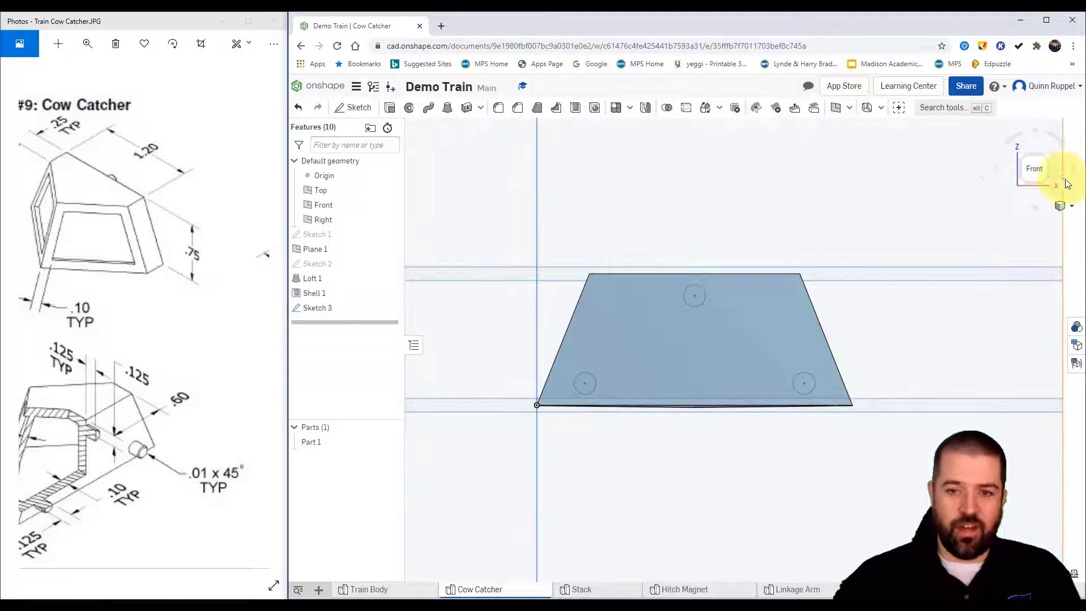
{"action": "left_click", "coordinate": [1063, 207]}
{"action": "left_click", "coordinate": [1029, 224]}
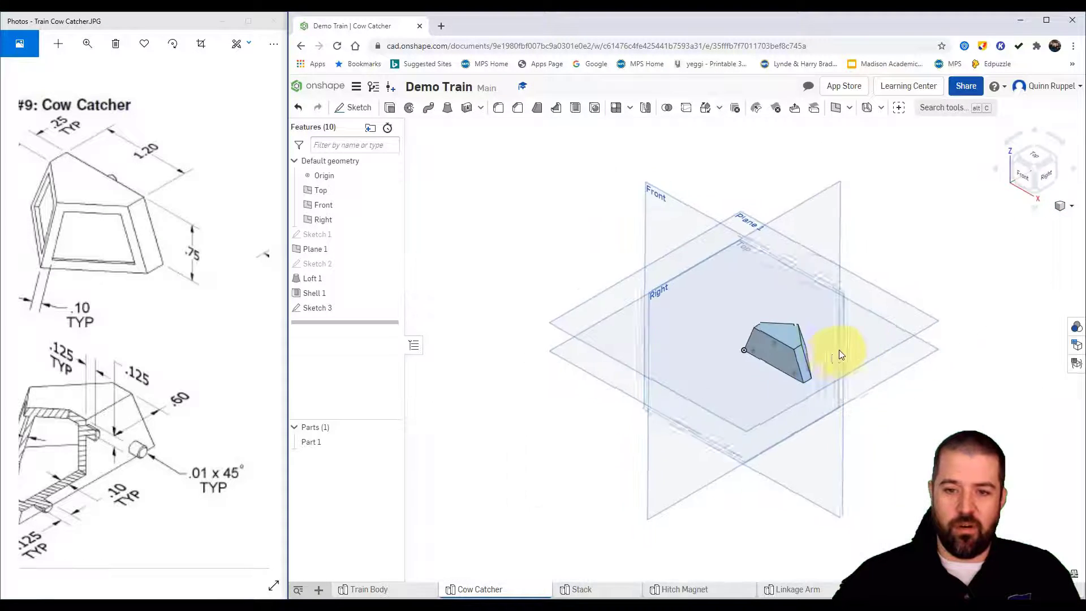
{"action": "scroll", "coordinate": [785, 366], "scroll_direction": "up", "scroll_amount": 5}
{"action": "middle_click_drag", "start_coordinate": [779, 373], "coordinate": [751, 392]}
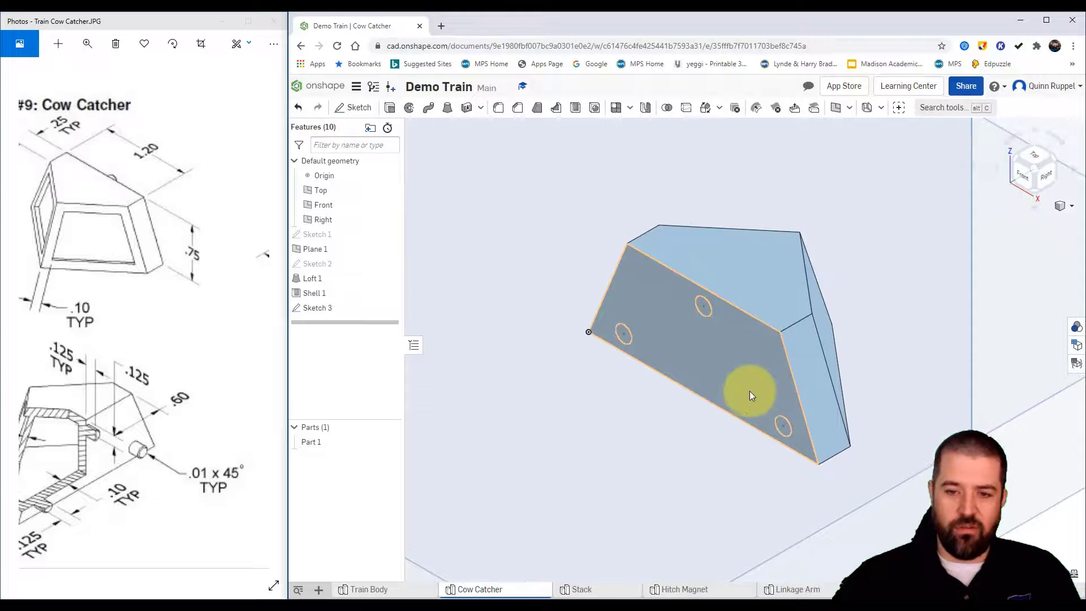
Extrude the left, lower and middle sketch circles 0.125 in as pegs.
{"action": "left_click", "coordinate": [389, 107]}
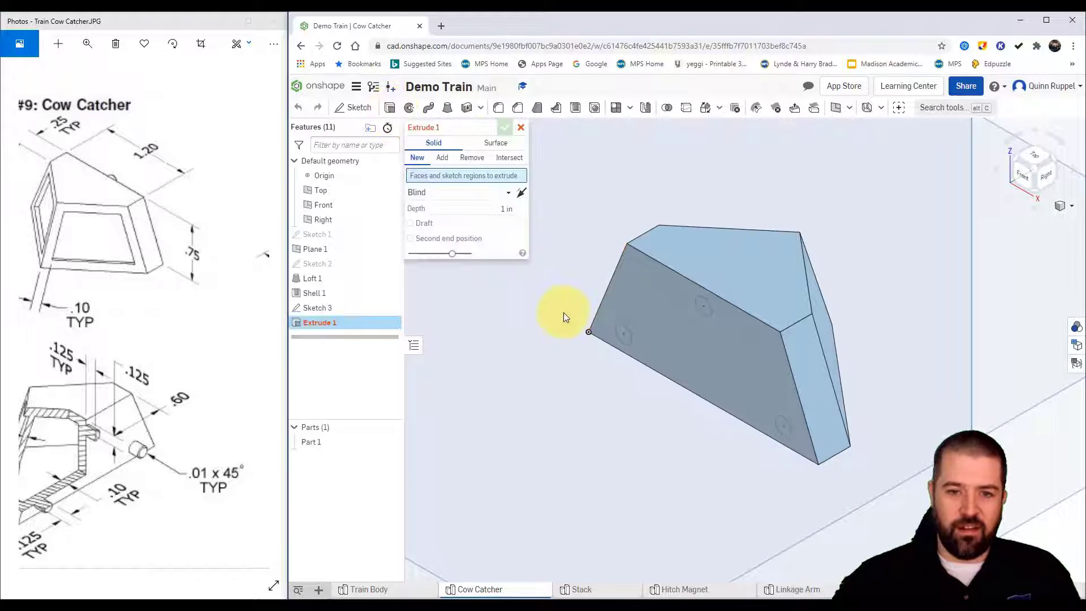
{"action": "left_click", "coordinate": [624, 334]}
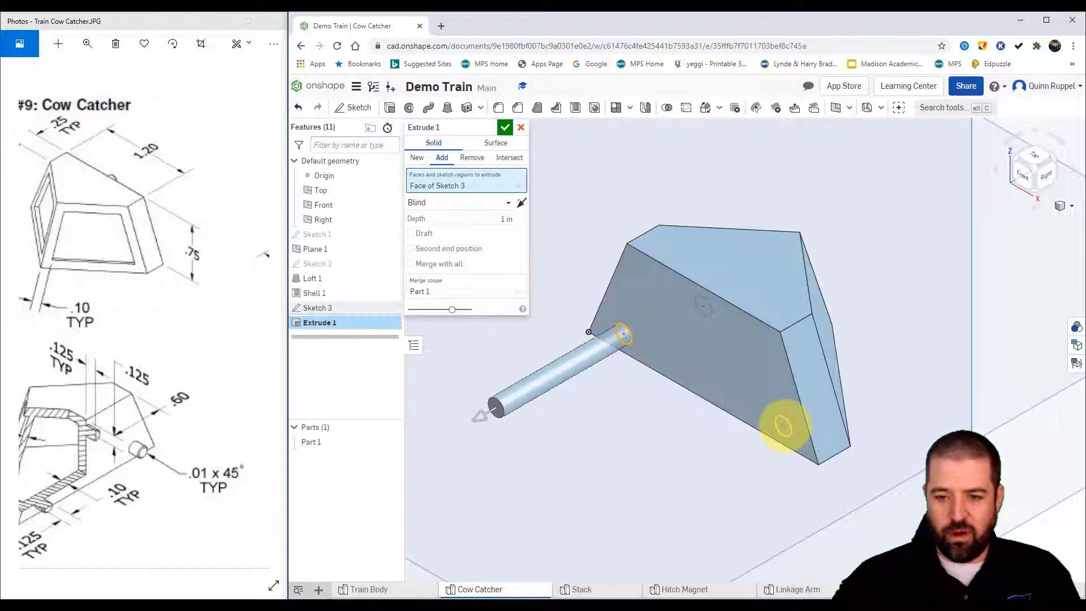
{"action": "left_click", "coordinate": [786, 427]}
{"action": "left_click", "coordinate": [703, 305]}
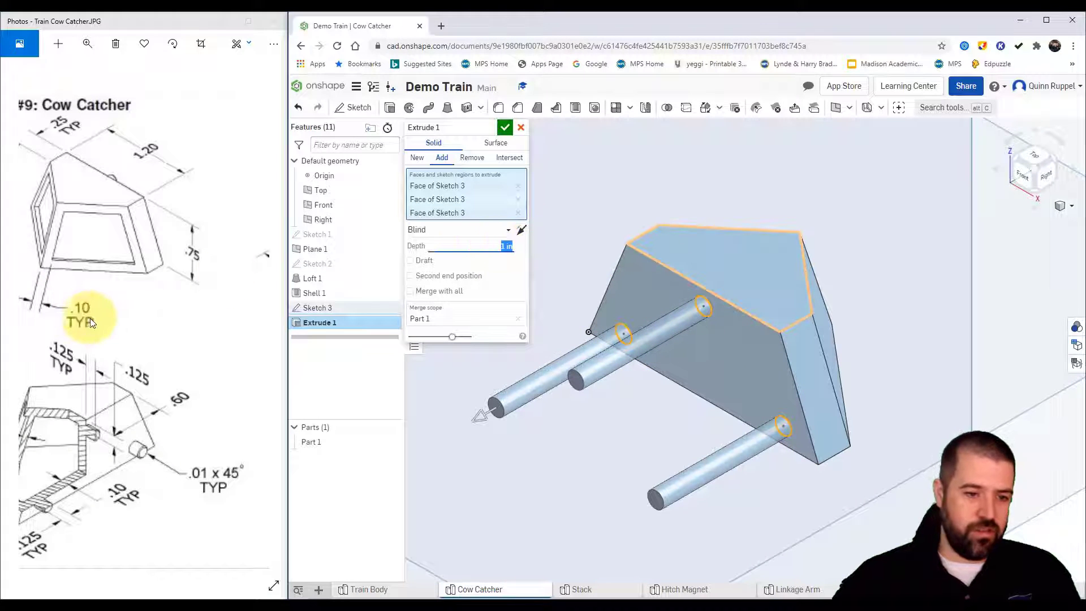
{"action": "left_click_drag", "start_coordinate": [85, 315], "coordinate": [161, 308]}
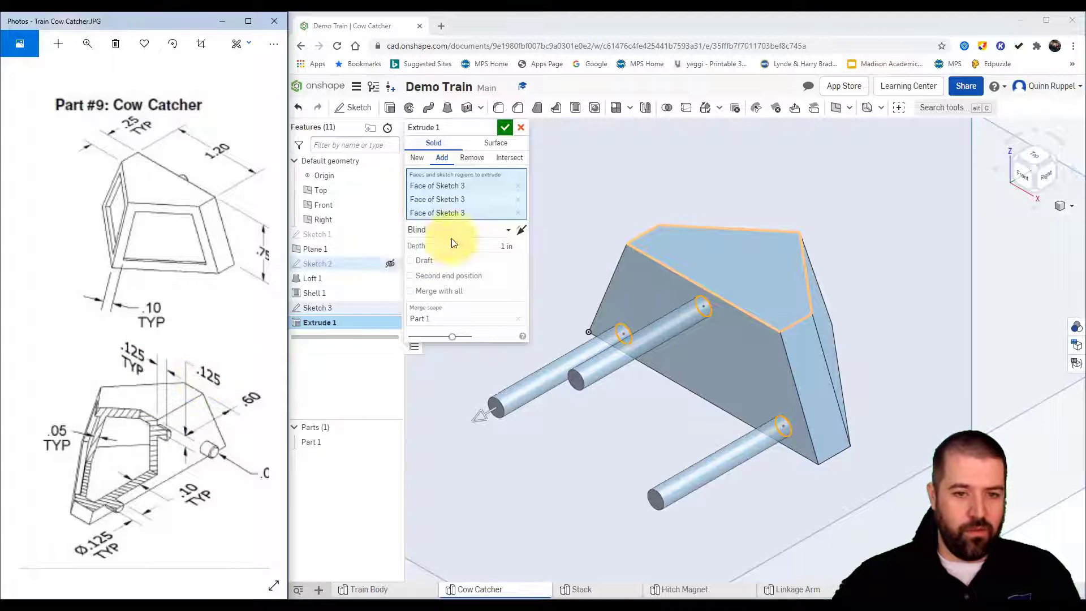
{"action": "left_click", "coordinate": [507, 246]}
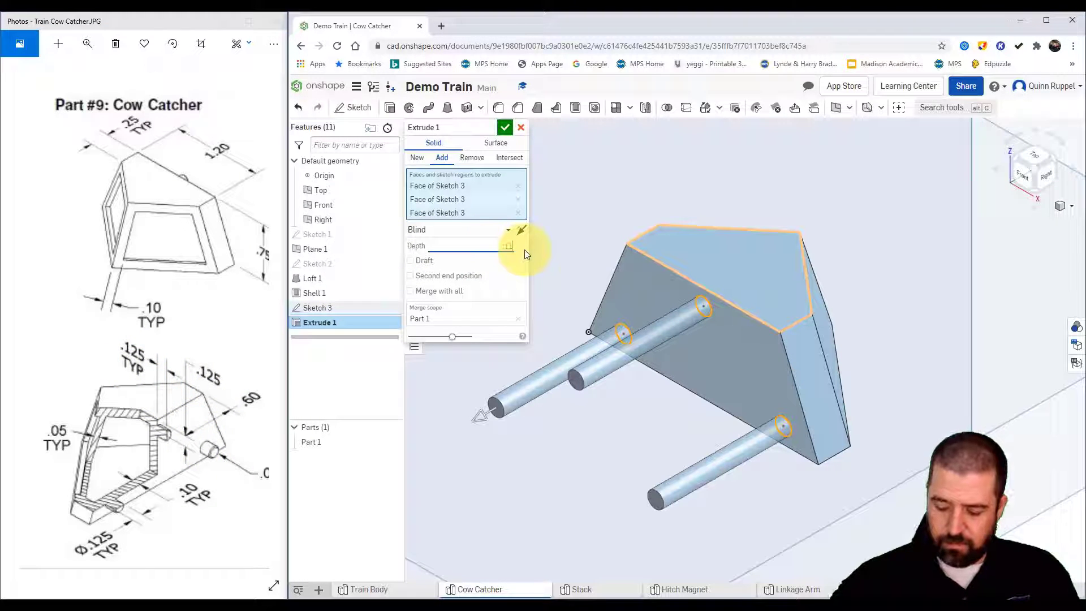
{"action": "left_click", "coordinate": [504, 127]}
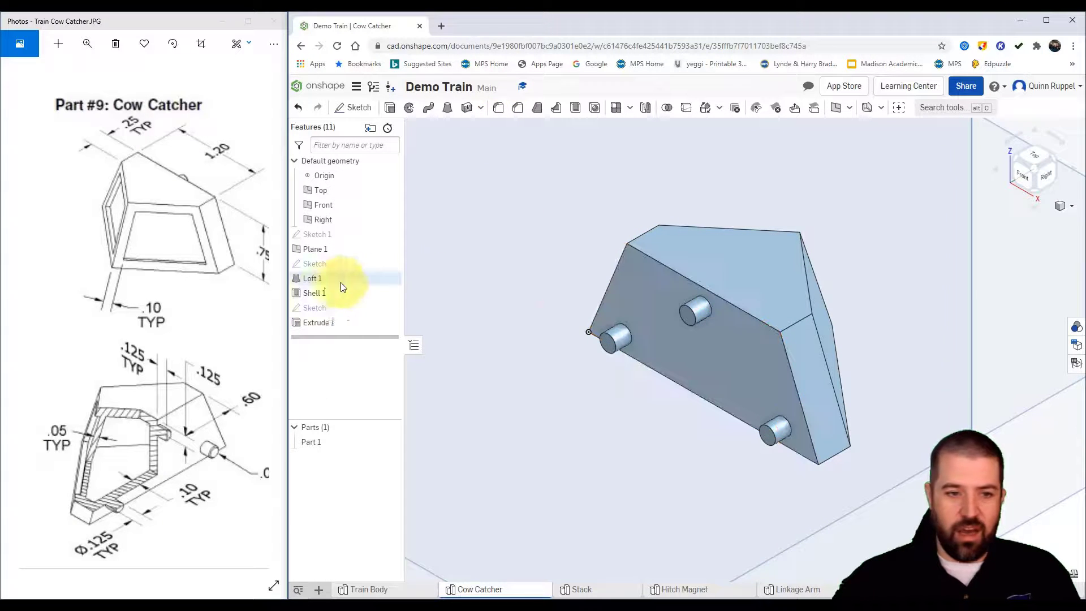
{"action": "left_click", "coordinate": [211, 402]}
{"action": "left_click_drag", "start_coordinate": [212, 402], "coordinate": [99, 348]}
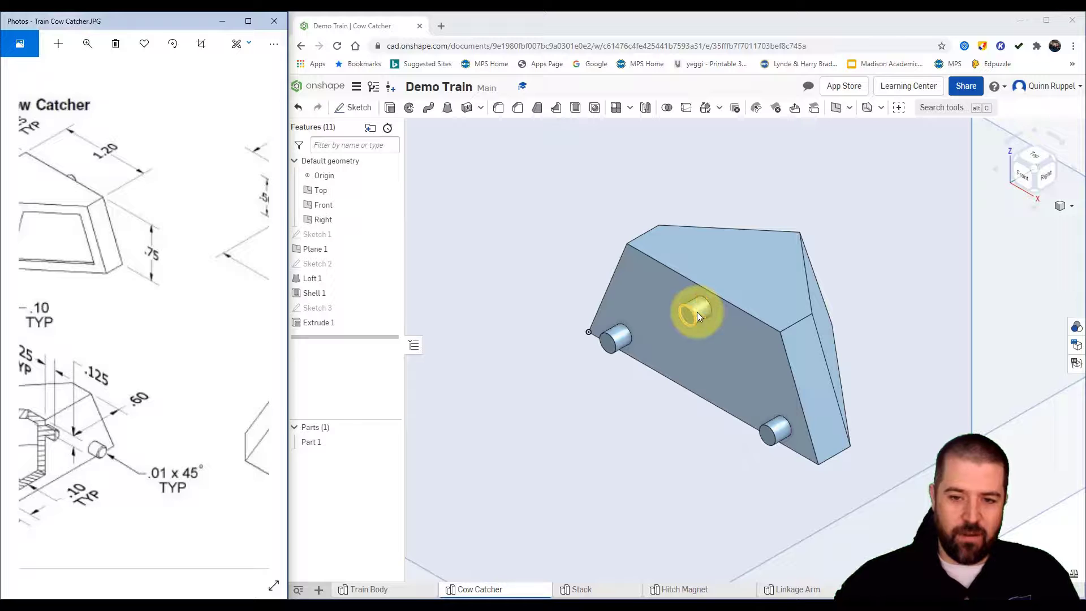
{"action": "scroll", "coordinate": [688, 314], "scroll_direction": "up", "scroll_amount": 5}
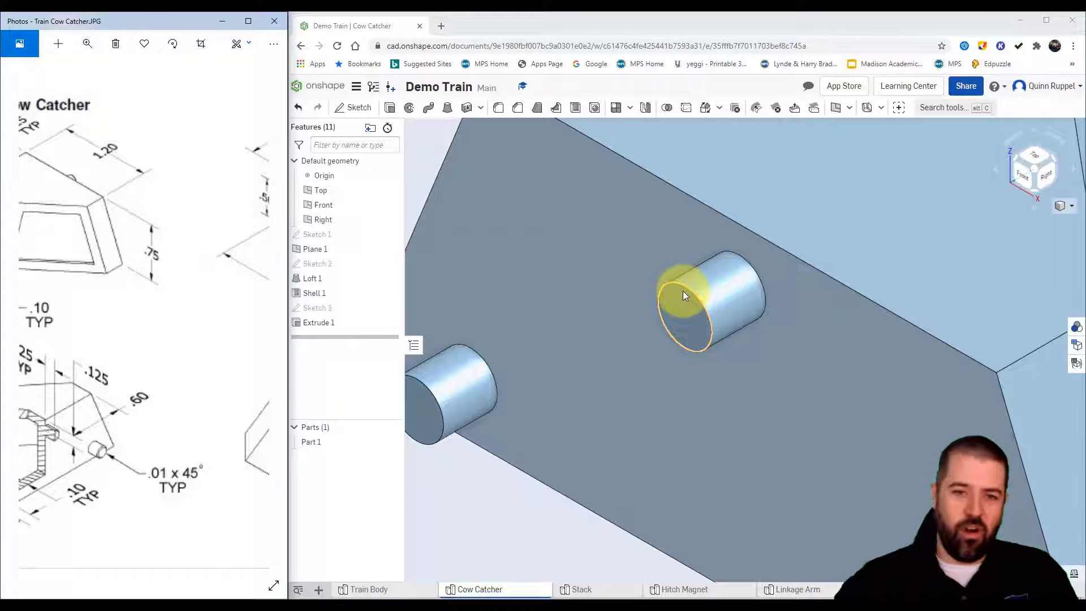
Set up a Distance and angle chamfer of 0.01 in at 45°.
{"action": "left_click", "coordinate": [517, 110]}
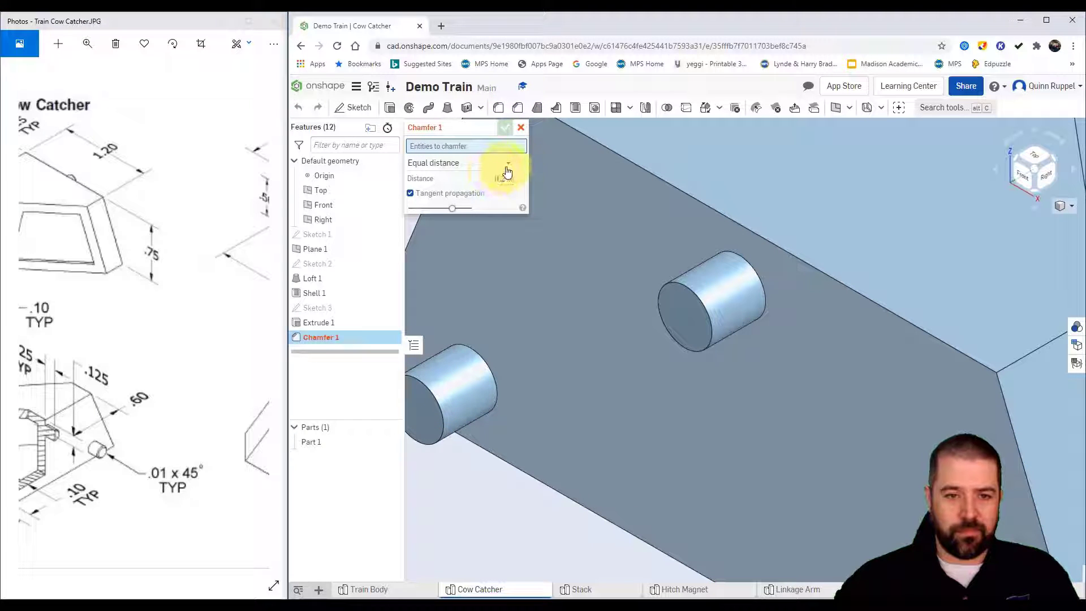
{"action": "left_click", "coordinate": [507, 164]}
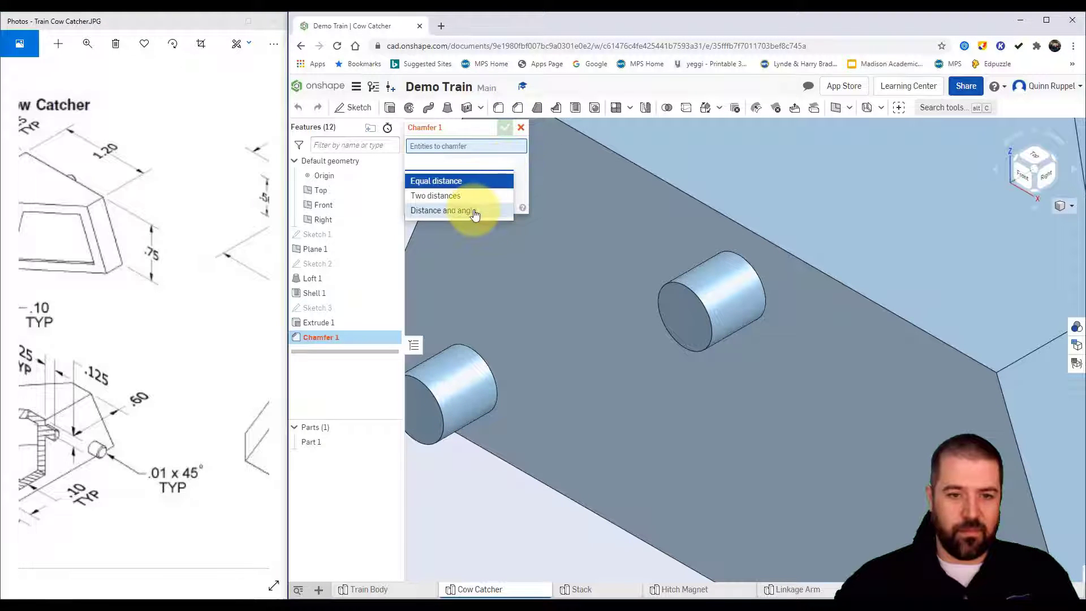
{"action": "left_click", "coordinate": [444, 211]}
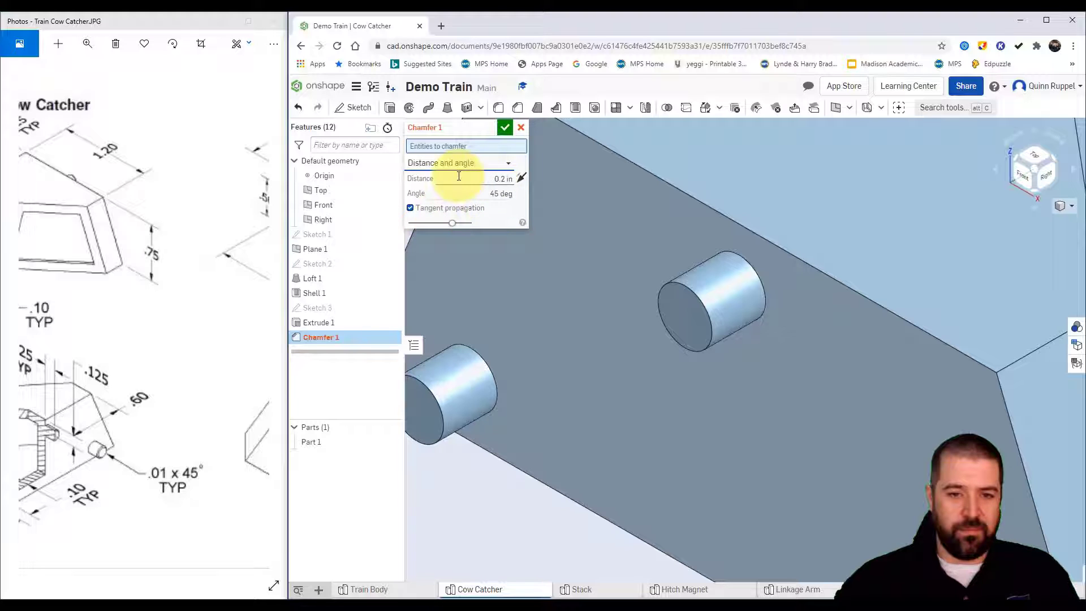
{"action": "left_click", "coordinate": [504, 178]}
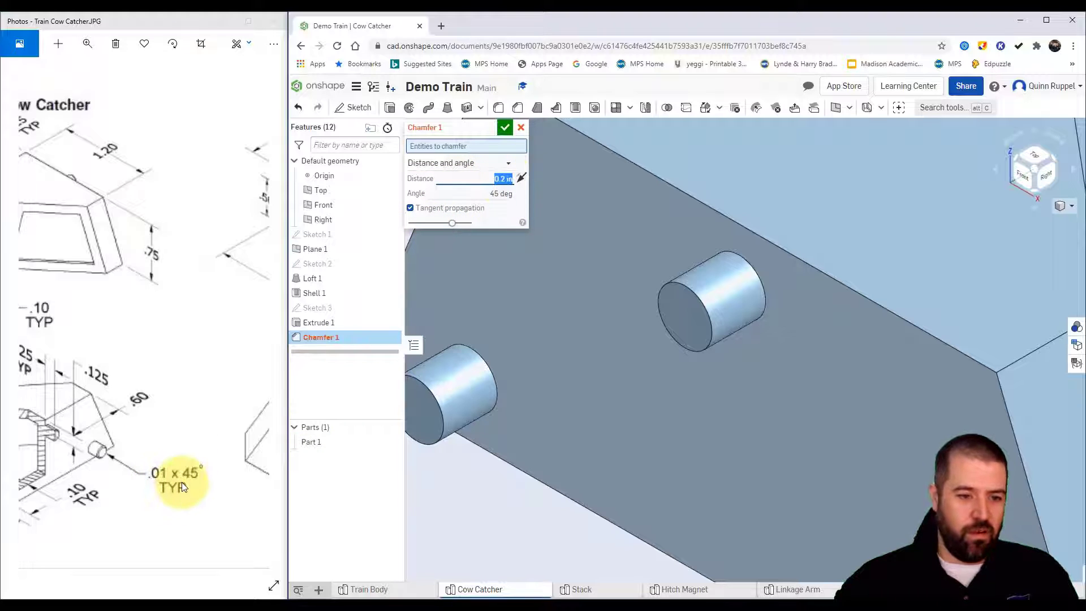
{"action": "type", "text": ".01"}
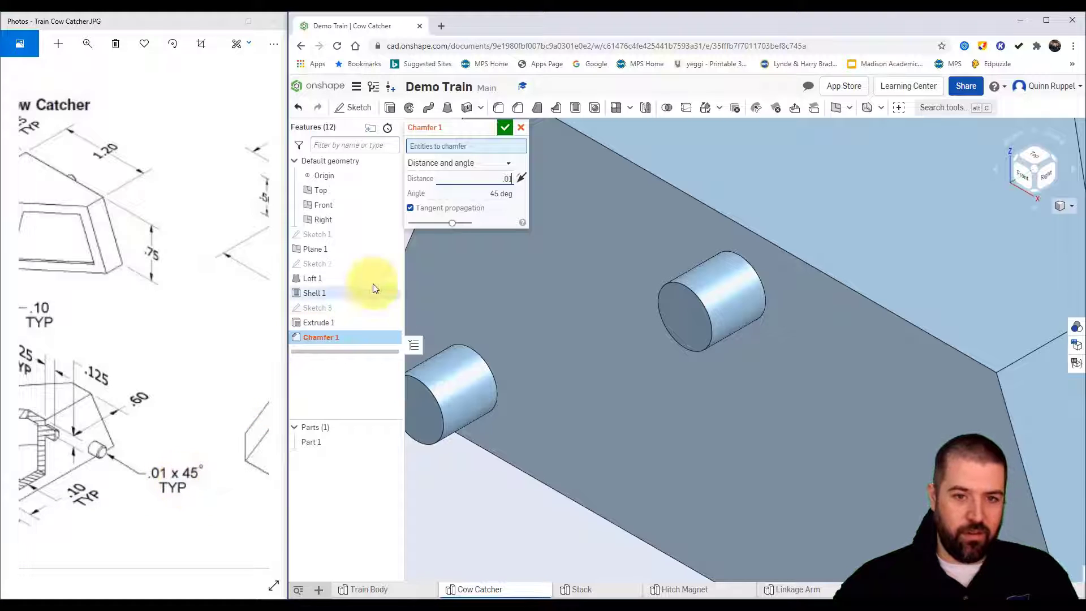
Select the middle, left and third peg end edges and apply the chamfer.
{"action": "left_click", "coordinate": [685, 283]}
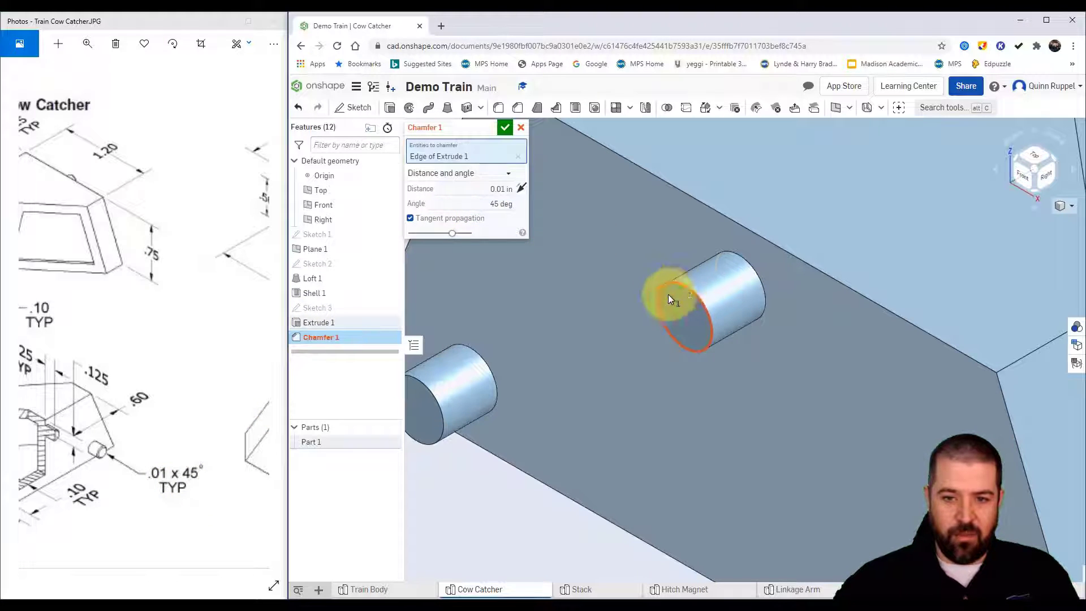
{"action": "left_click", "coordinate": [428, 399]}
{"action": "left_click_drag", "start_coordinate": [718, 474], "coordinate": [686, 406]}
{"action": "right_click_drag", "start_coordinate": [686, 405], "coordinate": [771, 509]}
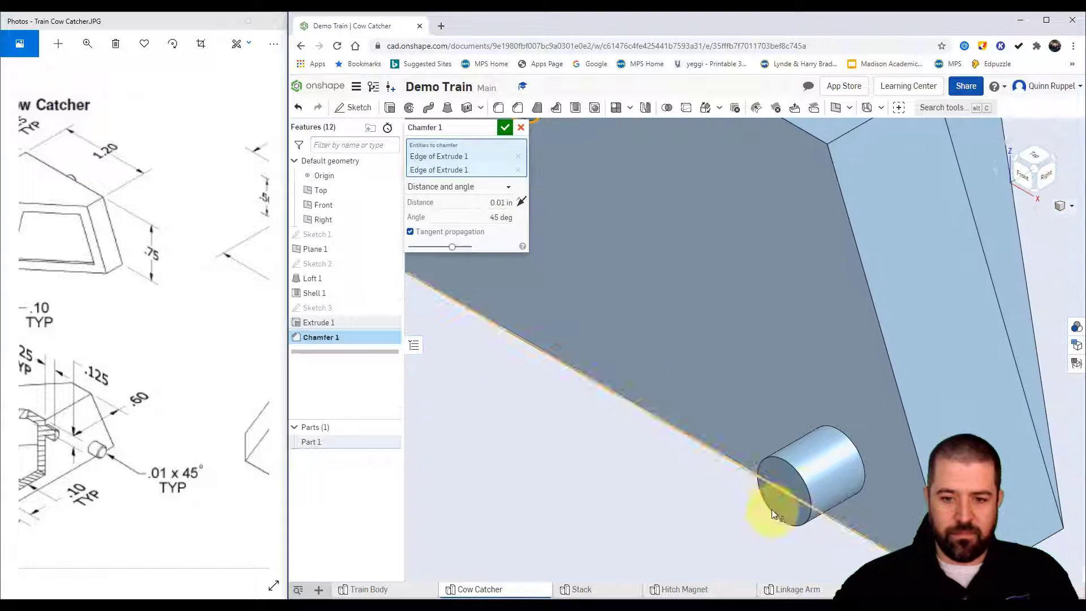
{"action": "left_click", "coordinate": [805, 483]}
{"action": "scroll", "coordinate": [706, 453], "scroll_direction": "up", "scroll_amount": 2}
{"action": "scroll", "coordinate": [706, 453], "scroll_direction": "down", "scroll_amount": 4}
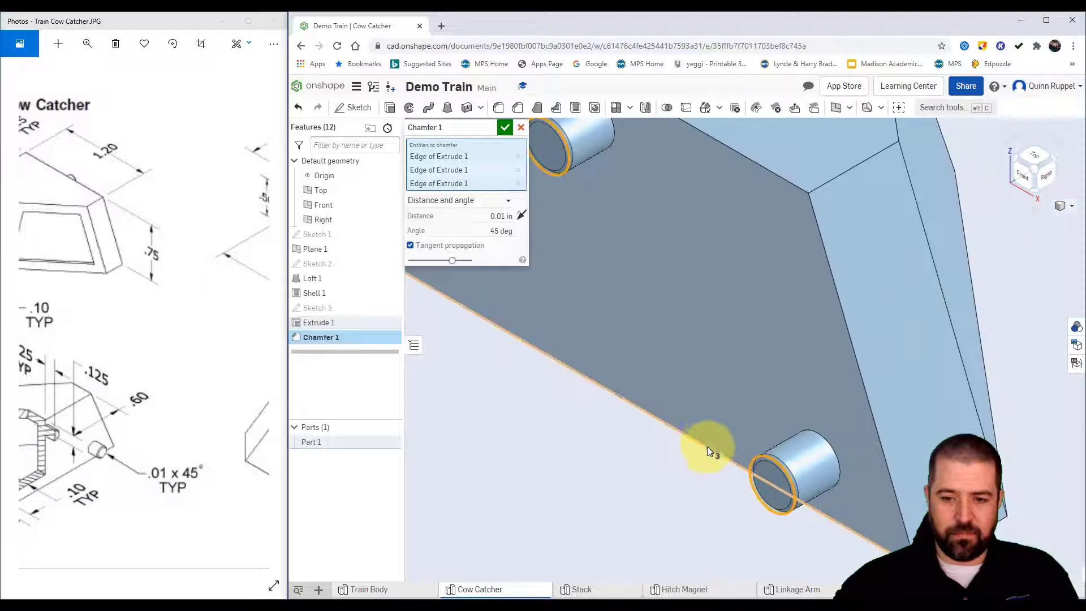
{"action": "left_click", "coordinate": [503, 127]}
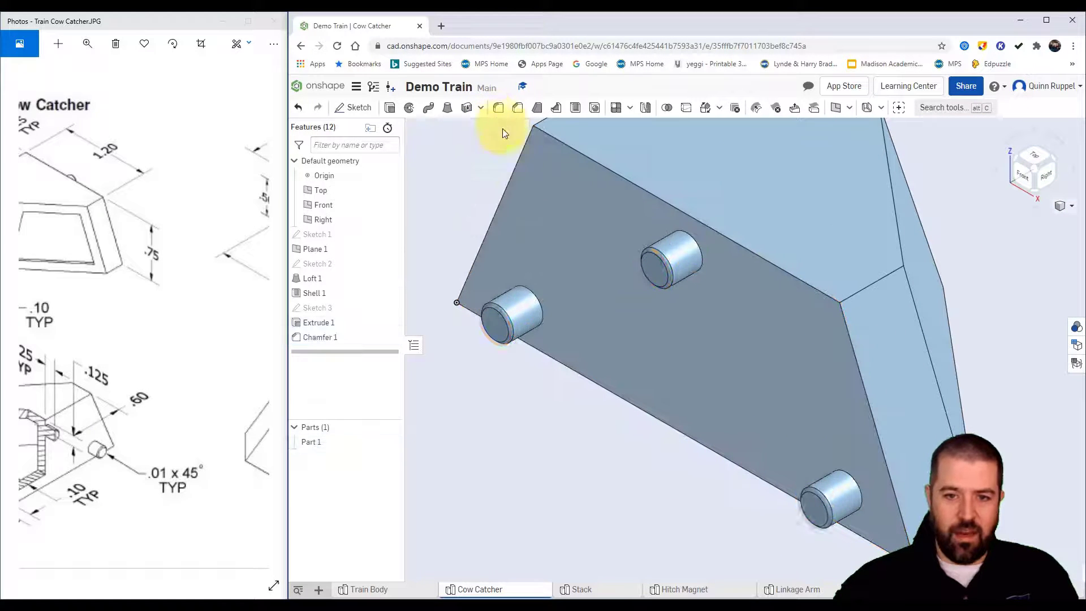
Inspect the chamfered pegs from the side, then return to the isometric view.
{"action": "right_click_drag", "start_coordinate": [806, 363], "coordinate": [738, 309]}
{"action": "scroll", "coordinate": [646, 246], "scroll_direction": "up", "scroll_amount": 3}
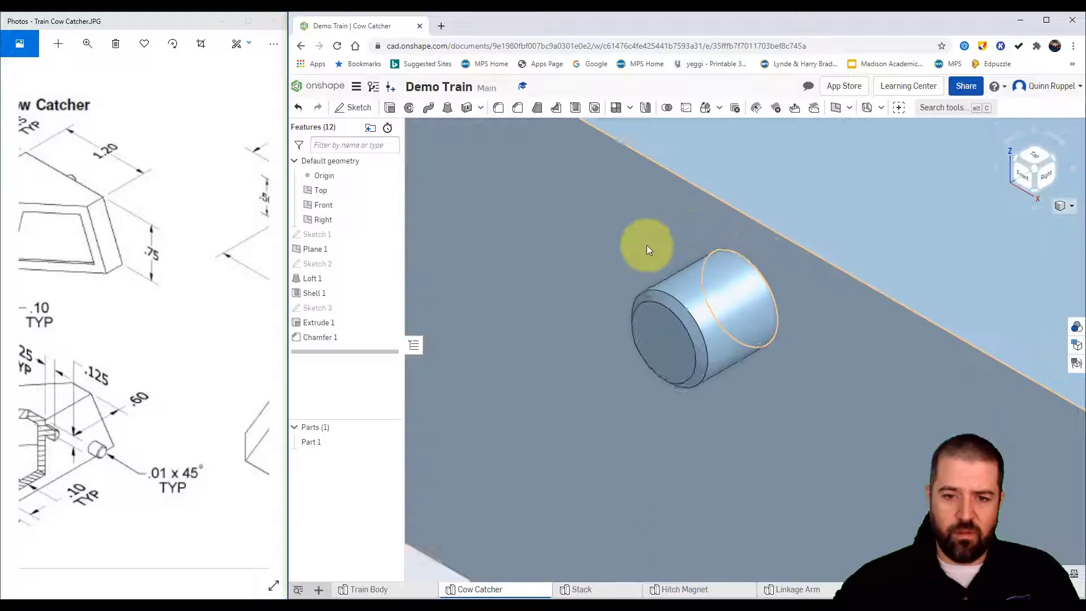
{"action": "right_click_drag", "start_coordinate": [783, 341], "coordinate": [805, 365]}
{"action": "scroll", "coordinate": [807, 367], "scroll_direction": "down", "scroll_amount": 5}
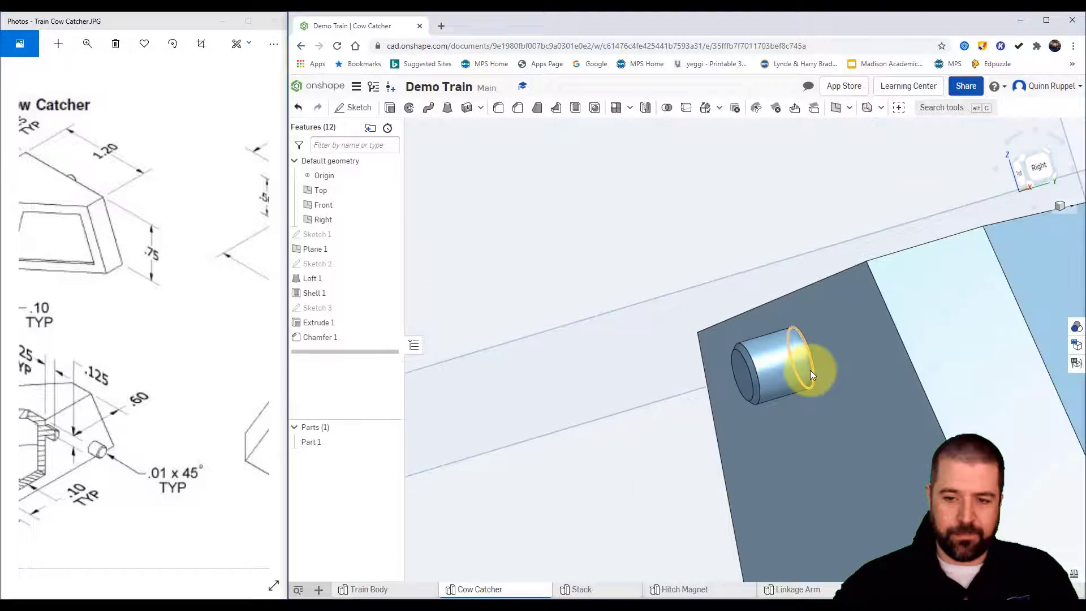
{"action": "left_click", "coordinate": [1061, 213]}
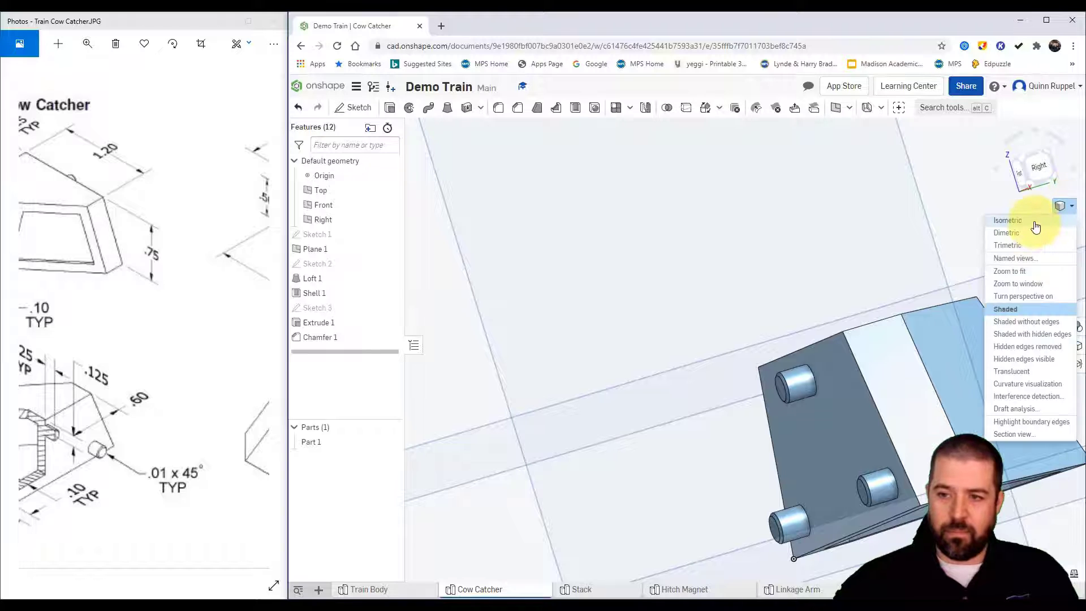
{"action": "left_click", "coordinate": [1004, 312]}
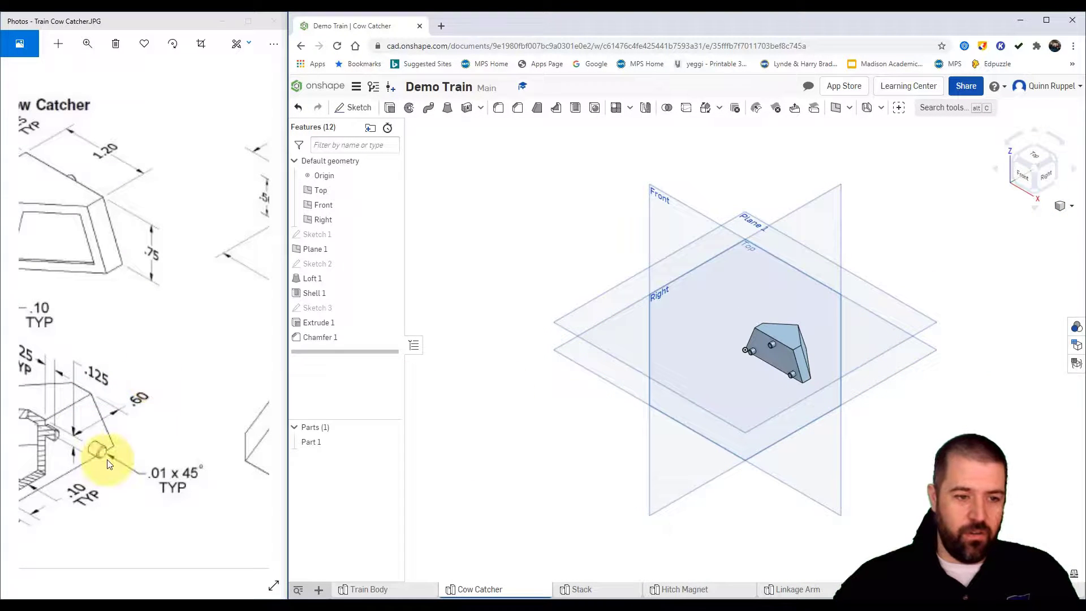
{"action": "left_click", "coordinate": [240, 372]}
{"action": "scroll", "coordinate": [240, 372], "scroll_direction": "down", "scroll_amount": 3}
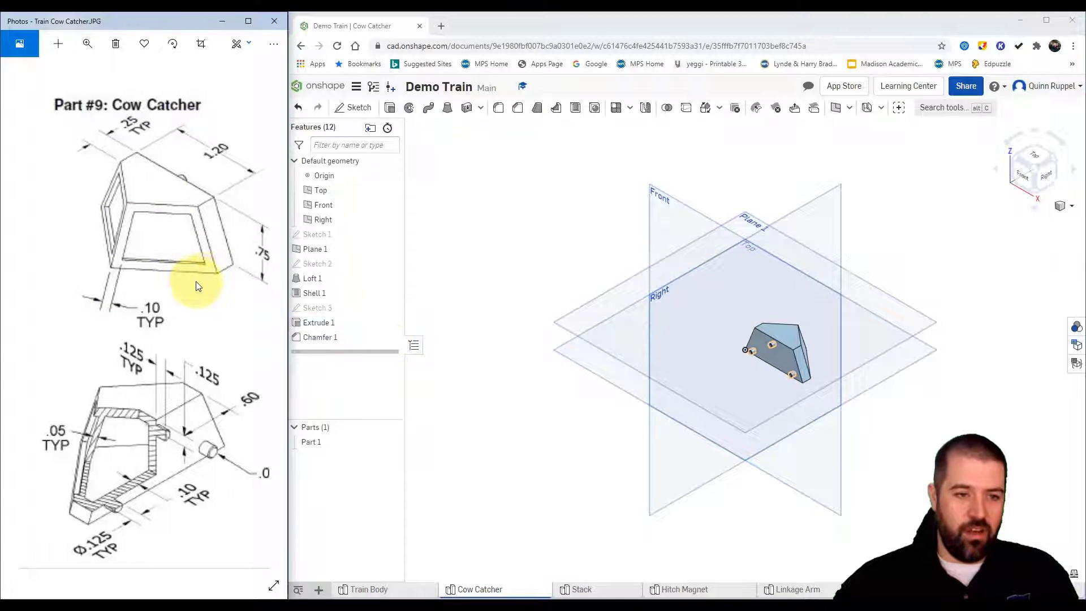
{"action": "mouse_move", "coordinate": [528, 339]}
{"action": "right_mouse_down"}
{"action": "mouse_move", "coordinate": [761, 397]}
{"action": "mouse_move", "coordinate": [735, 373]}
{"action": "right_mouse_up"}
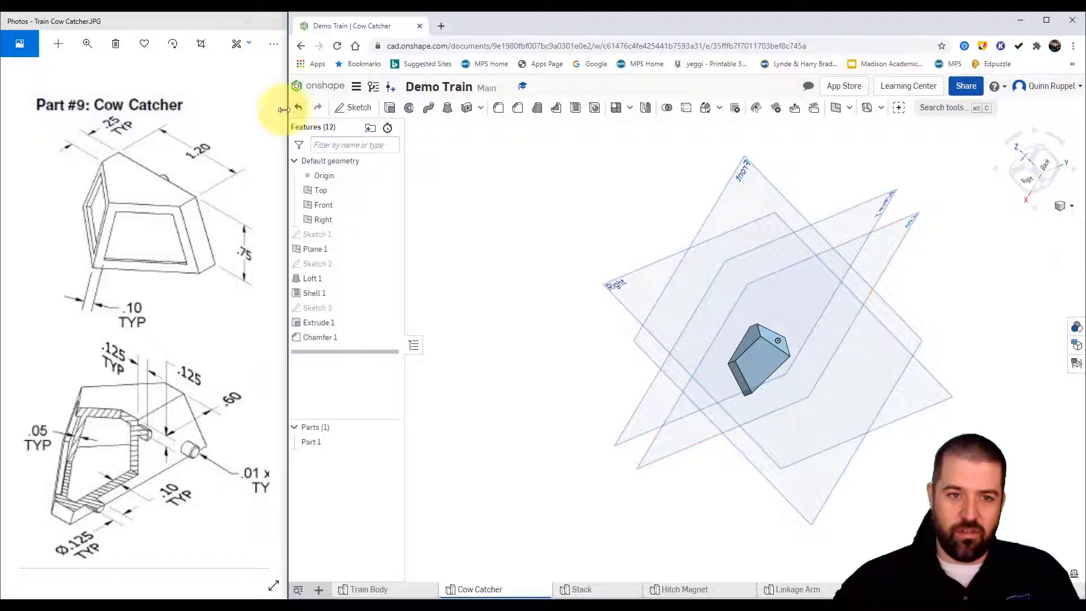
Start Sketch 4 on the large front face and project its edges with Use.
{"action": "left_click", "coordinate": [347, 107]}
{"action": "left_click", "coordinate": [757, 368]}
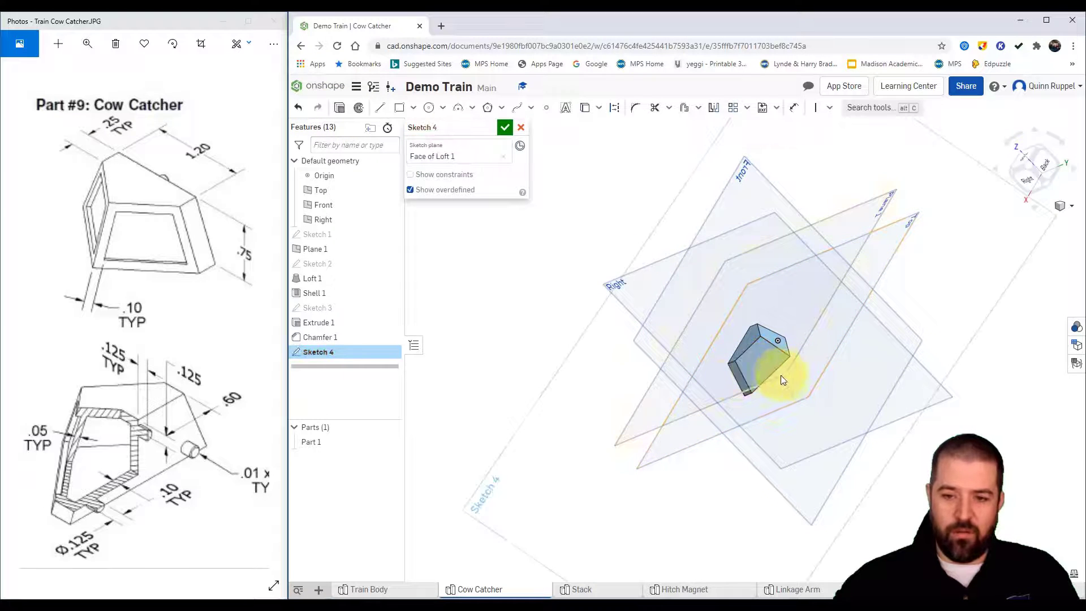
{"action": "scroll", "coordinate": [779, 373], "scroll_direction": "up", "scroll_amount": 5}
{"action": "mouse_move", "coordinate": [777, 364]}
{"action": "right_mouse_down"}
{"action": "mouse_move", "coordinate": [814, 395]}
{"action": "mouse_move", "coordinate": [853, 366]}
{"action": "mouse_move", "coordinate": [828, 421]}
{"action": "mouse_move", "coordinate": [820, 390]}
{"action": "right_mouse_up"}
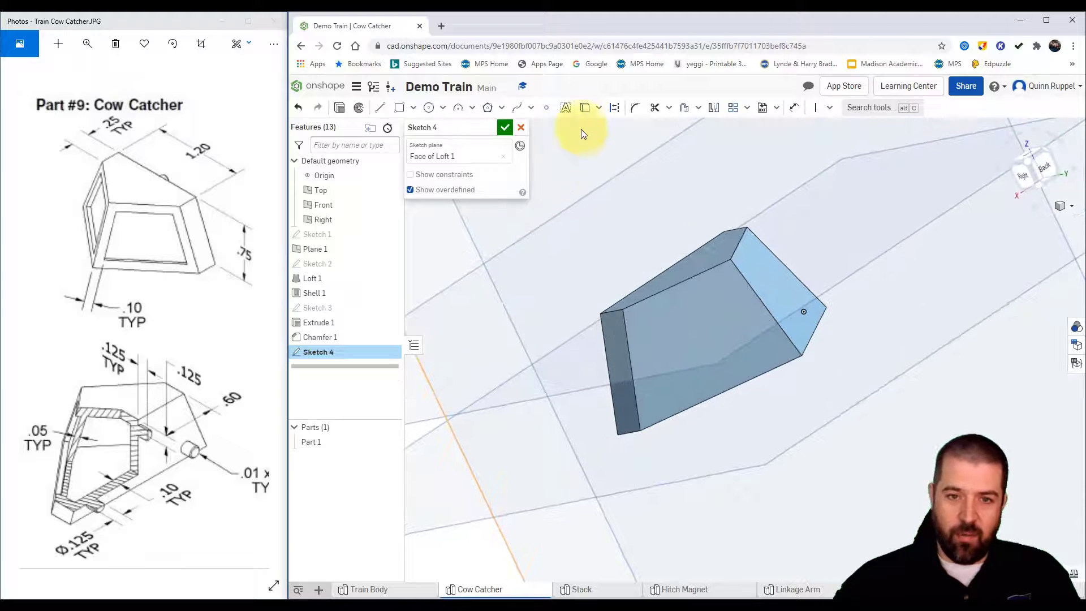
{"action": "left_click", "coordinate": [584, 110]}
{"action": "left_click", "coordinate": [698, 315]}
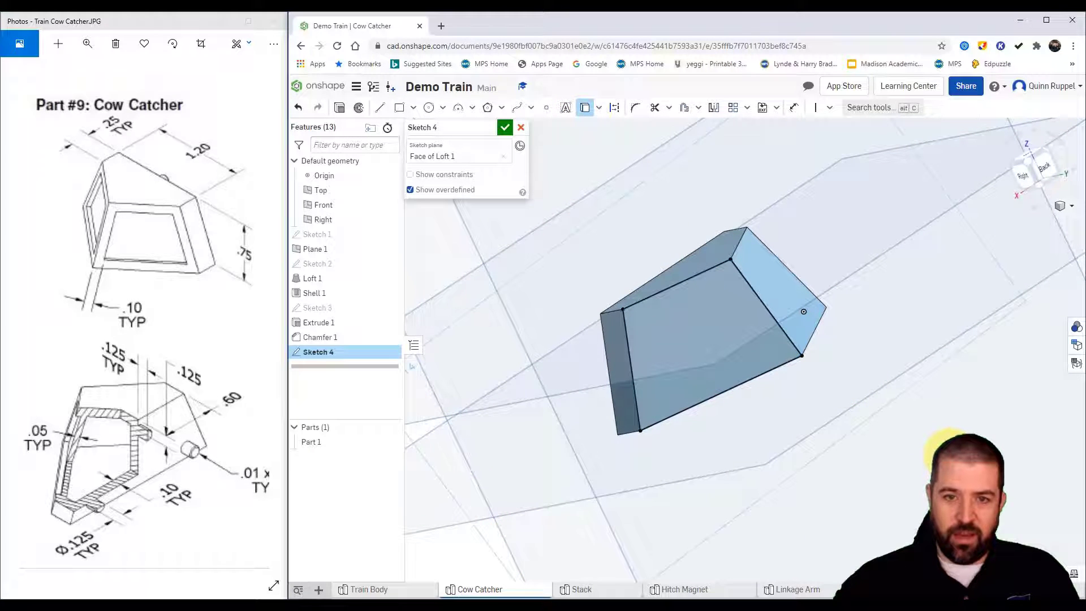
Offset the projected outline 0.1 in inward and finish the sketch.
{"action": "left_click", "coordinate": [686, 109]}
{"action": "left_click", "coordinate": [714, 277]}
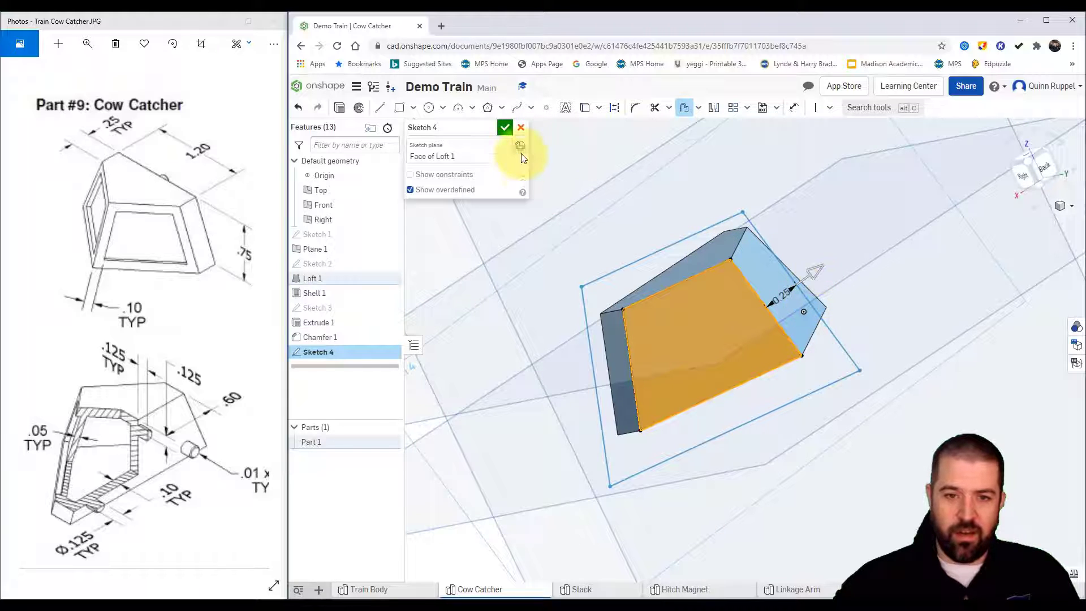
{"action": "left_click_drag", "start_coordinate": [798, 279], "coordinate": [765, 320]}
{"action": "scroll", "coordinate": [757, 314], "scroll_direction": "up", "scroll_amount": 3}
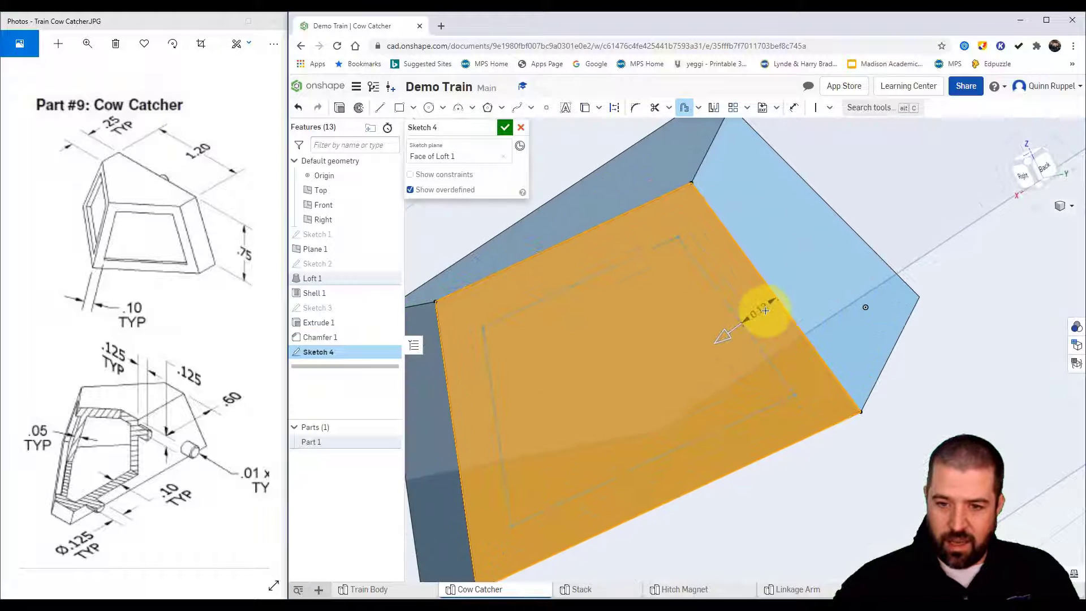
{"action": "left_click", "coordinate": [762, 309]}
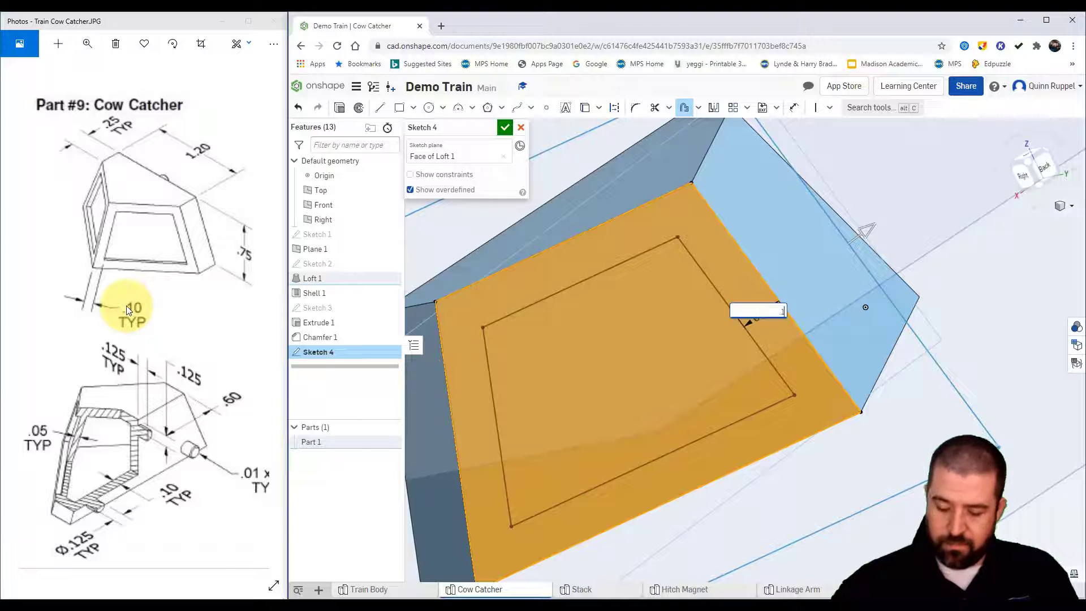
{"action": "type", "text": ".1"}
{"action": "key", "text": "Return"}
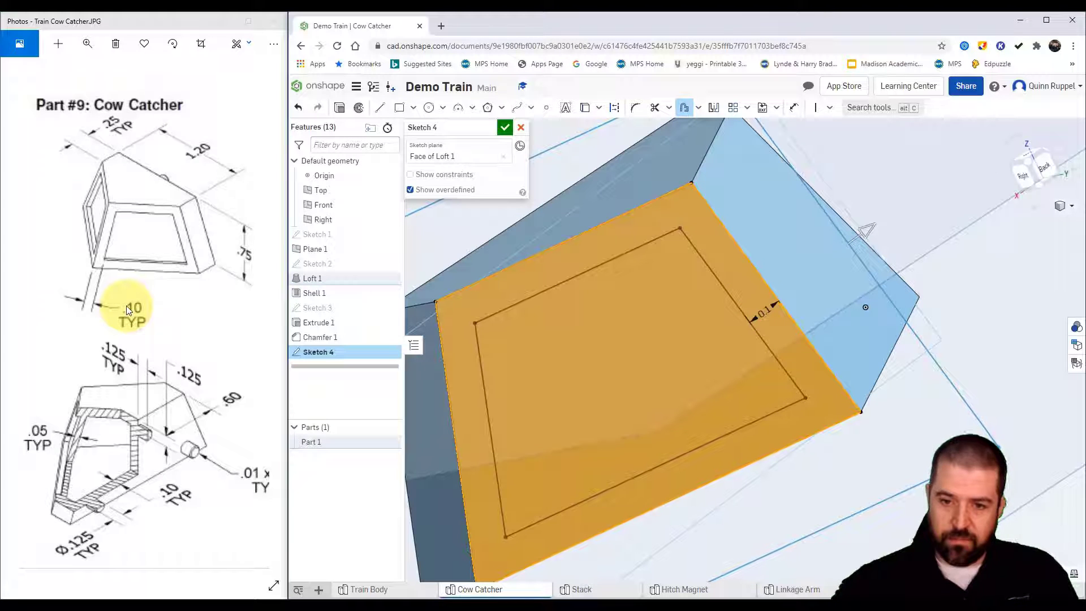
{"action": "left_click", "coordinate": [504, 129]}
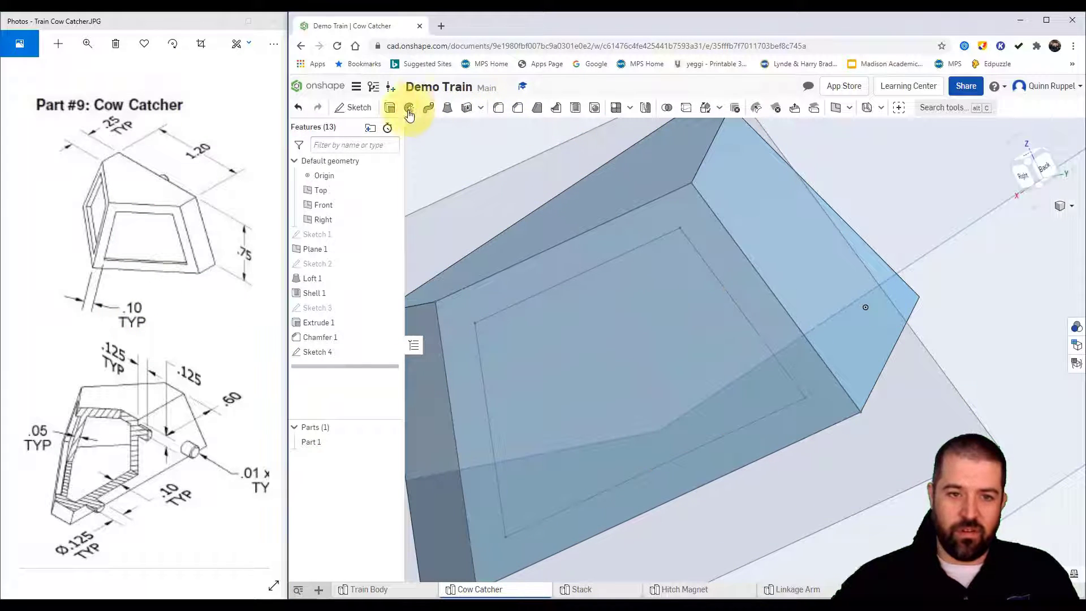
Remove-extrude the Sketch 4 inset region 0.05 in deep as Extrude 2.
{"action": "left_click", "coordinate": [408, 113]}
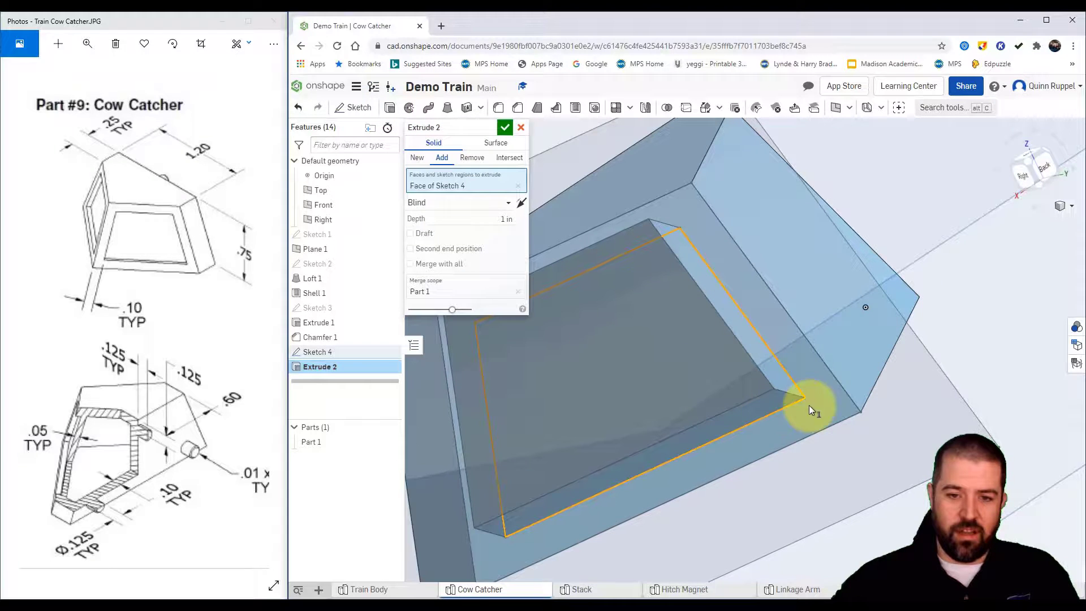
{"action": "scroll", "coordinate": [808, 405], "scroll_direction": "down", "scroll_amount": 5}
{"action": "right_click_drag", "start_coordinate": [853, 341], "coordinate": [744, 392]}
{"action": "left_click", "coordinate": [471, 157]}
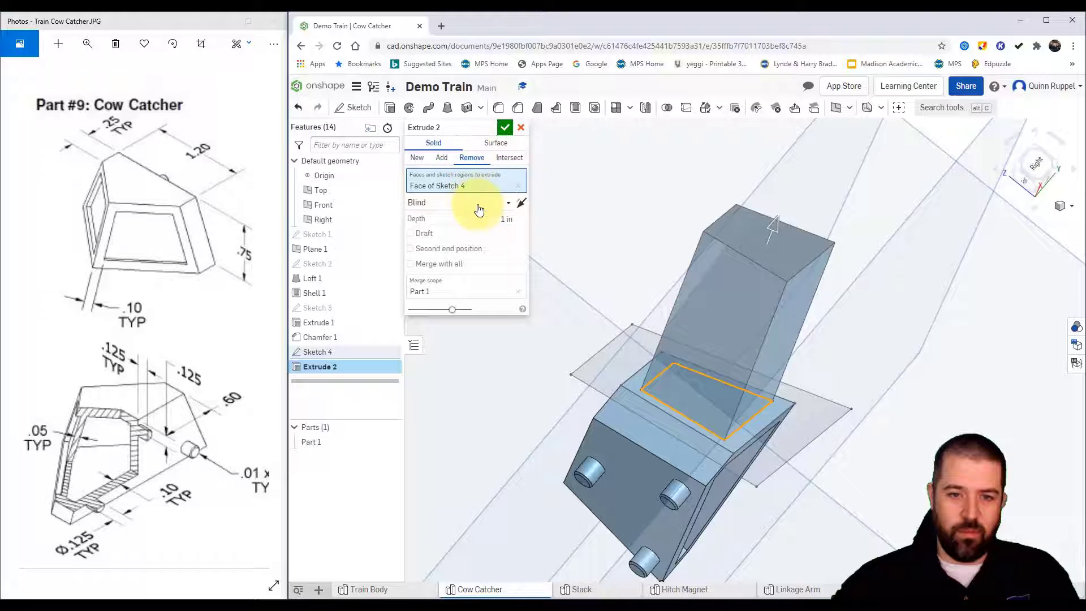
{"action": "left_click", "coordinate": [505, 219]}
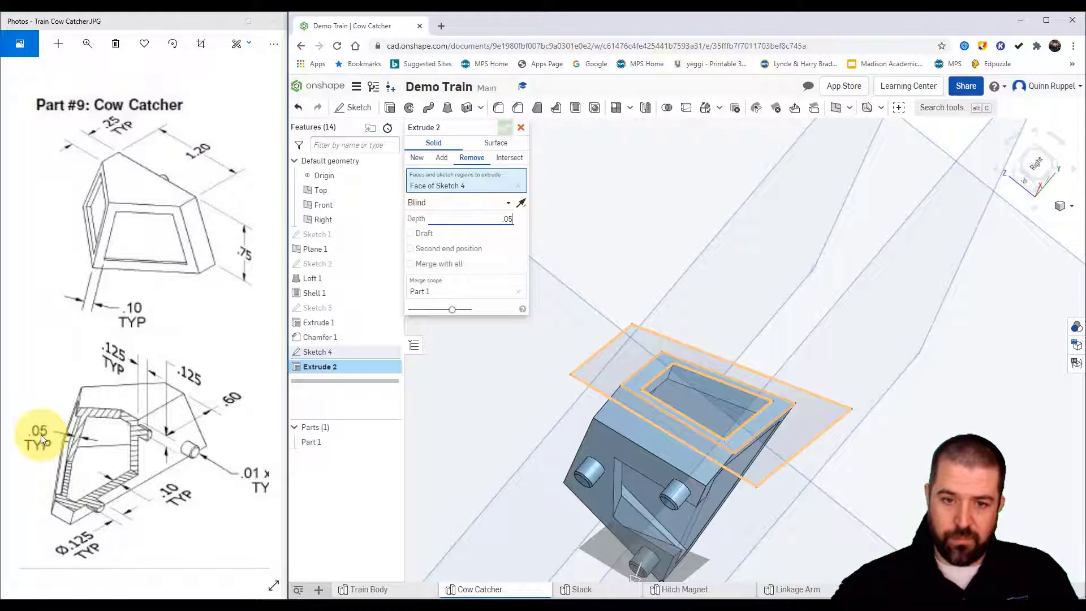
{"action": "key", "text": "Return"}
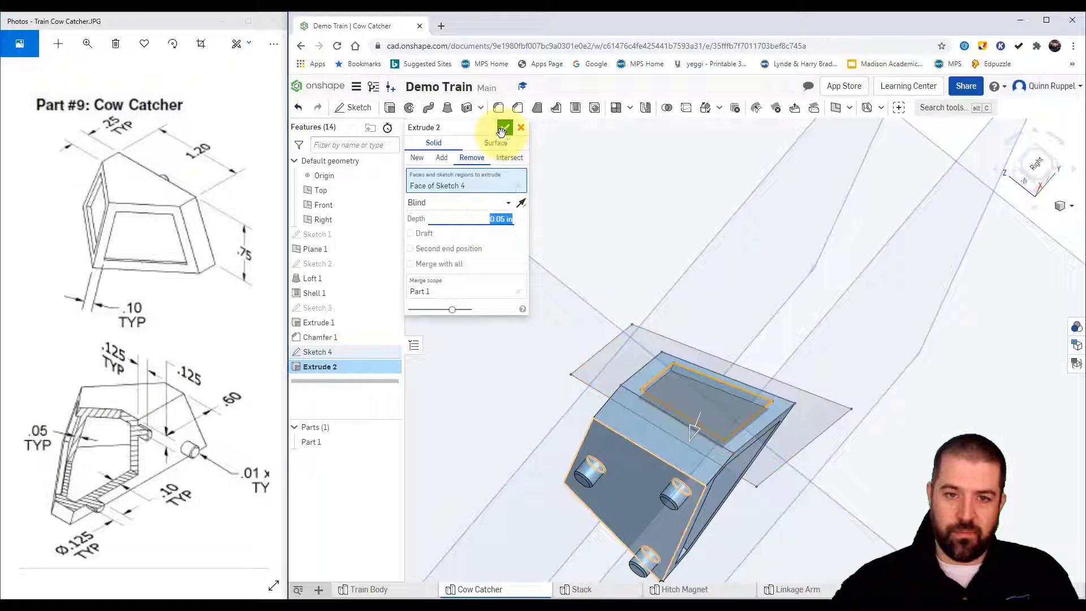
{"action": "left_click", "coordinate": [501, 130]}
{"action": "right_click_drag", "start_coordinate": [903, 343], "coordinate": [830, 432]}
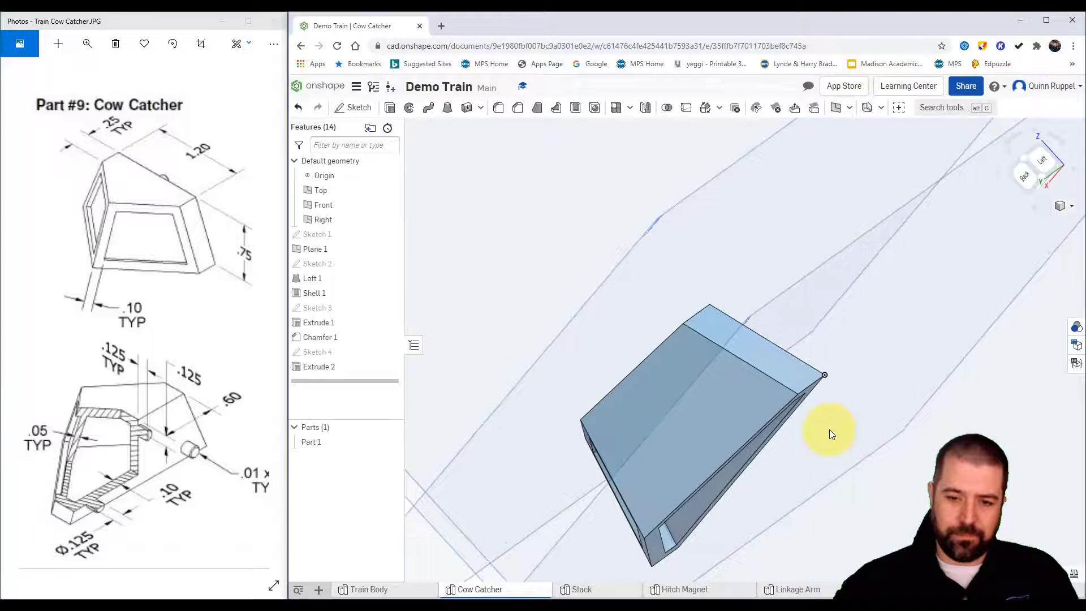
Start Sketch 5 on the smaller sloped front face and project its edges.
{"action": "left_click", "coordinate": [352, 111]}
{"action": "left_click", "coordinate": [687, 425]}
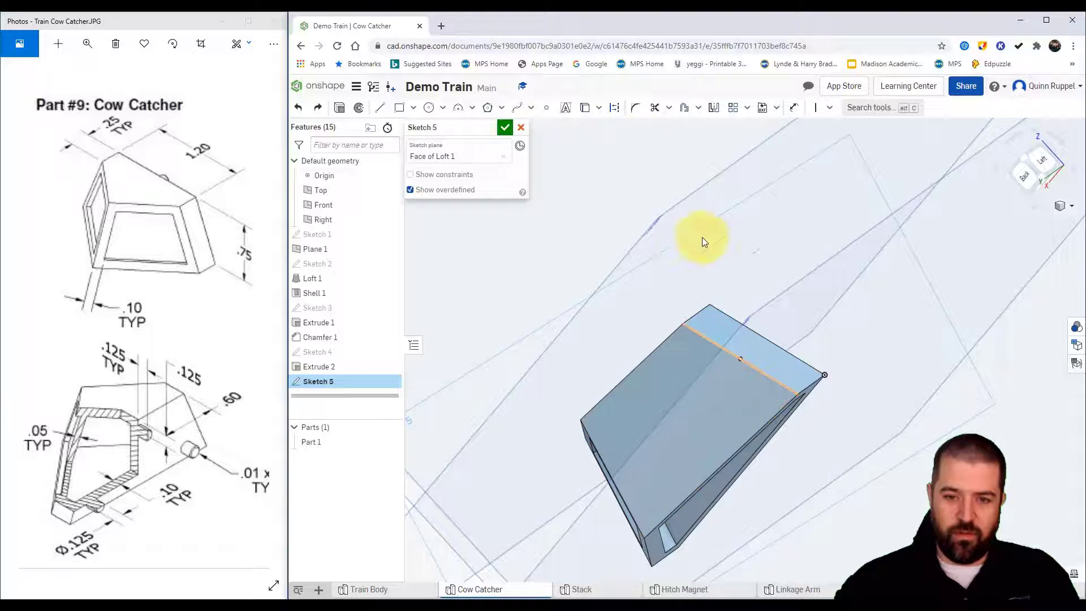
{"action": "left_click", "coordinate": [585, 108]}
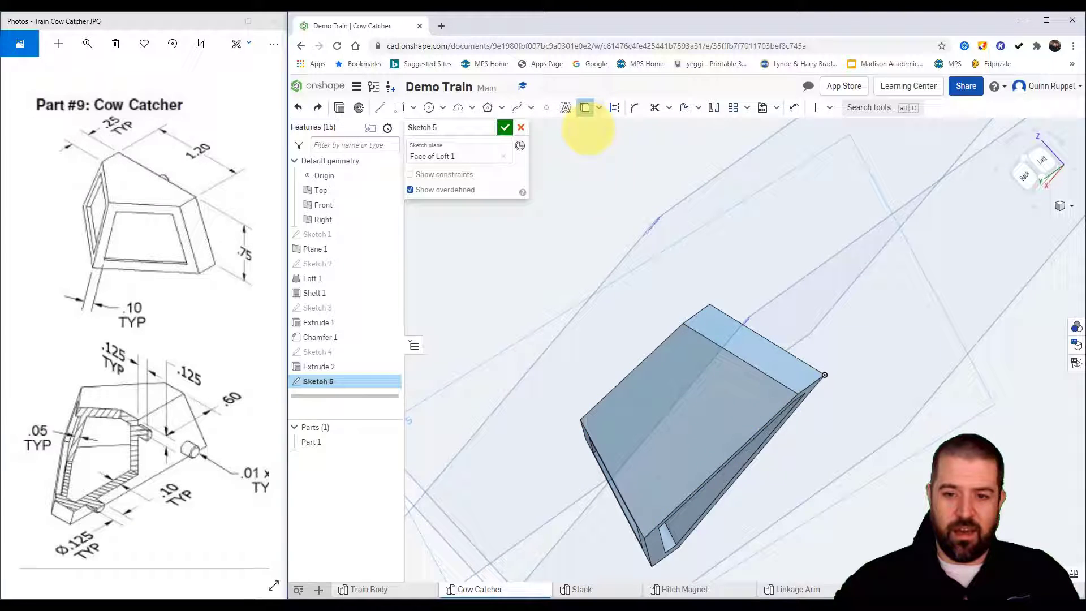
{"action": "left_click", "coordinate": [756, 406]}
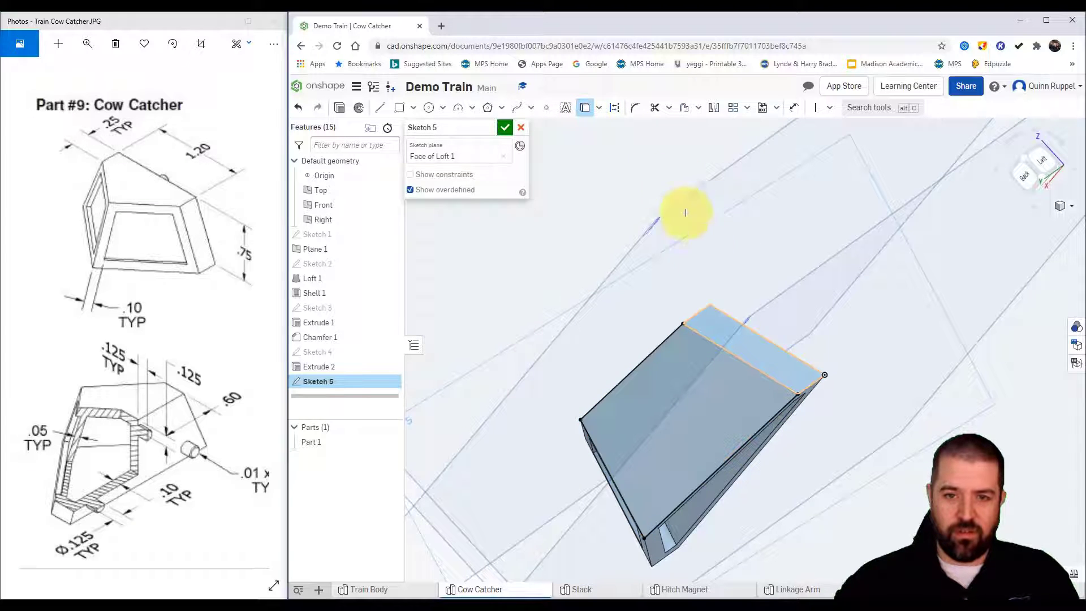
Offset the projected outline 0.1 in inside the face and finish the sketch.
{"action": "left_click", "coordinate": [684, 107]}
{"action": "left_click", "coordinate": [749, 374]}
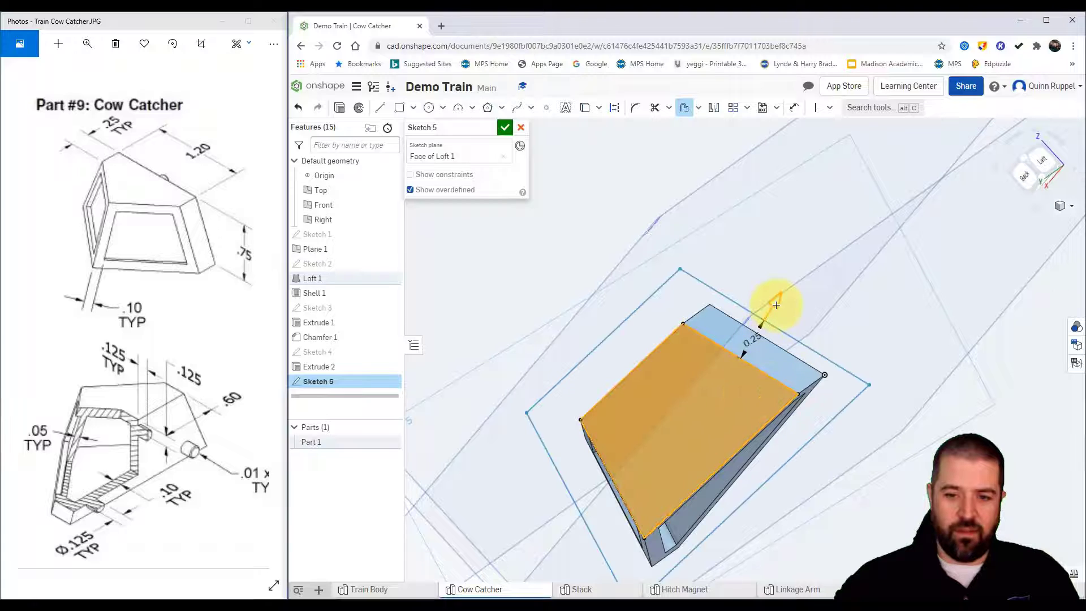
{"action": "left_click_drag", "start_coordinate": [768, 310], "coordinate": [725, 353]}
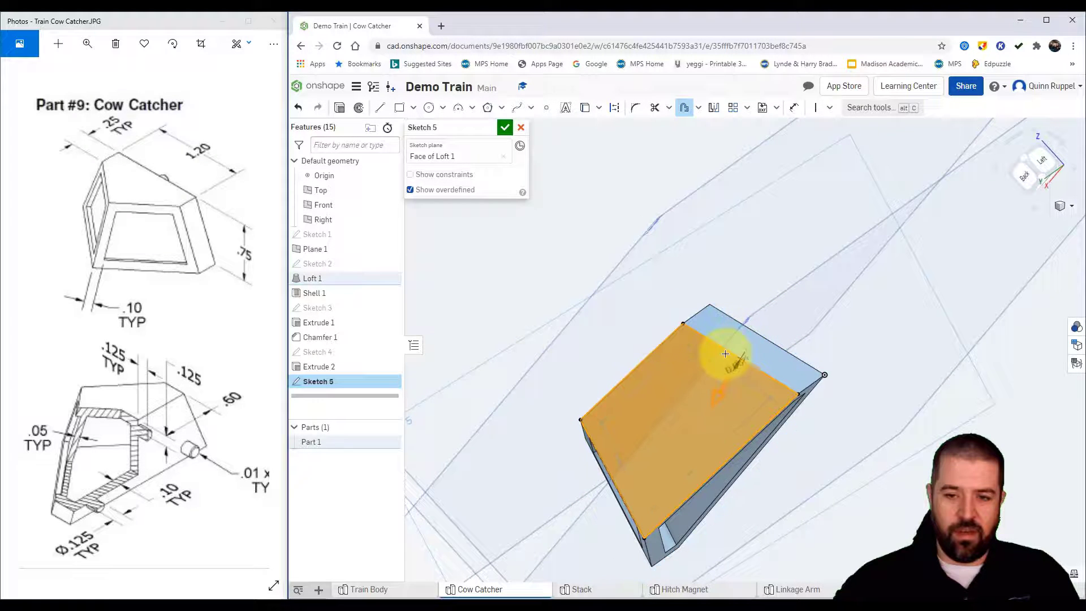
{"action": "left_click", "coordinate": [516, 251]}
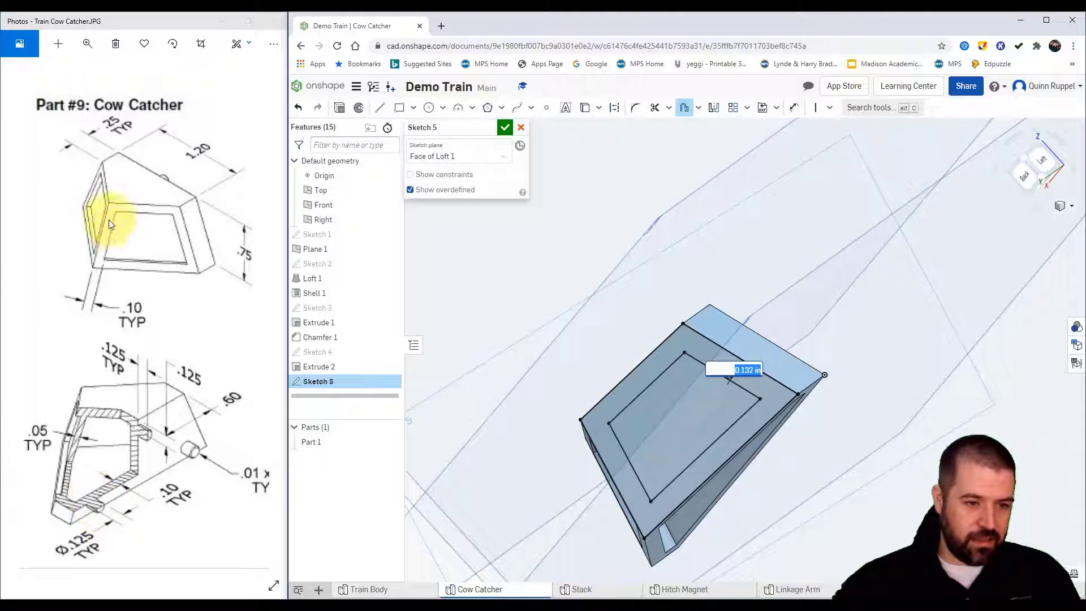
{"action": "type", "text": ".1"}
{"action": "key", "text": "Return"}
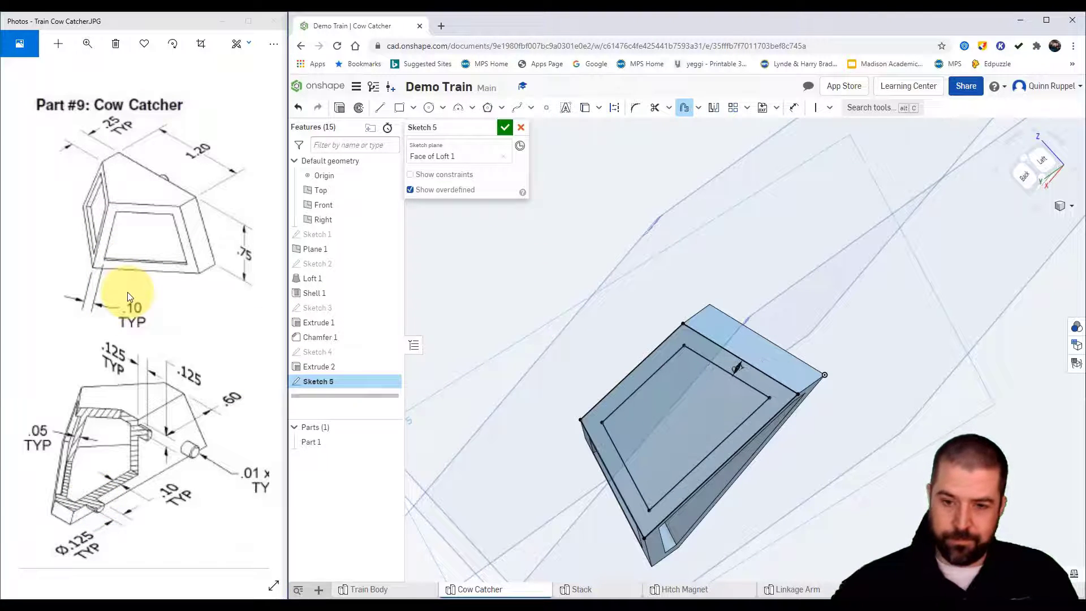
{"action": "left_click", "coordinate": [505, 128]}
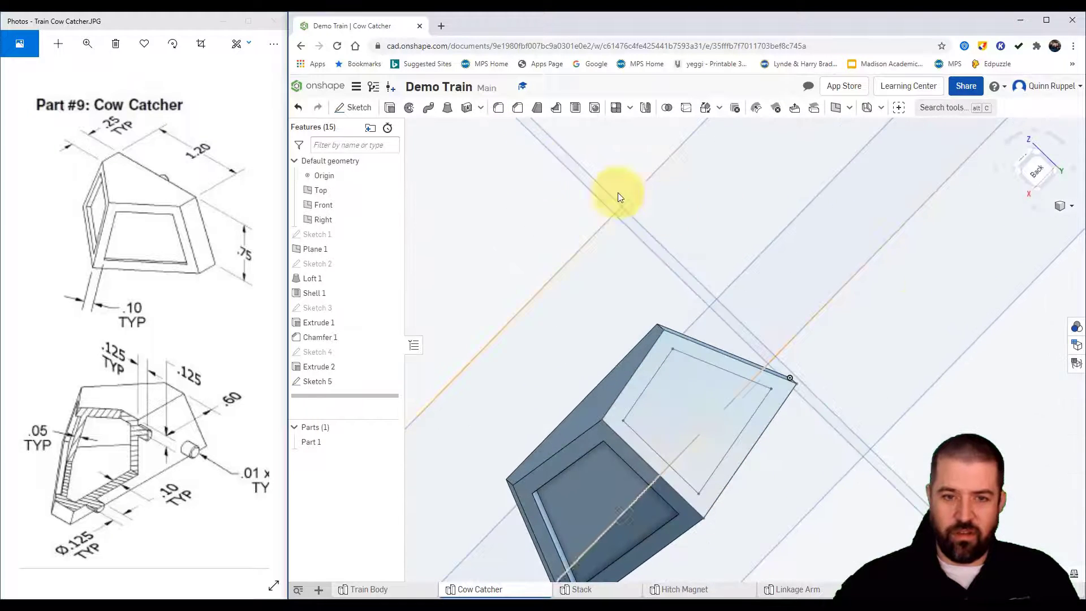
Discard the stray new sketch, then remove-extrude the Sketch 5 region 0.05 in deep.
{"action": "left_click", "coordinate": [356, 107]}
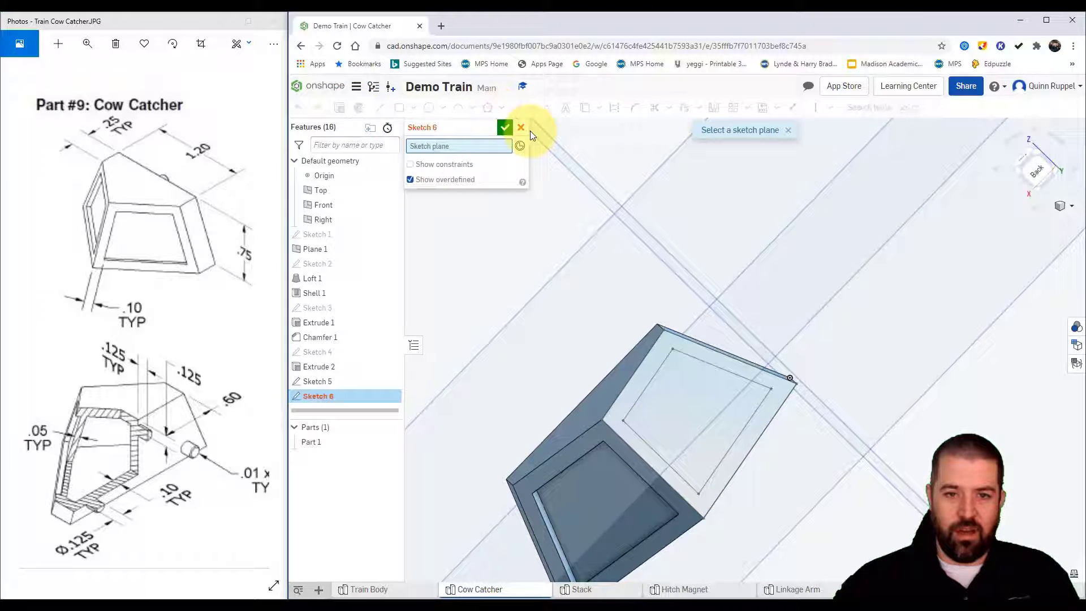
{"action": "left_click", "coordinate": [520, 127]}
{"action": "left_click", "coordinate": [390, 107]}
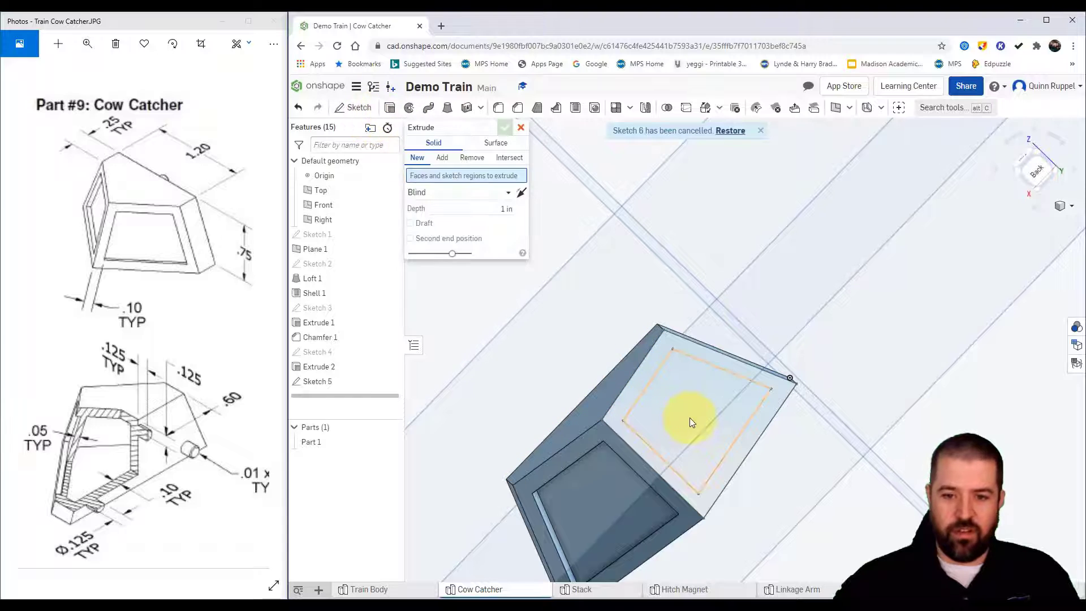
{"action": "left_click", "coordinate": [689, 417]}
{"action": "left_click", "coordinate": [472, 158]}
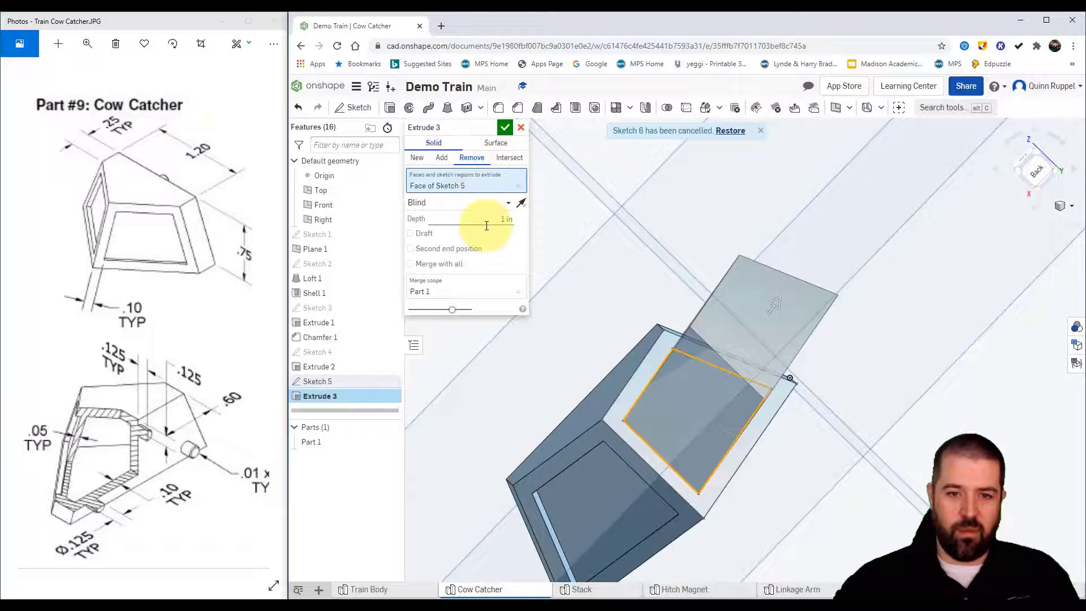
{"action": "left_click", "coordinate": [501, 219]}
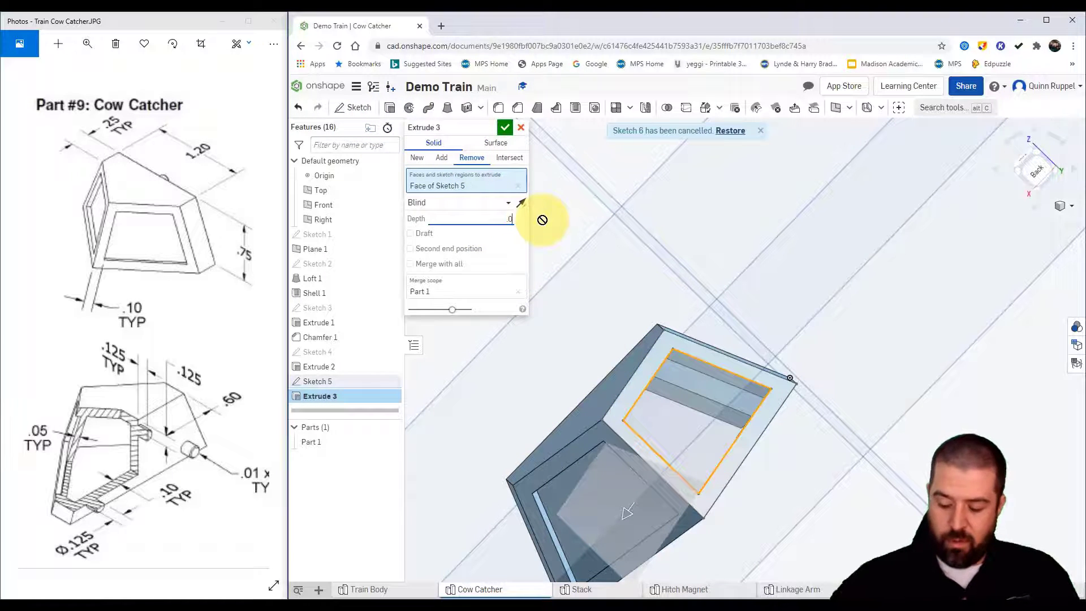
{"action": "type", "text": ".05"}
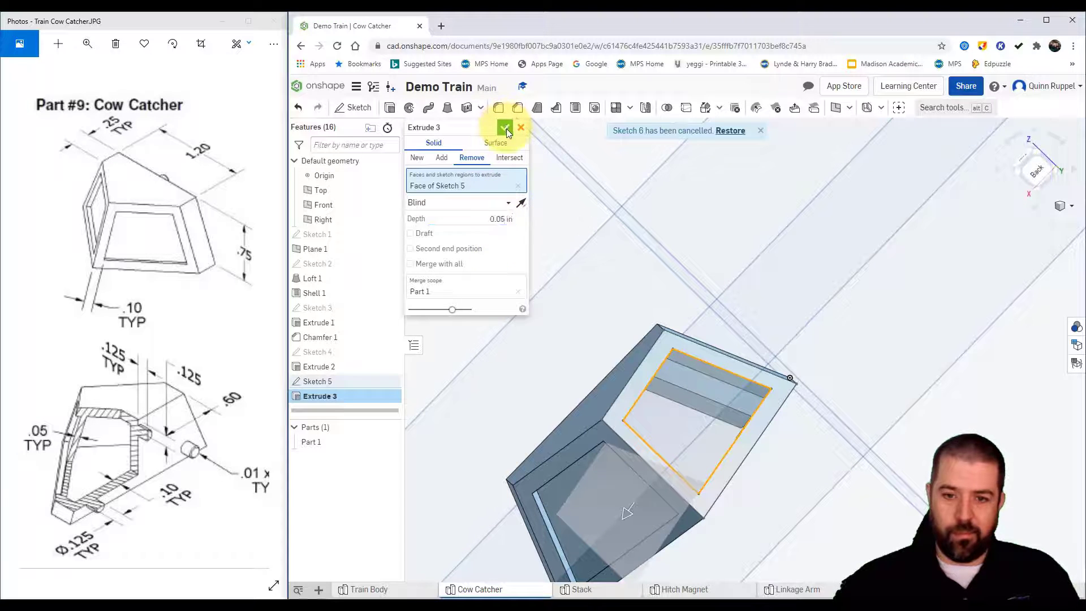
{"action": "left_click", "coordinate": [505, 127]}
{"action": "right_click_drag", "start_coordinate": [625, 375], "coordinate": [1073, 201]}
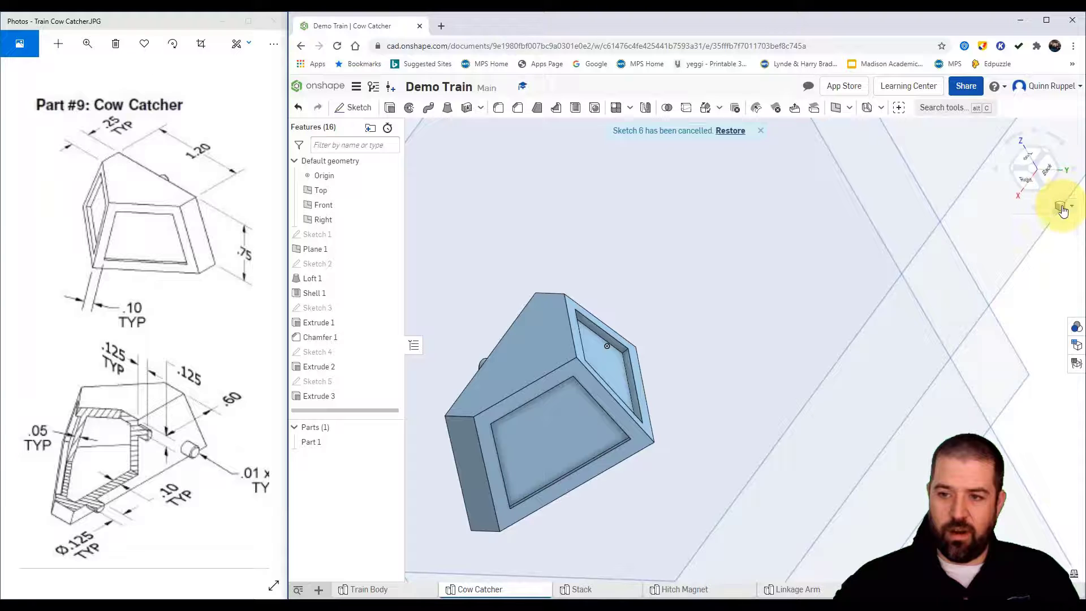
Switch to the isometric view and orbit the model slightly.
{"action": "left_click", "coordinate": [1062, 209]}
{"action": "left_click", "coordinate": [1035, 219]}
{"action": "right_click_drag", "start_coordinate": [749, 422], "coordinate": [806, 440]}
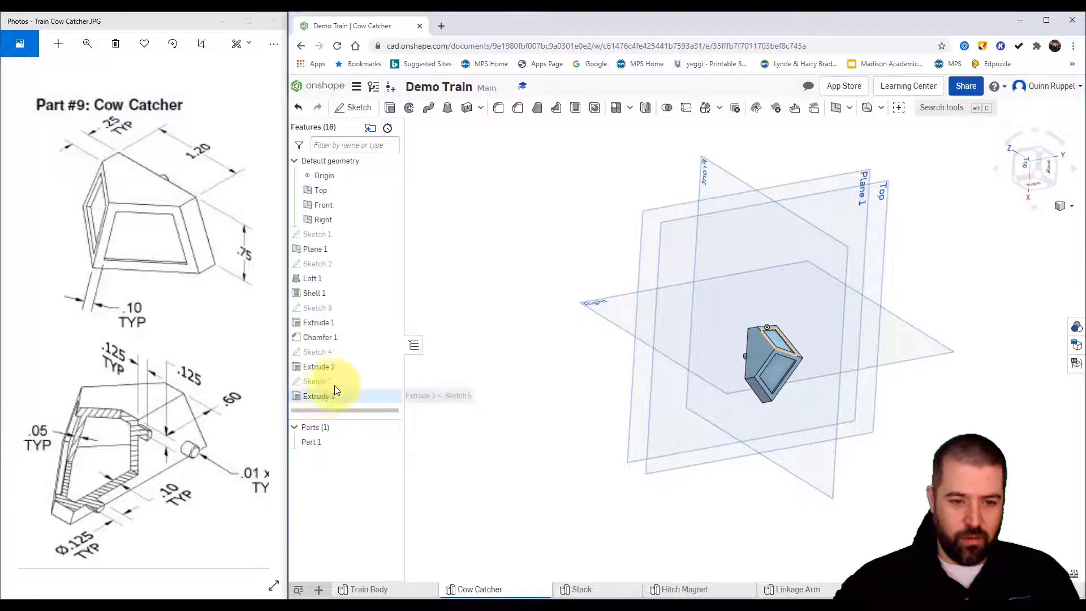
Hide Plane 1 and the Right, Front and Top planes, then reorient the part.
{"action": "left_click", "coordinate": [391, 249]}
{"action": "left_click", "coordinate": [391, 220]}
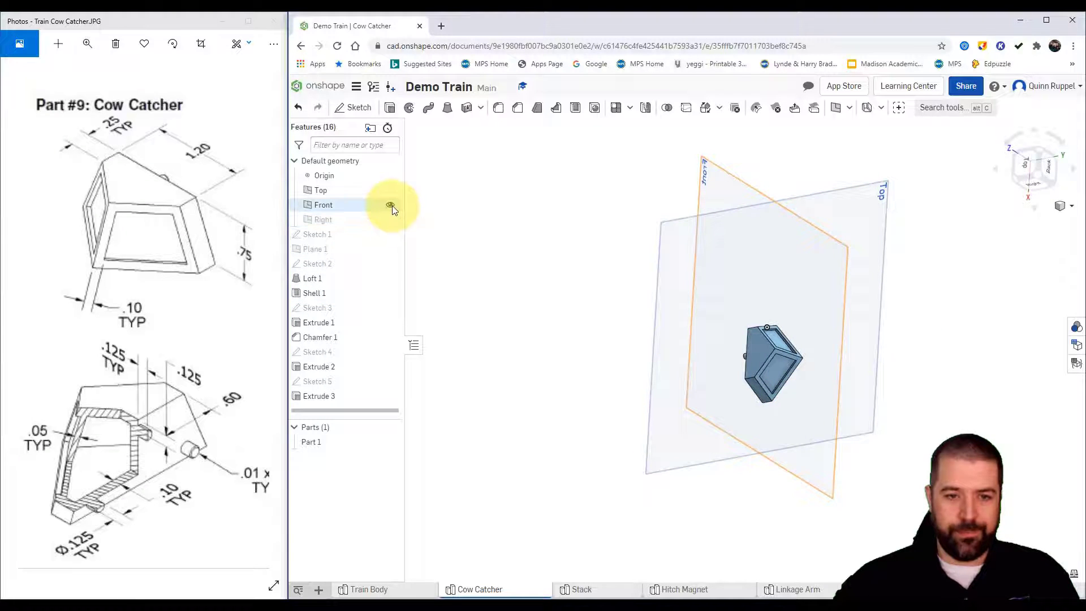
{"action": "left_click", "coordinate": [391, 205]}
{"action": "left_click", "coordinate": [392, 190]}
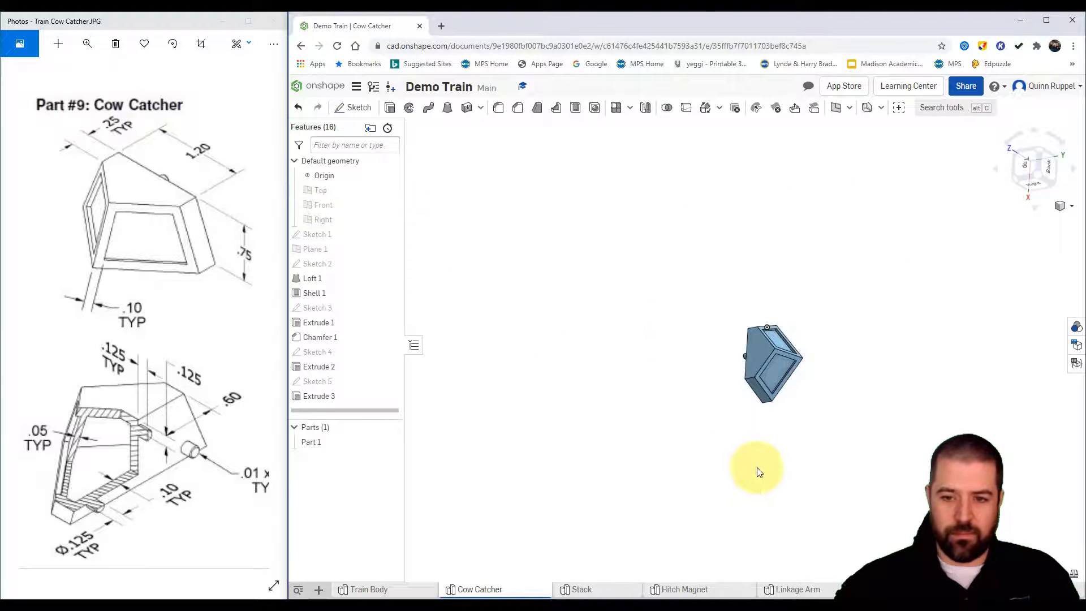
{"action": "right_click_drag", "start_coordinate": [757, 467], "coordinate": [1066, 211]}
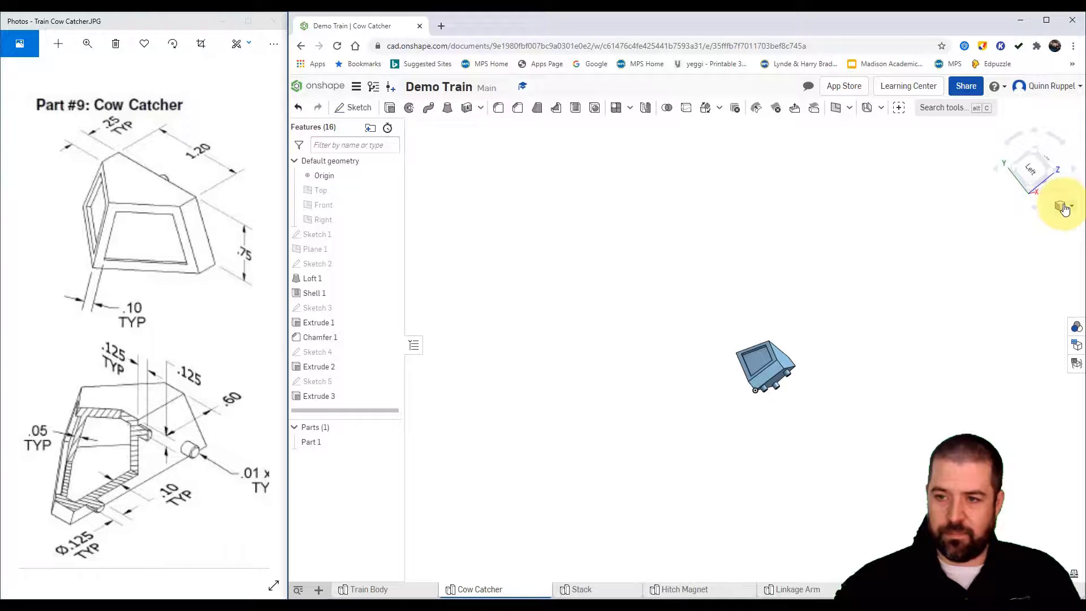
{"action": "left_click", "coordinate": [1025, 229]}
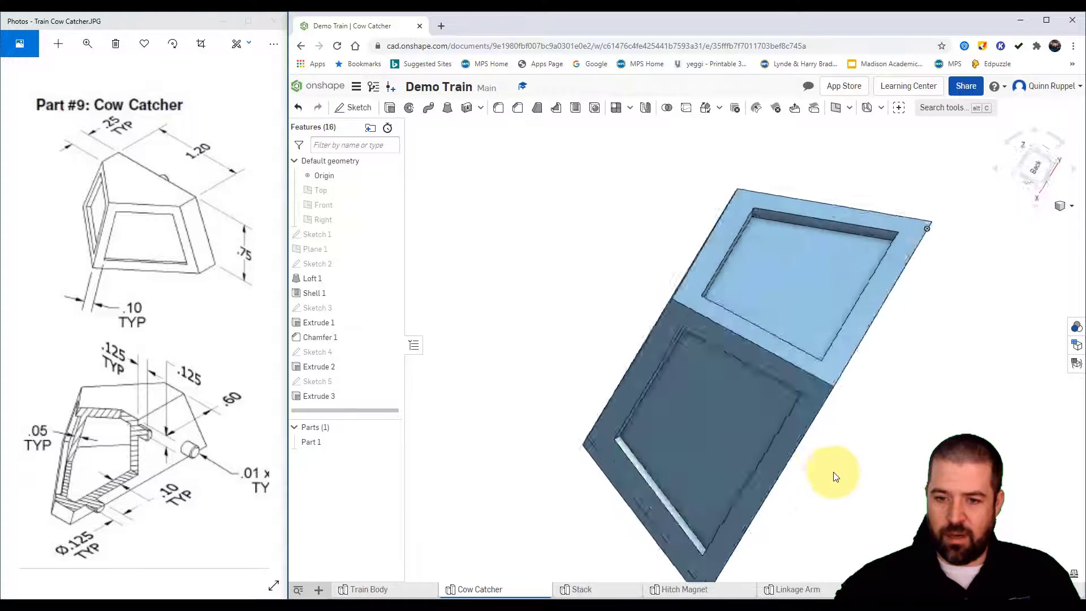